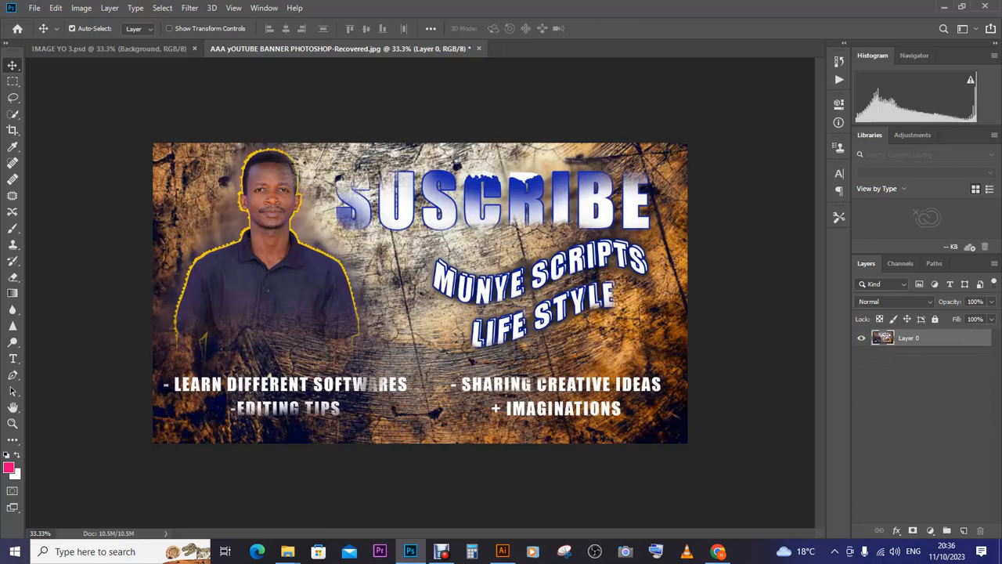
Switch to the IMAGE YO 3.psd document and copy its whole merged canvas, clearing the selection at the end.
{"action": "left_click", "coordinate": [110, 49]}
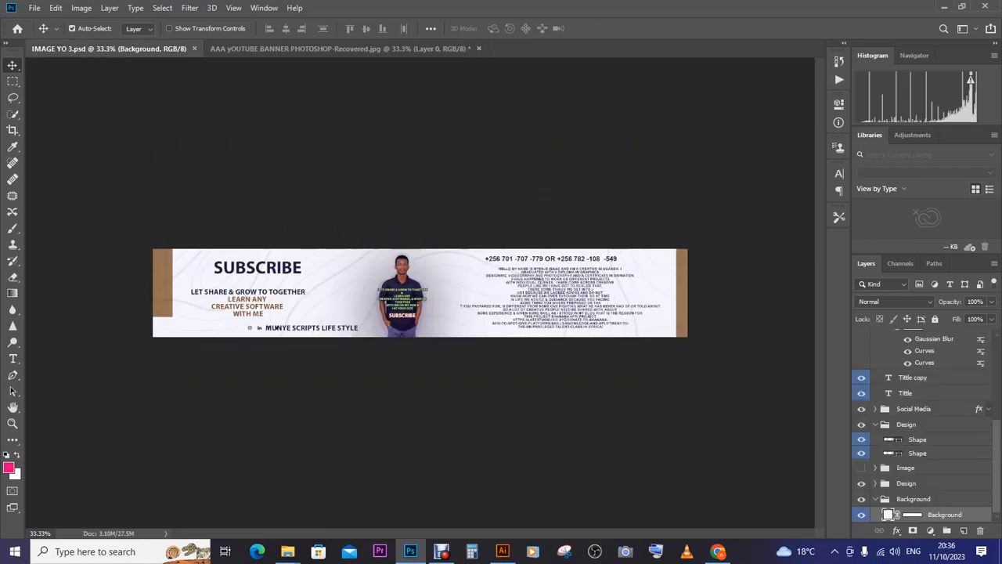
{"action": "key", "text": "ctrl+a"}
{"action": "key", "text": "ctrl+shift+c"}
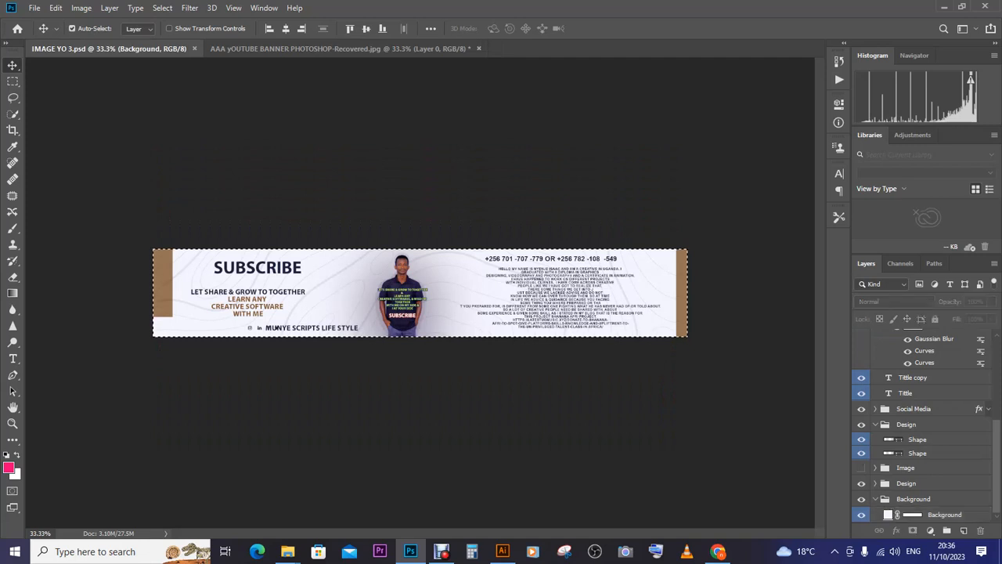
{"action": "key", "text": "ctrl+d"}
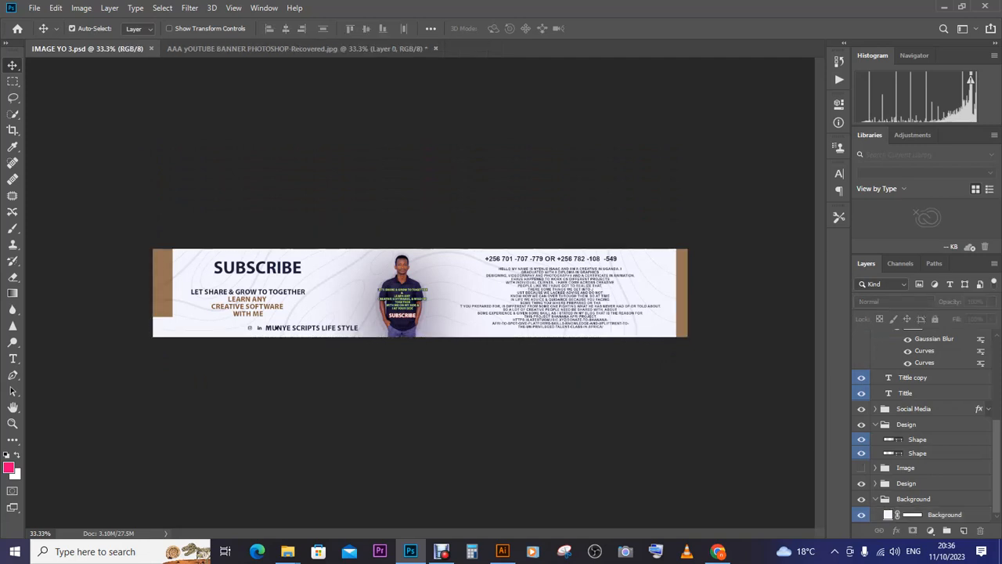
Try to transfer all layers of IMAGE YO 3.psd into the YouTube banner document, and undo the transfer.
{"action": "left_click", "coordinate": [275, 328]}
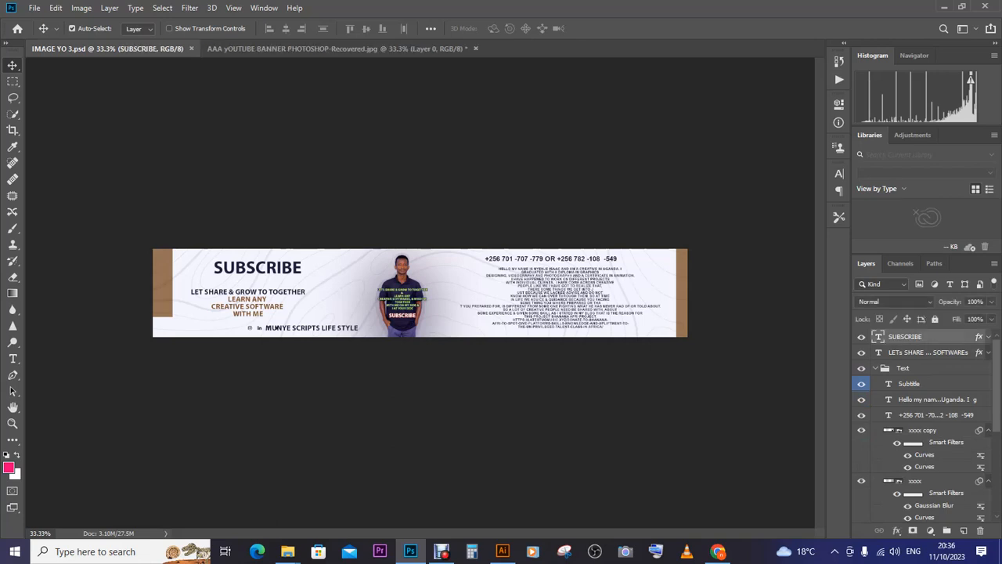
{"action": "scroll", "coordinate": [924, 427], "scroll_direction": "down", "scroll_amount": 5}
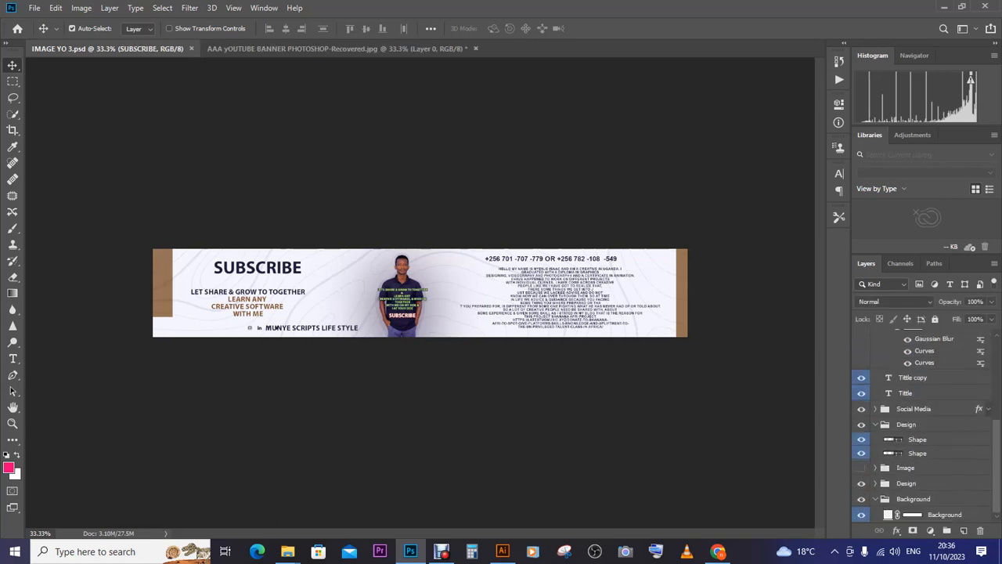
{"action": "key", "text": "ctrl+alt+a"}
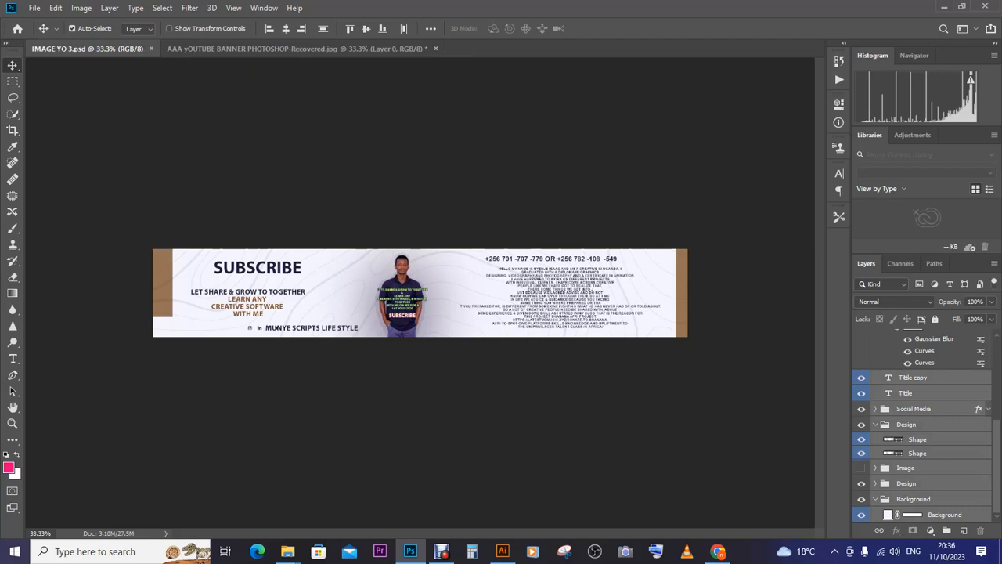
{"action": "left_click_drag", "start_coordinate": [275, 327], "coordinate": [297, 49]}
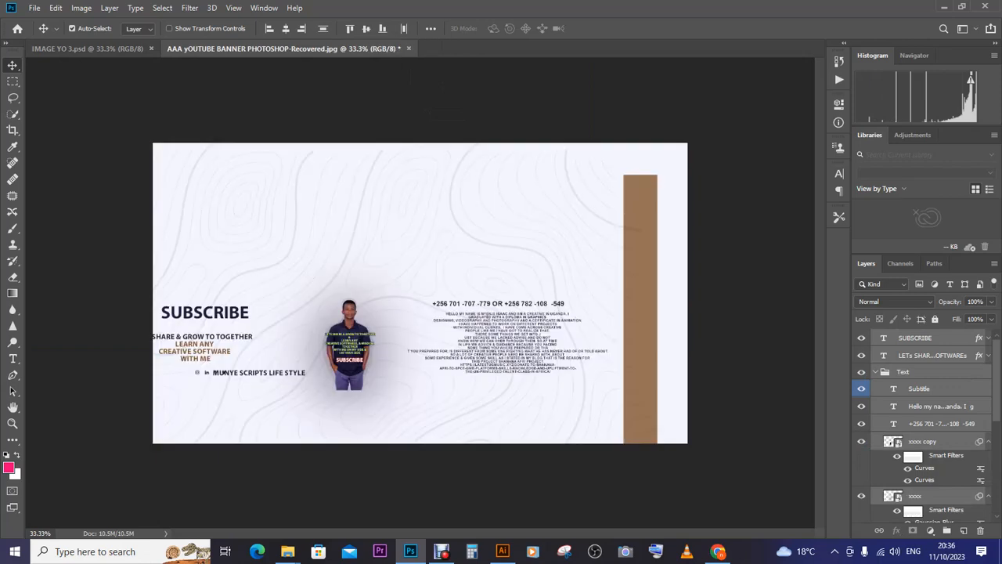
{"action": "key", "text": "ctrl"}
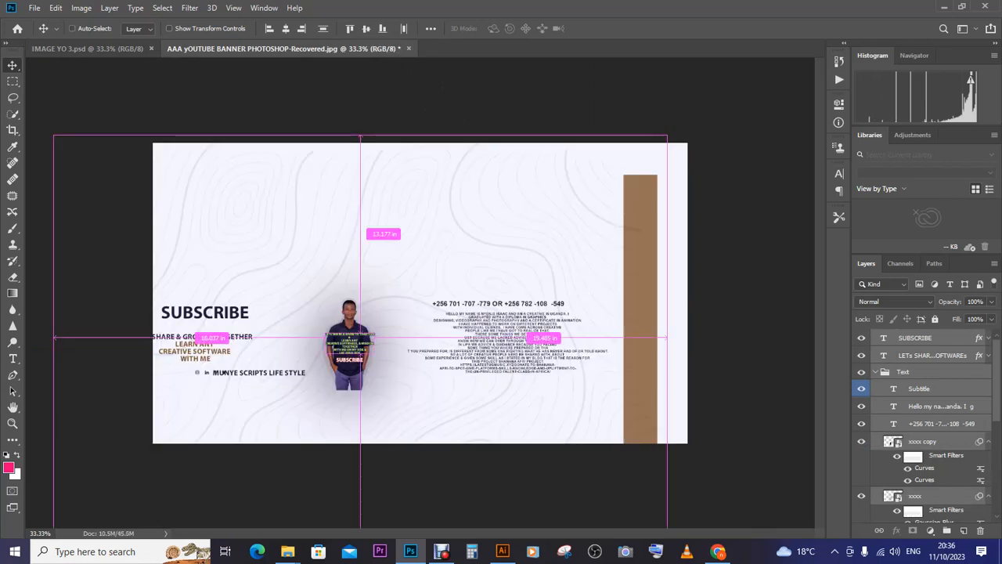
{"action": "key", "text": "ctrl+z"}
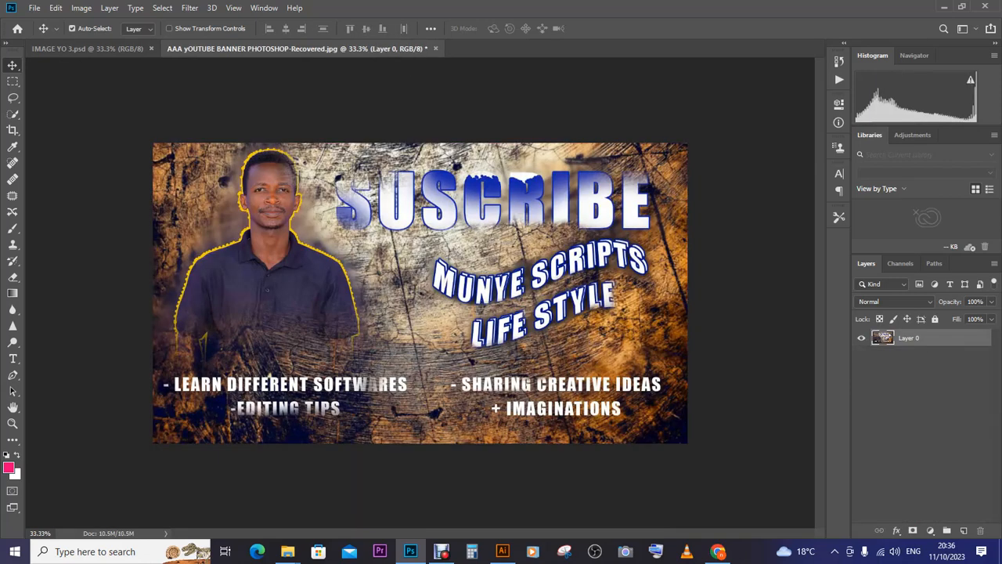
Switch to File Explorer, refresh the Desktop folder and place the IMAGE YO 3 picture in the YouTube banner document.
{"action": "mouse_move", "coordinate": [287, 552]}
{"action": "left_click", "coordinate": [359, 501]}
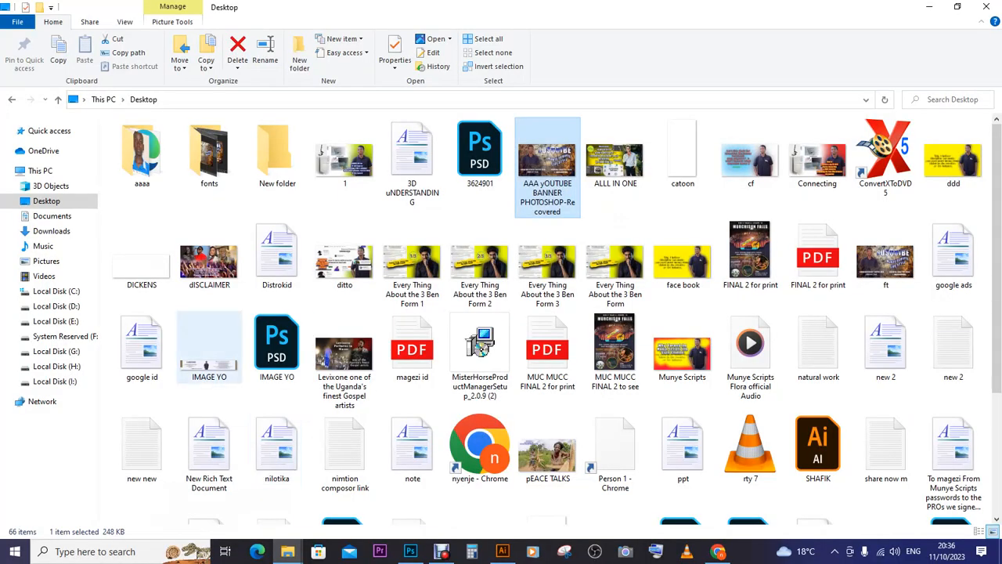
{"action": "left_click", "coordinate": [210, 364]}
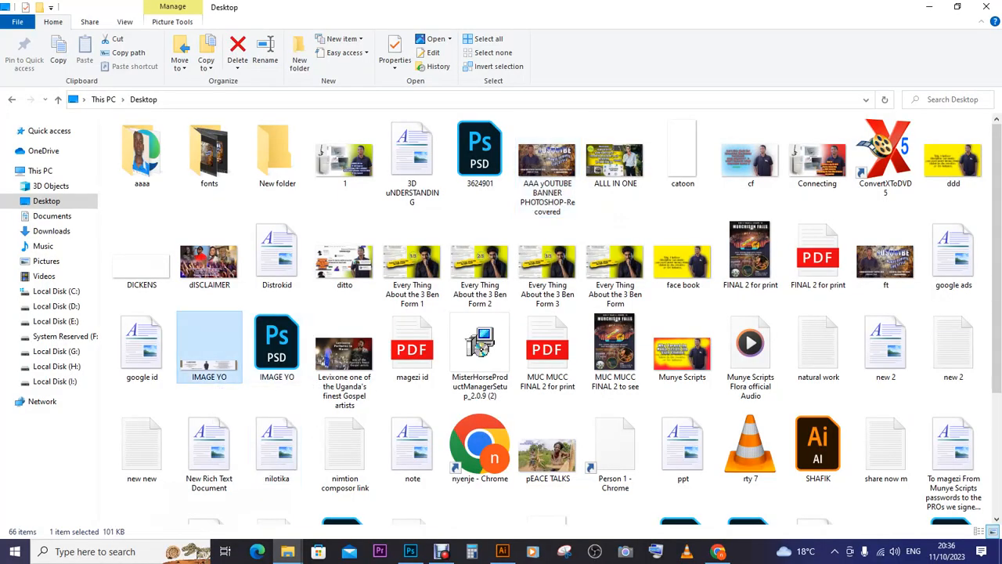
{"action": "right_click", "coordinate": [247, 215]}
{"action": "left_click", "coordinate": [280, 283]}
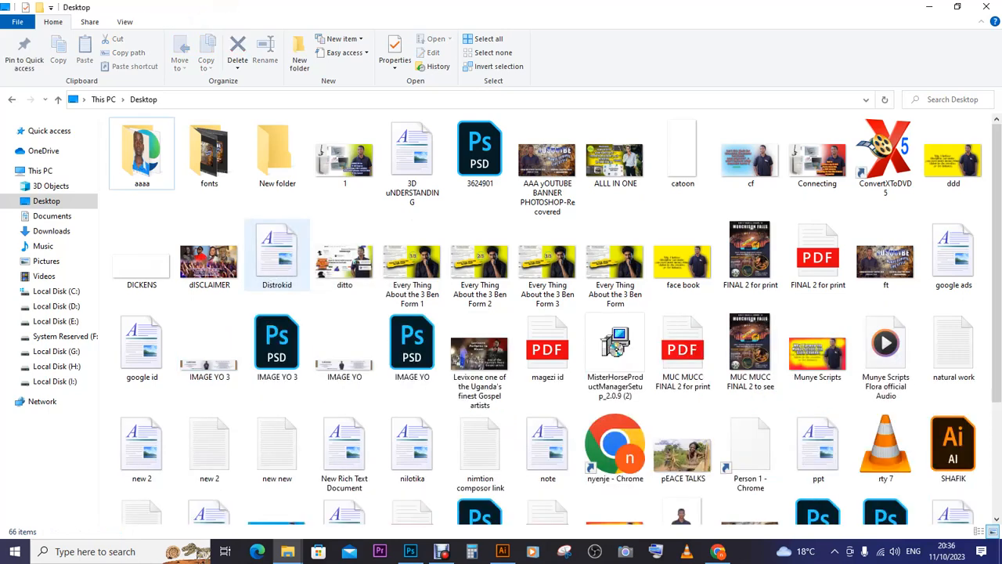
{"action": "left_click", "coordinate": [209, 348]}
Scale the placed IMAGE YO 3 picture to about 245% and position it over the portrait's lower edge, flush with the canvas's left edge.
{"action": "left_click_drag", "start_coordinate": [412, 462], "coordinate": [249, 322]}
{"action": "left_click_drag", "start_coordinate": [320, 312], "coordinate": [482, 283]}
{"action": "left_click_drag", "start_coordinate": [190, 332], "coordinate": [161, 338]}
{"action": "left_click_drag", "start_coordinate": [306, 302], "coordinate": [313, 326]}
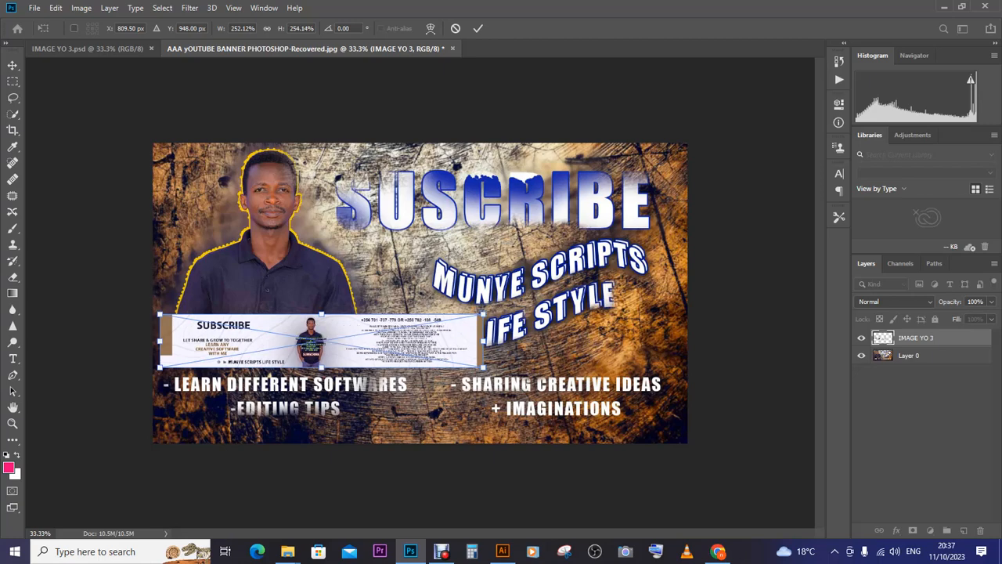
{"action": "left_click_drag", "start_coordinate": [480, 315], "coordinate": [506, 312]}
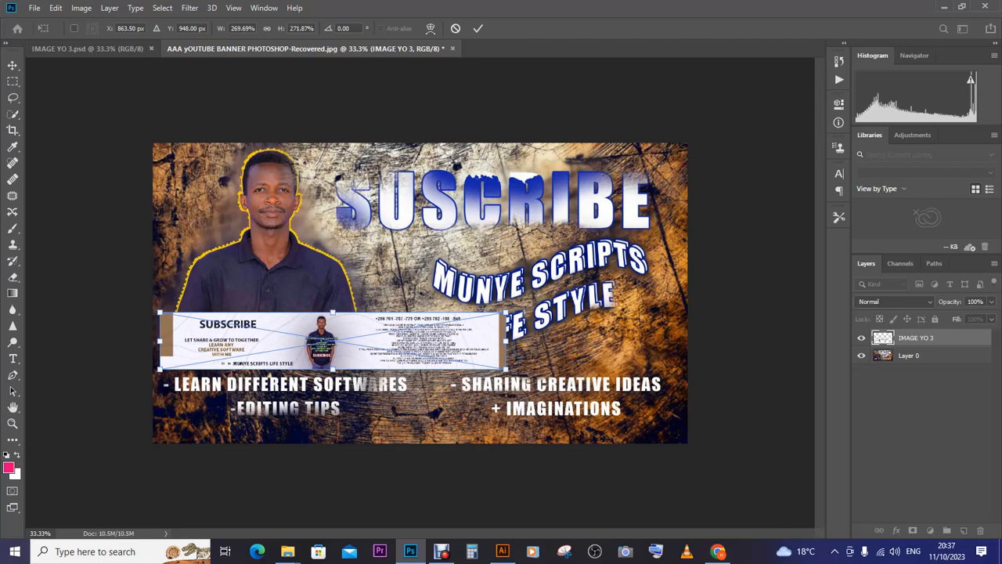
{"action": "left_click_drag", "start_coordinate": [433, 318], "coordinate": [429, 323]}
{"action": "left_click_drag", "start_coordinate": [497, 345], "coordinate": [463, 345]}
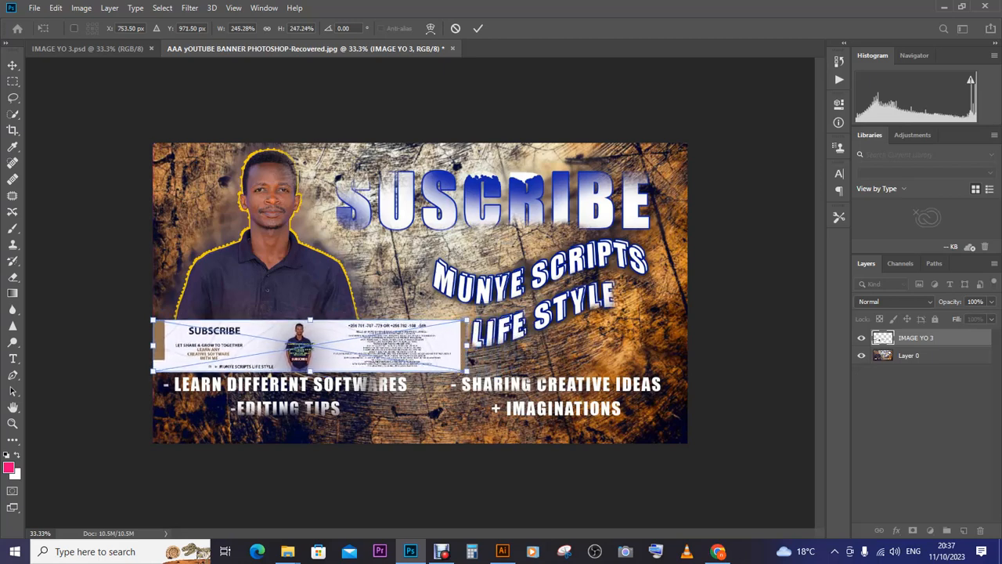
{"action": "key", "text": "Return"}
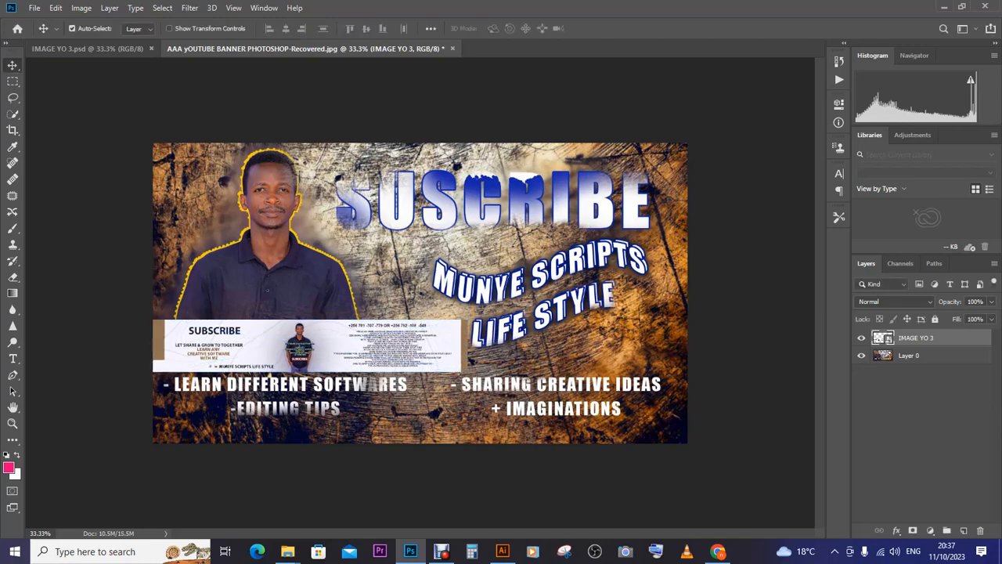
Examine the placed IMAGE YO 3 strip against the YouTube banner at several magnifications to compare their proportions.
{"action": "key", "text": "ctrl"}
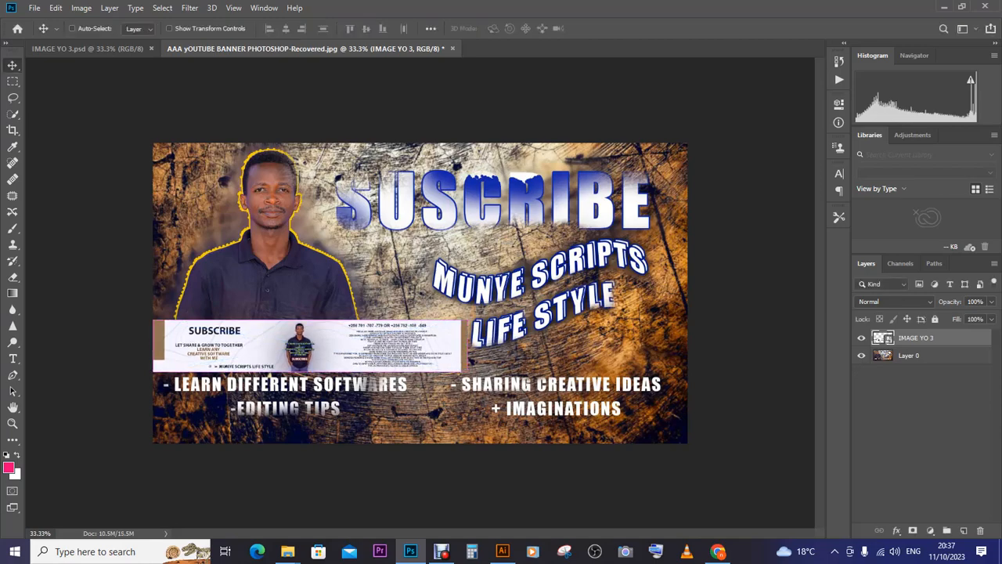
{"action": "key", "text": "ctrl+plus"}
{"action": "key", "text": "ctrl+plus"}
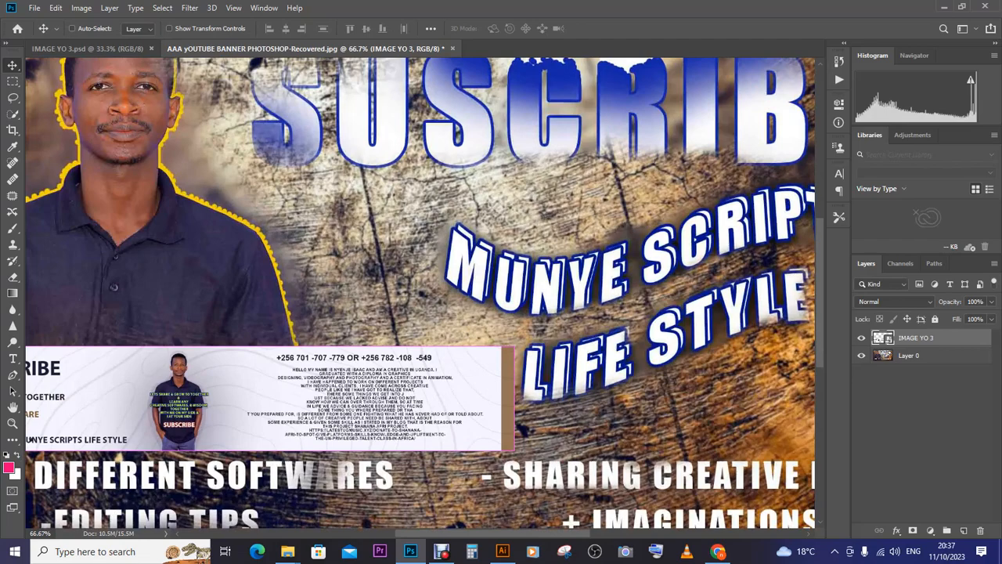
{"action": "key", "text": "ctrl+minus"}
{"action": "key", "text": "ctrl+minus"}
{"action": "key", "text": "ctrl+plus"}
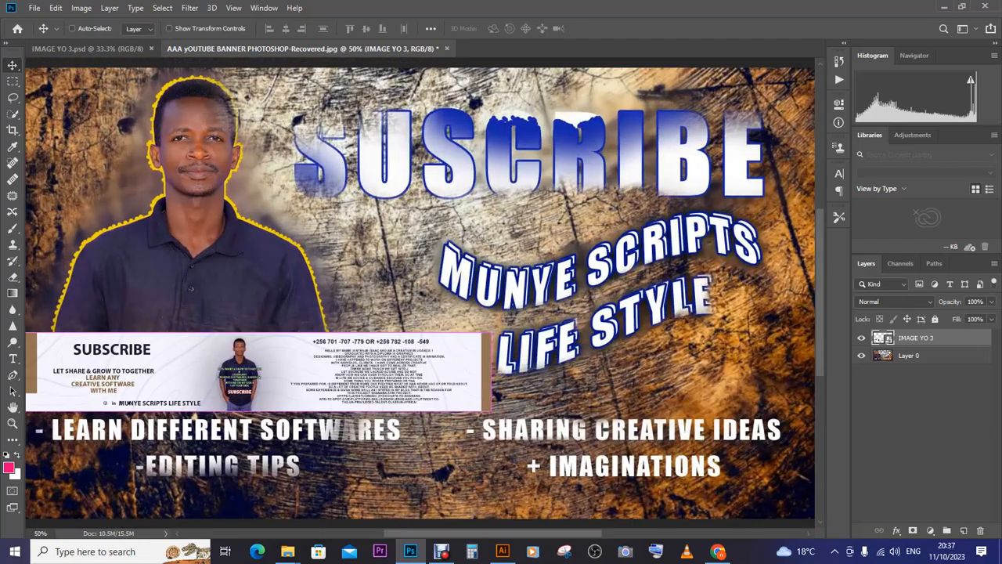
{"action": "key", "text": "ctrl+minus"}
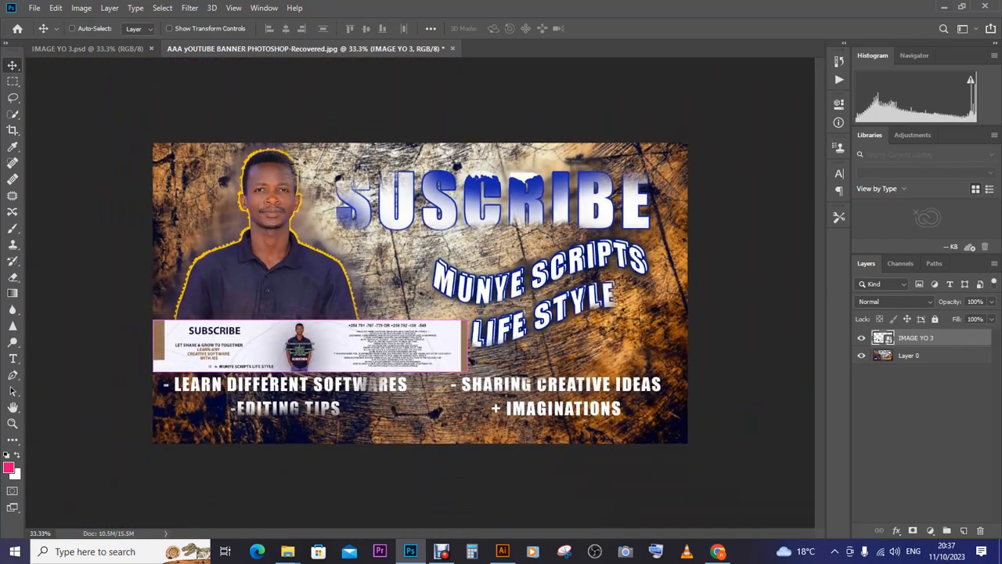
{"action": "key", "text": "ctrl+plus"}
{"action": "key", "text": "ctrl+minus"}
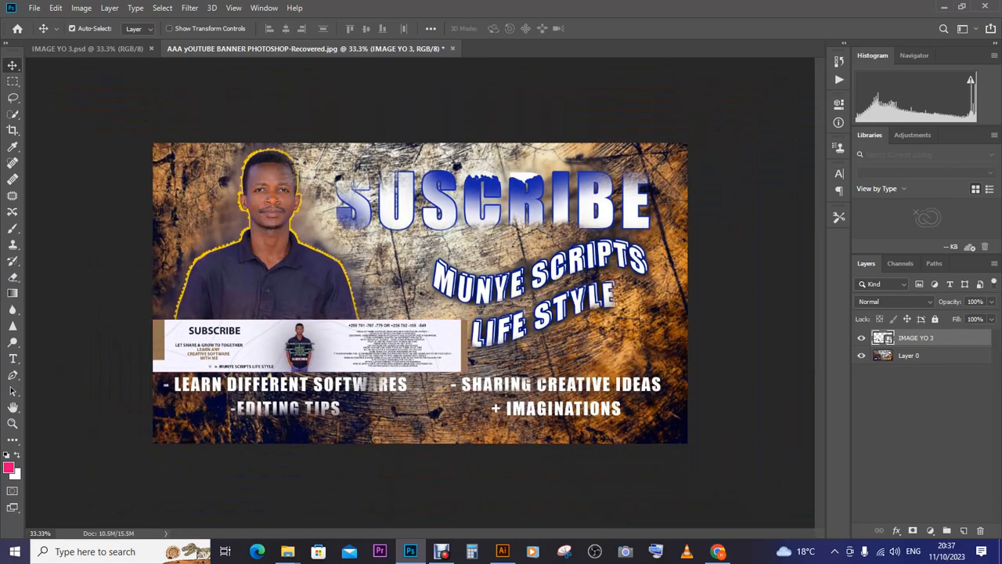
Delete the placed IMAGE YO 3 layer from the YouTube banner and close the IMAGE YO 3.psd document.
{"action": "key", "text": "Delete"}
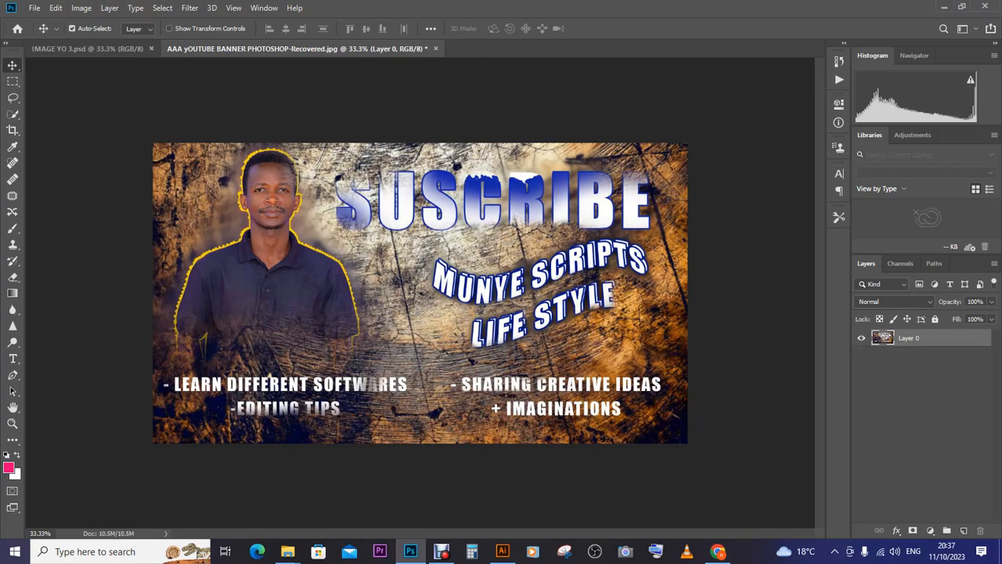
{"action": "left_click", "coordinate": [86, 49]}
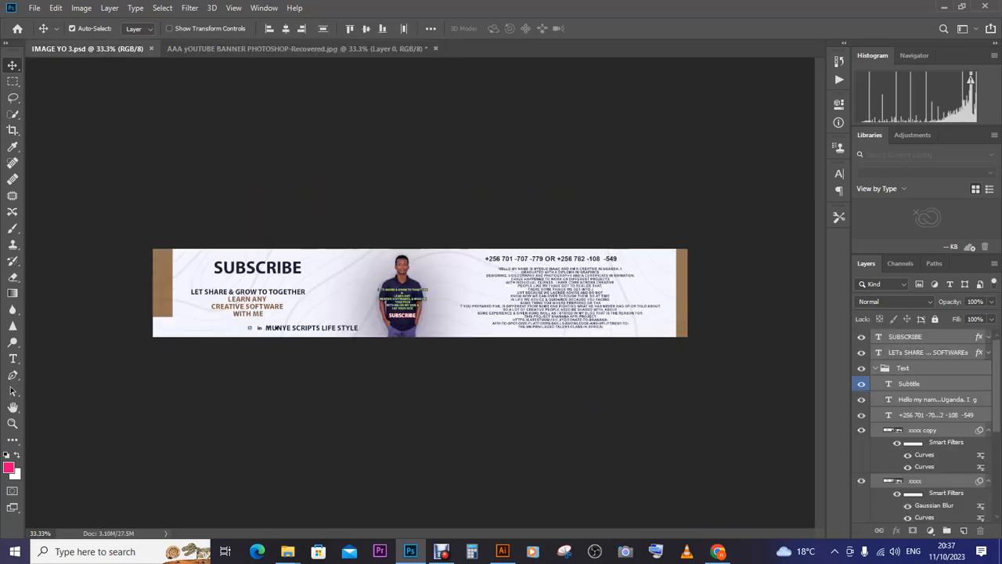
{"action": "key", "text": "ctrl+w"}
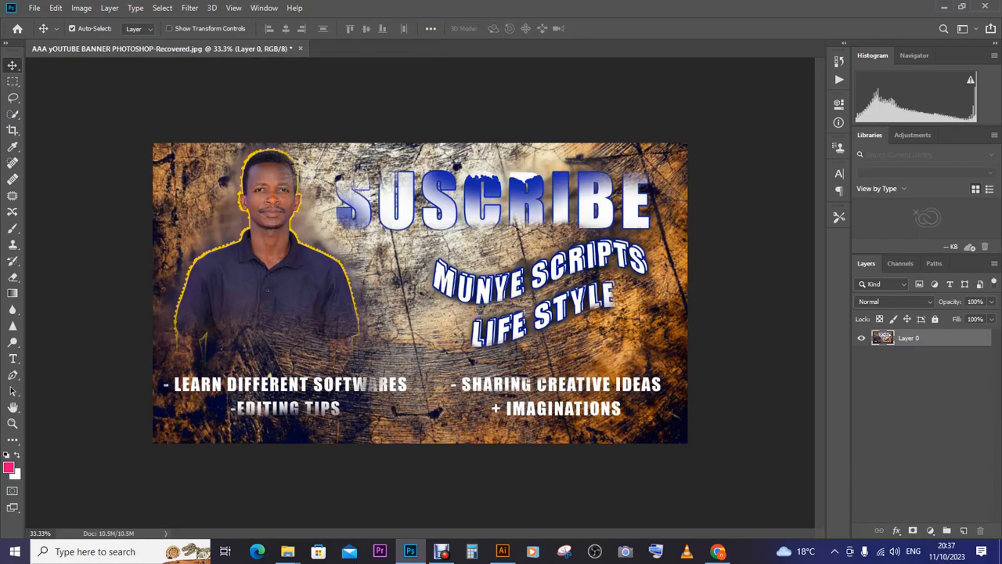
Find yOUTUBE BANNER PHOTOSHOP.psd in the Desktop folder in File Explorer and open it with Adobe Photoshop.
{"action": "mouse_move", "coordinate": [287, 552]}
{"action": "left_click", "coordinate": [358, 495]}
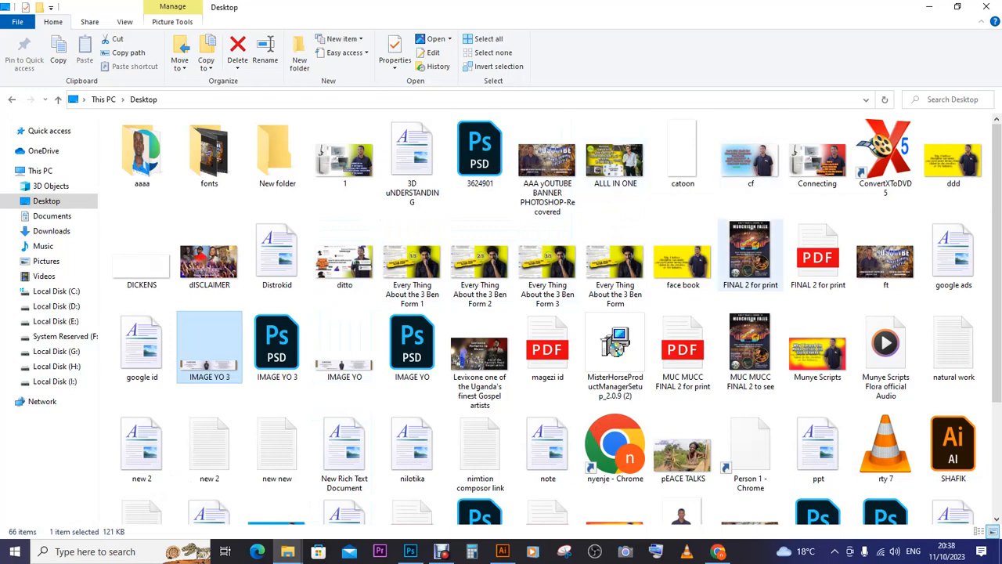
{"action": "left_click", "coordinate": [886, 259]}
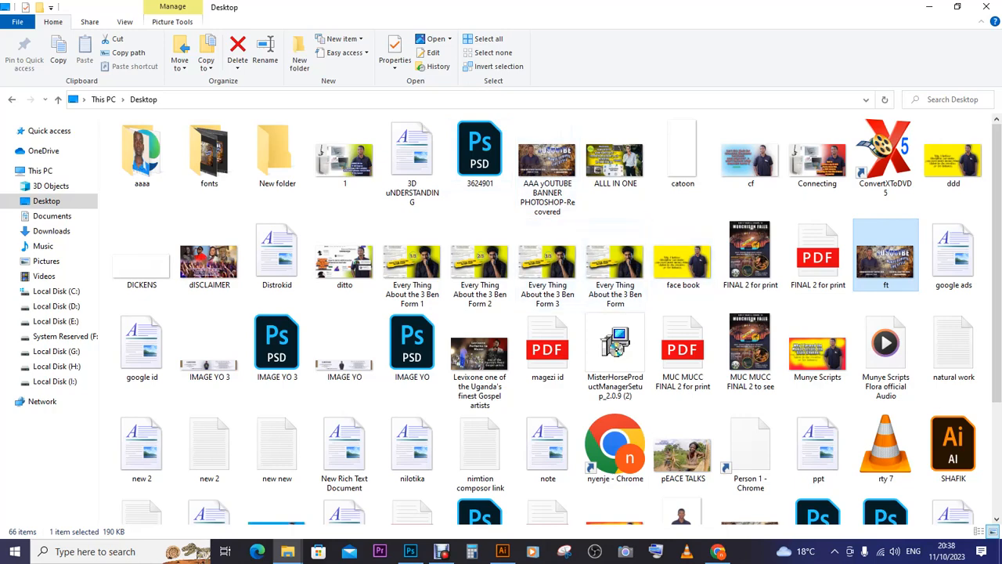
{"action": "scroll", "coordinate": [556, 319], "scroll_direction": "down", "scroll_amount": 3}
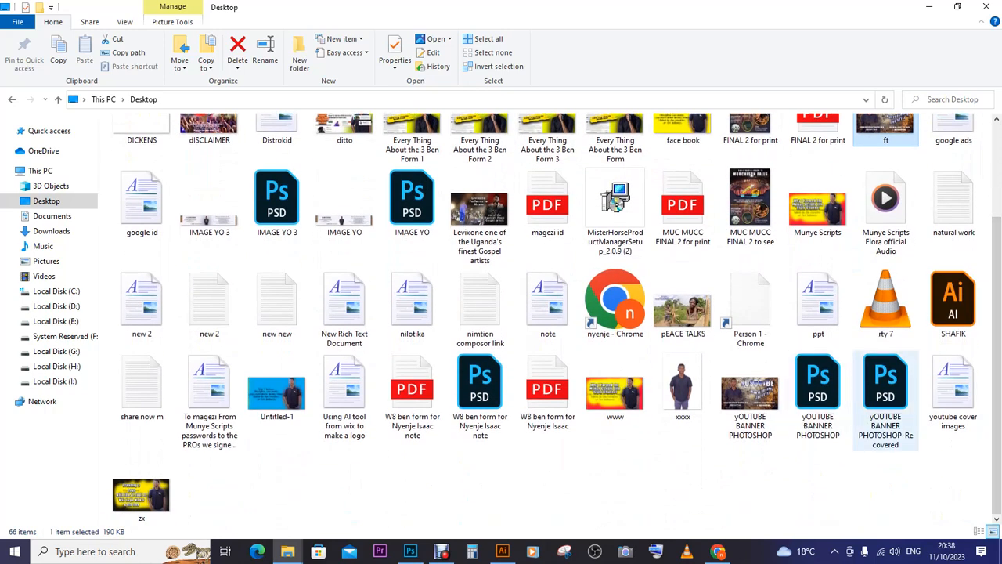
{"action": "left_click", "coordinate": [818, 391]}
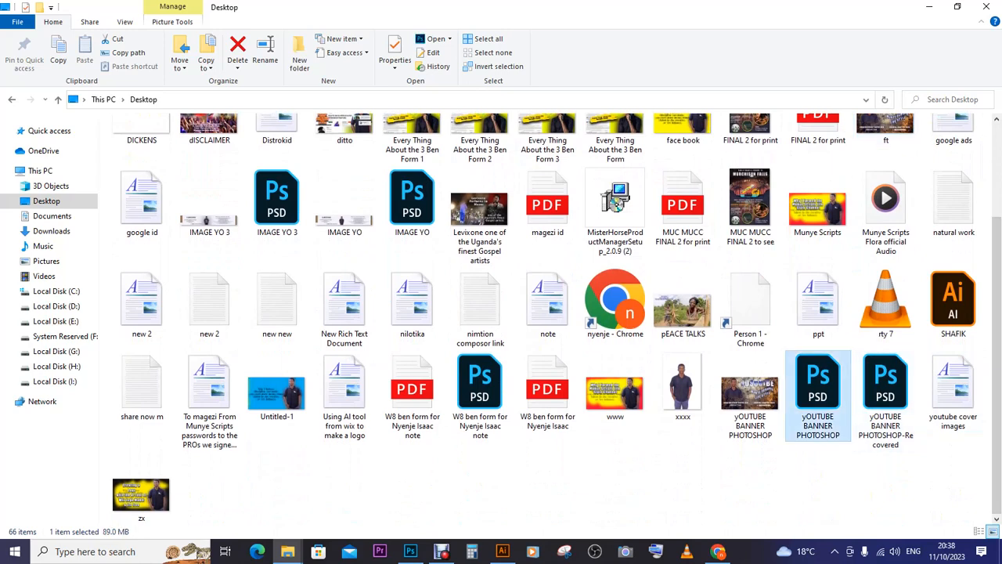
{"action": "right_click", "coordinate": [818, 391]}
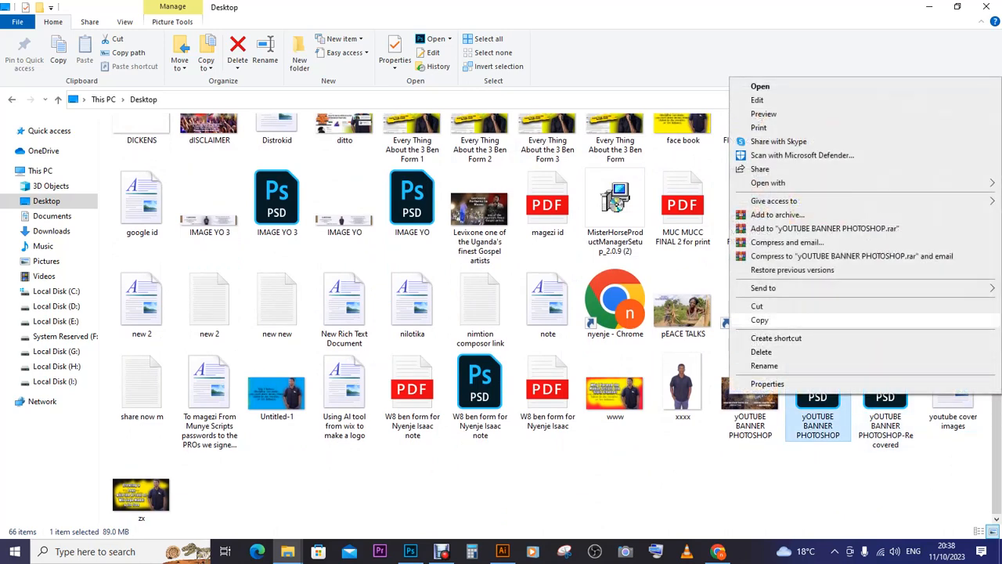
{"action": "mouse_move", "coordinate": [775, 183]}
{"action": "left_click", "coordinate": [626, 199]}
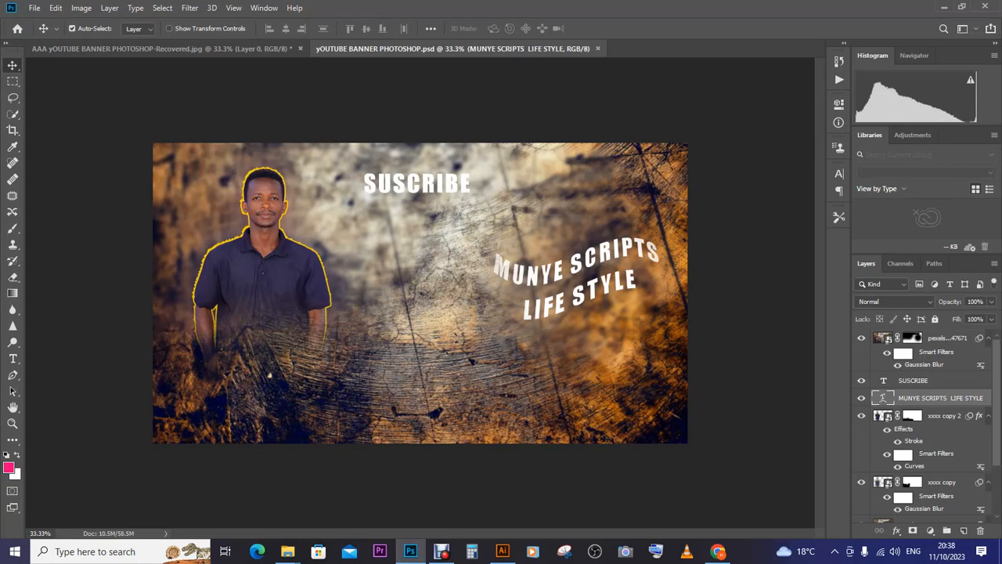
Switch to Chrome and check how the banner fits the device areas in YouTube Studio's Customize banner art preview.
{"action": "mouse_move", "coordinate": [288, 551]}
{"action": "left_click", "coordinate": [356, 501]}
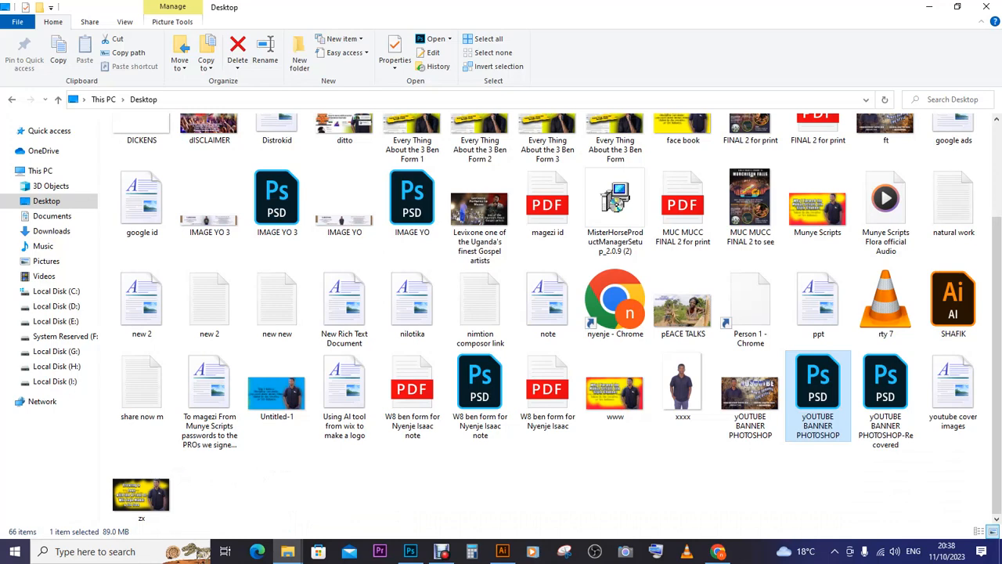
{"action": "left_click", "coordinate": [718, 552]}
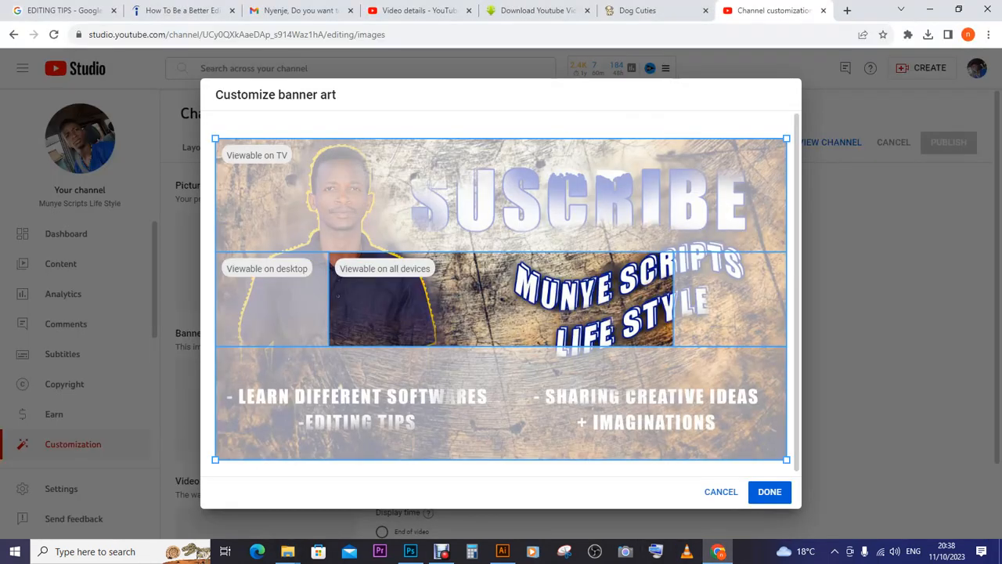
Switch to Photoshop and look through the recently opened files for the finished banner's source document.
{"action": "left_click", "coordinate": [410, 551]}
{"action": "left_click", "coordinate": [34, 7]}
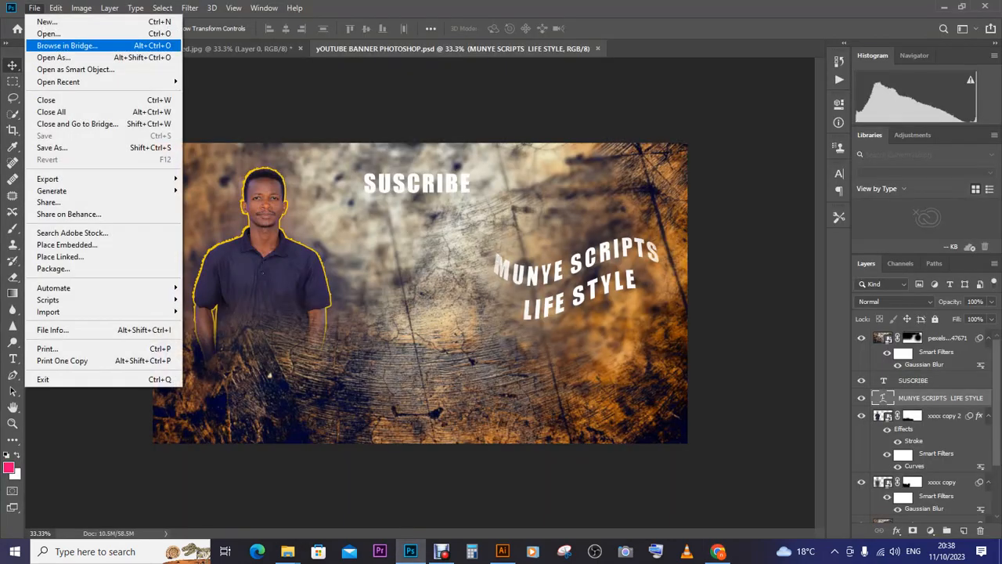
{"action": "mouse_move", "coordinate": [58, 81]}
{"action": "key", "text": "Down"}
{"action": "key", "text": "Down"}
{"action": "key", "text": "Down"}
{"action": "key", "text": "Down"}
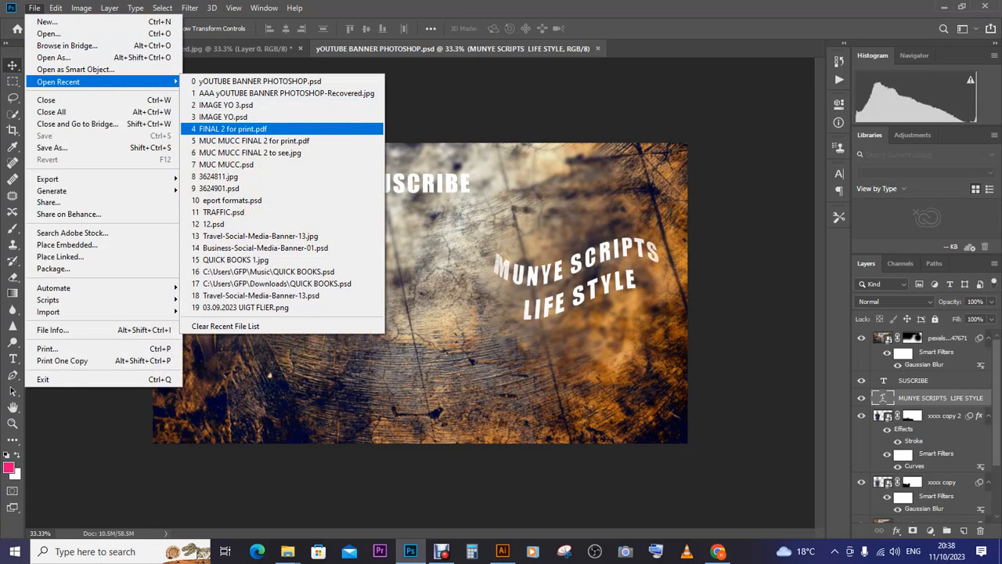
{"action": "key", "text": "Up"}
{"action": "key", "text": "Up"}
{"action": "key", "text": "Up"}
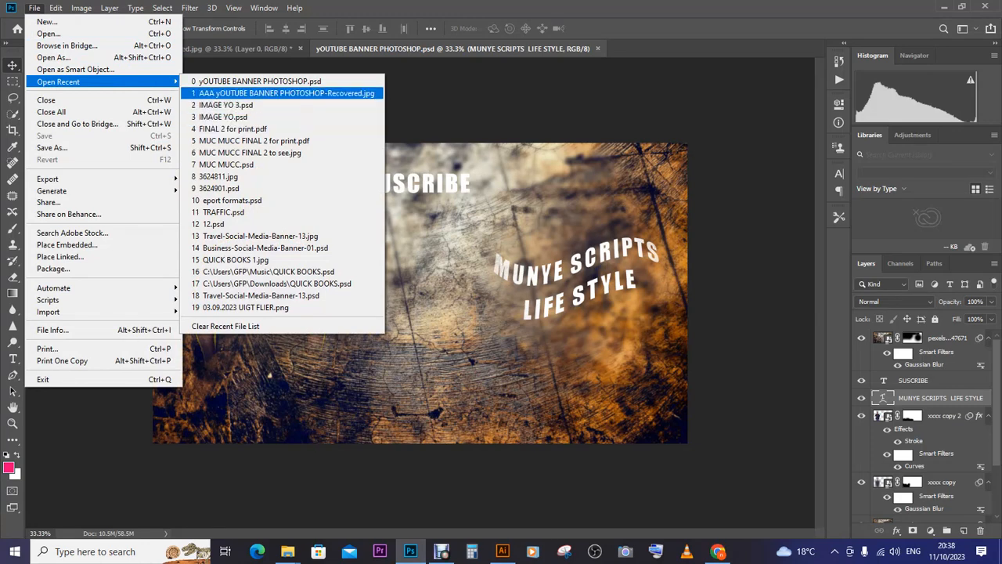
{"action": "key", "text": "Down"}
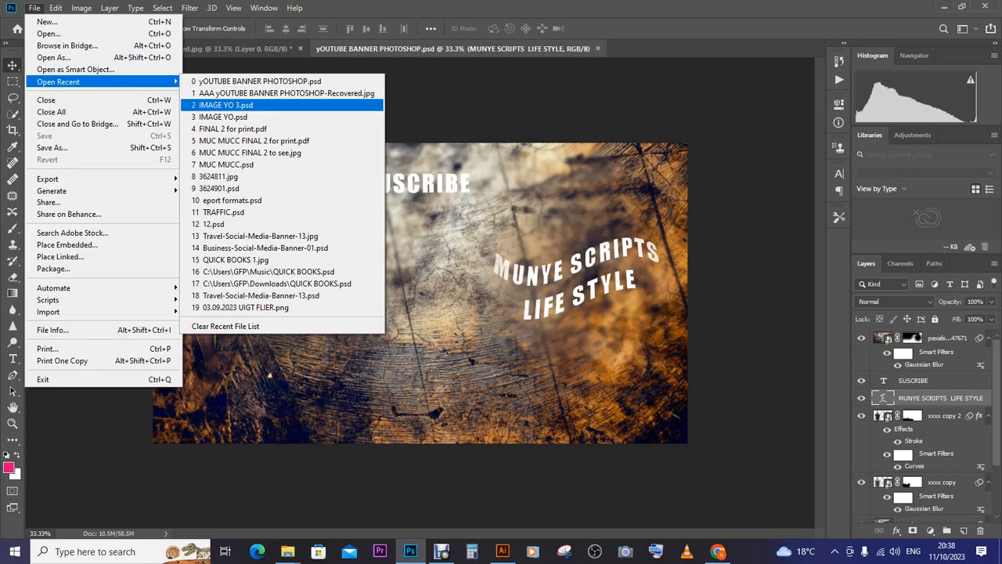
{"action": "key", "text": "Down"}
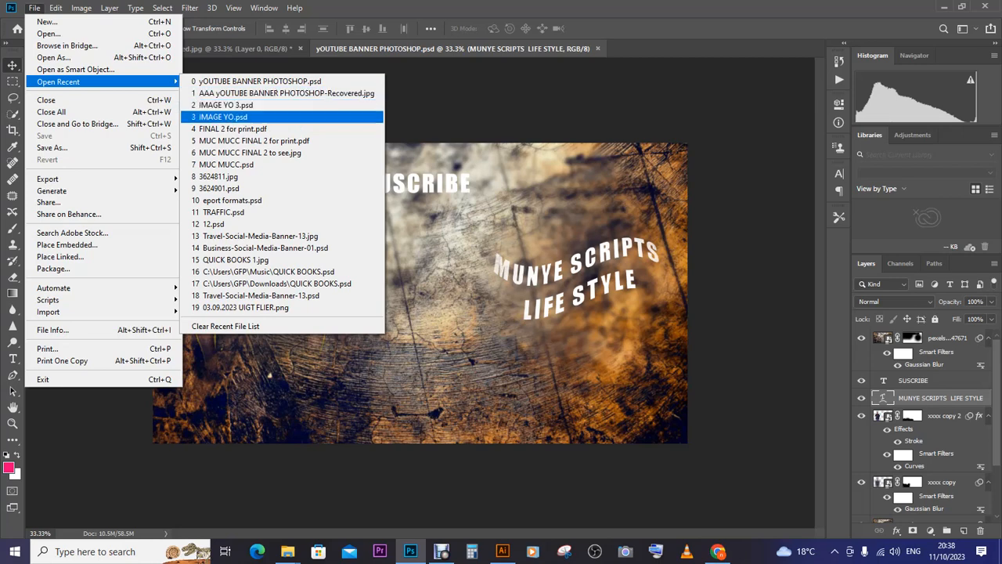
{"action": "key", "text": "Down"}
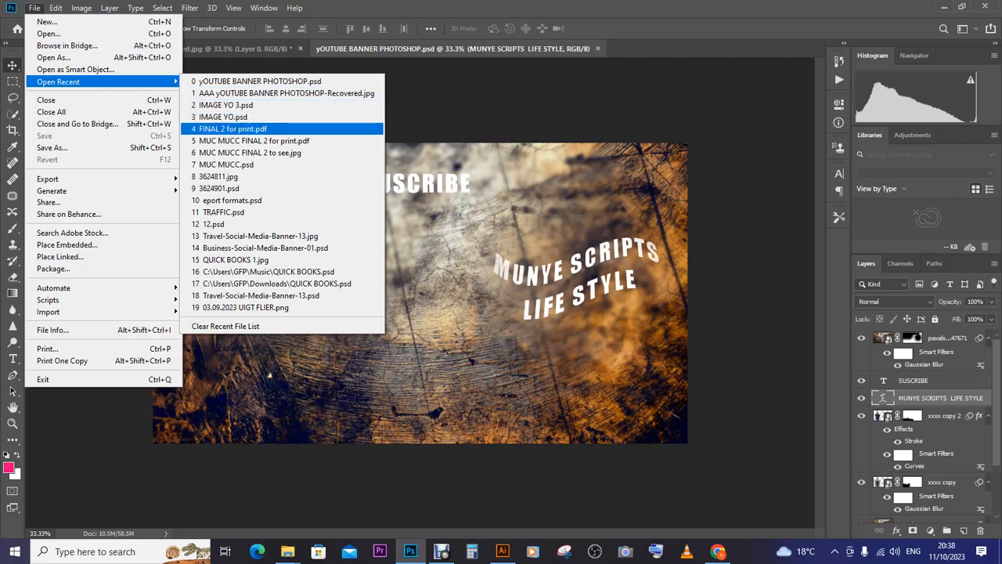
{"action": "key", "text": "Down"}
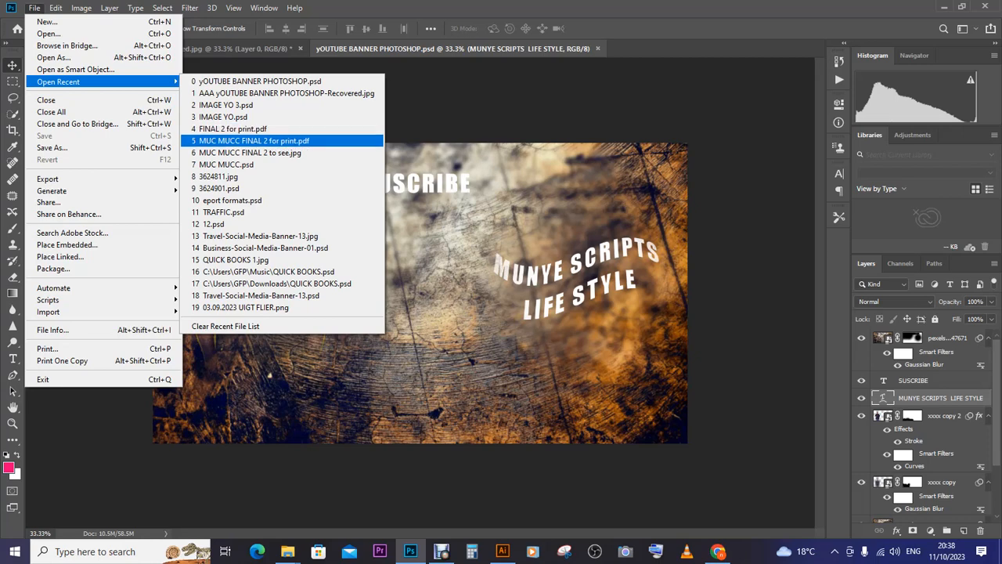
{"action": "key", "text": "Escape"}
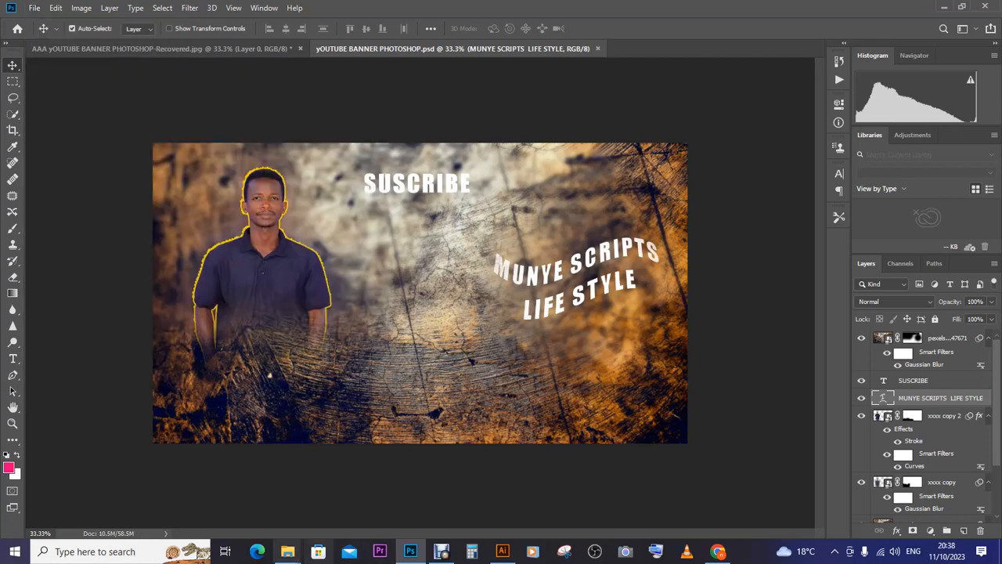
Switch to File Explorer and look through the Desktop and fonts folders for the finished banner's source PSD.
{"action": "mouse_move", "coordinate": [287, 551]}
{"action": "left_click", "coordinate": [353, 499]}
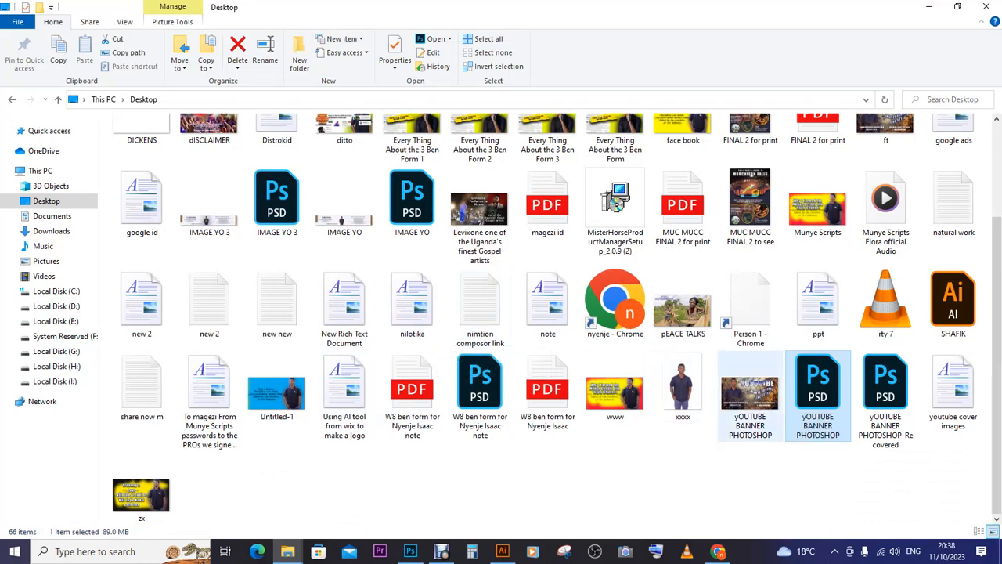
{"action": "left_click", "coordinate": [885, 398]}
{"action": "right_click", "coordinate": [885, 398]}
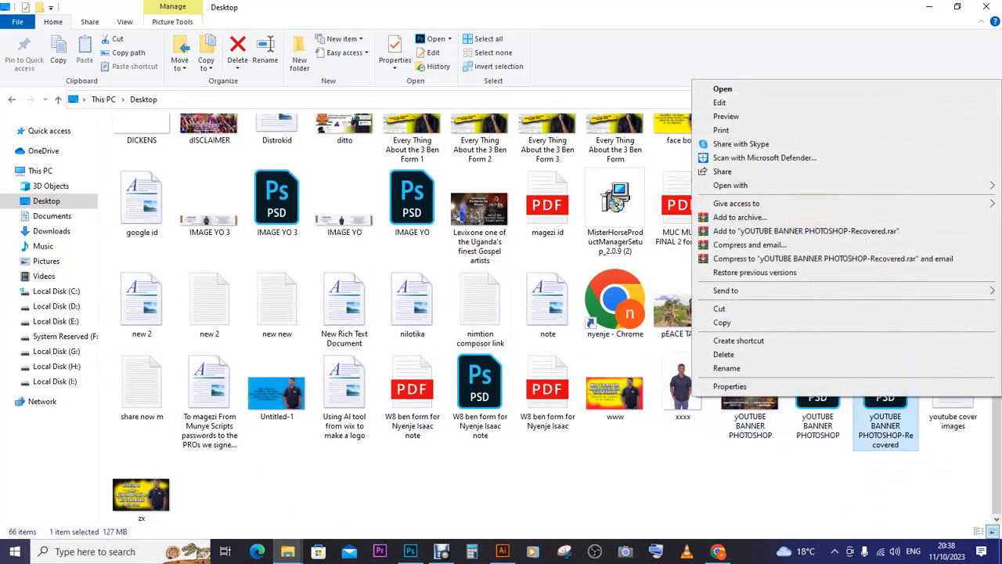
{"action": "mouse_move", "coordinate": [730, 185]}
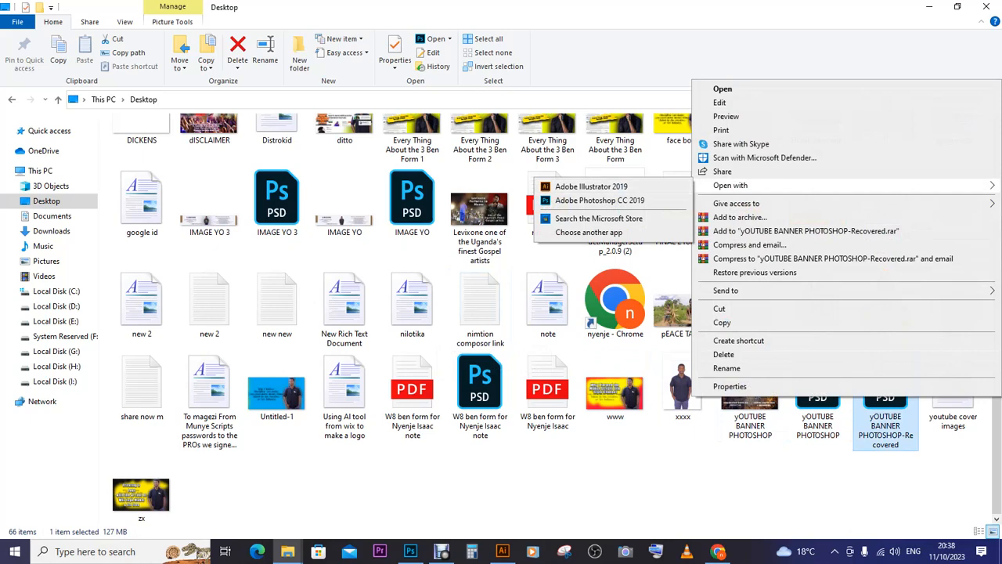
{"action": "left_click", "coordinate": [415, 481]}
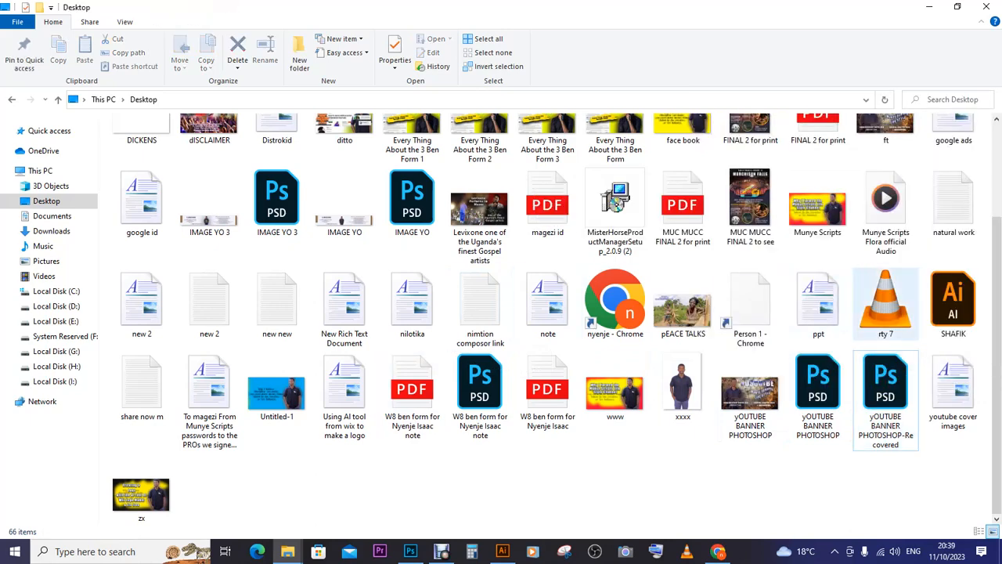
{"action": "left_click_drag", "start_coordinate": [996, 311], "coordinate": [996, 218]}
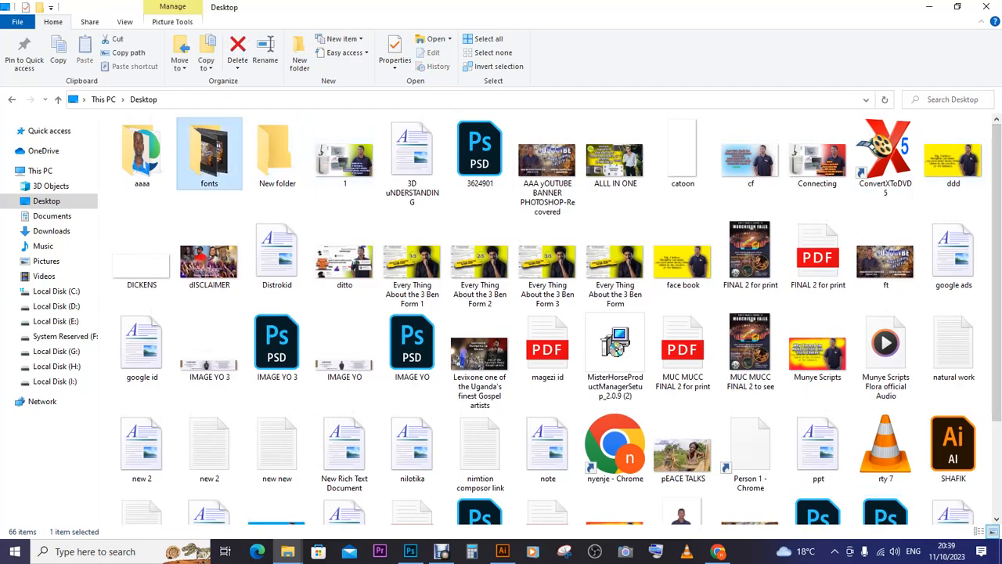
{"action": "double_click", "coordinate": [209, 153]}
{"action": "left_click_drag", "start_coordinate": [996, 149], "coordinate": [996, 275]}
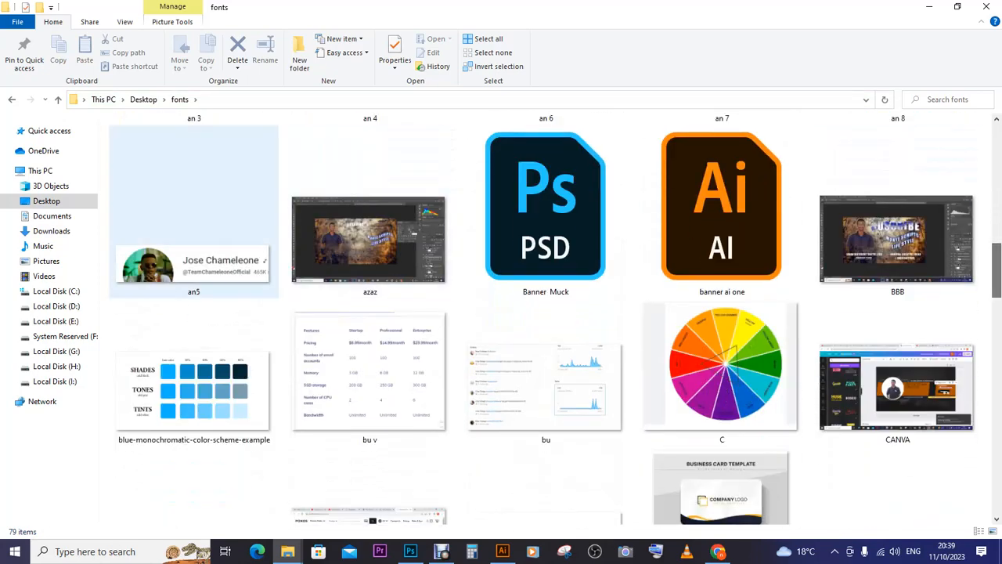
{"action": "left_click", "coordinate": [46, 200]}
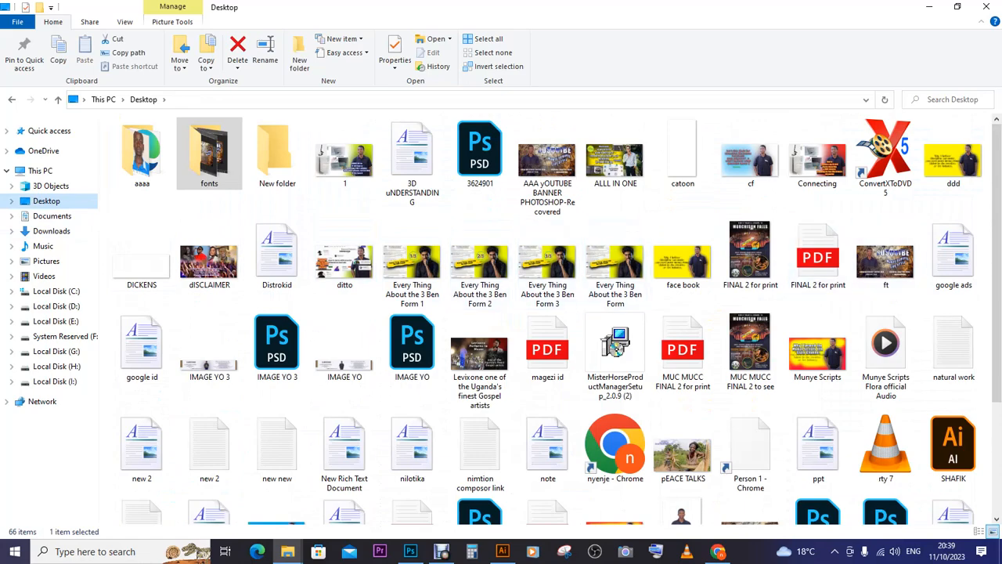
Open yOUTUBE BANNER PHOTOSHOP-Recovered.psd from the Desktop folder with Adobe Photoshop.
{"action": "left_click_drag", "start_coordinate": [996, 259], "coordinate": [996, 358]}
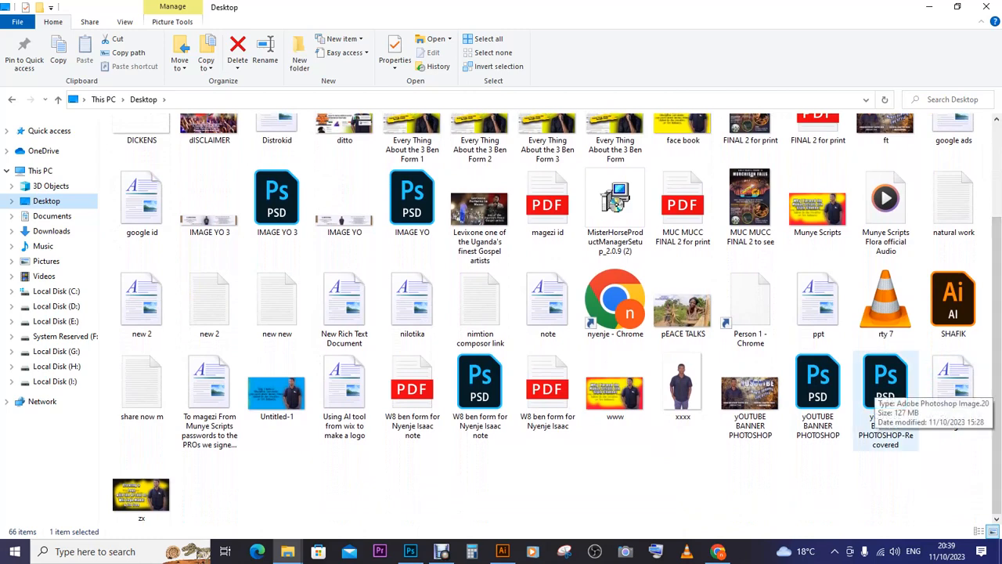
{"action": "right_click", "coordinate": [875, 390]}
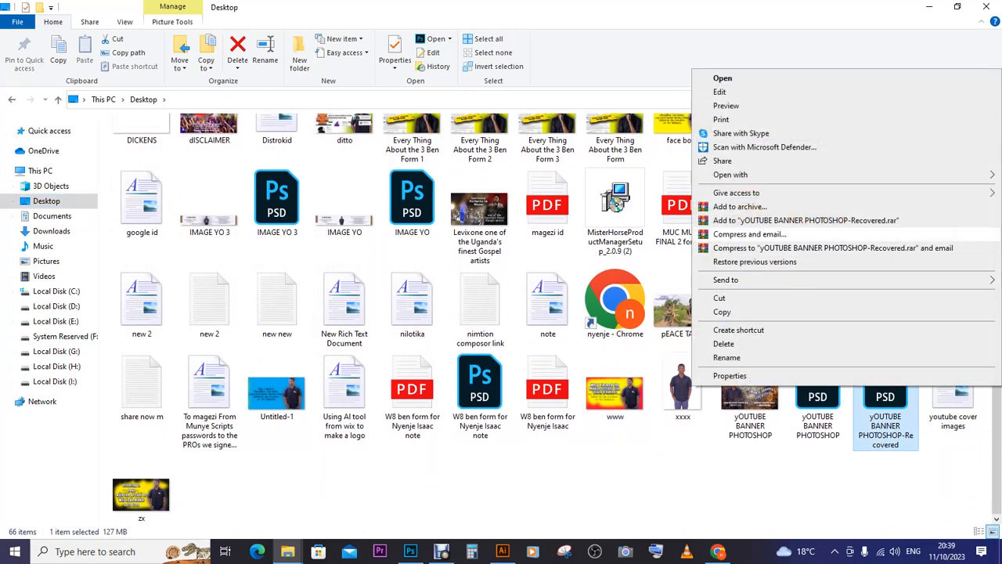
{"action": "mouse_move", "coordinate": [751, 175]}
{"action": "left_click", "coordinate": [591, 189]}
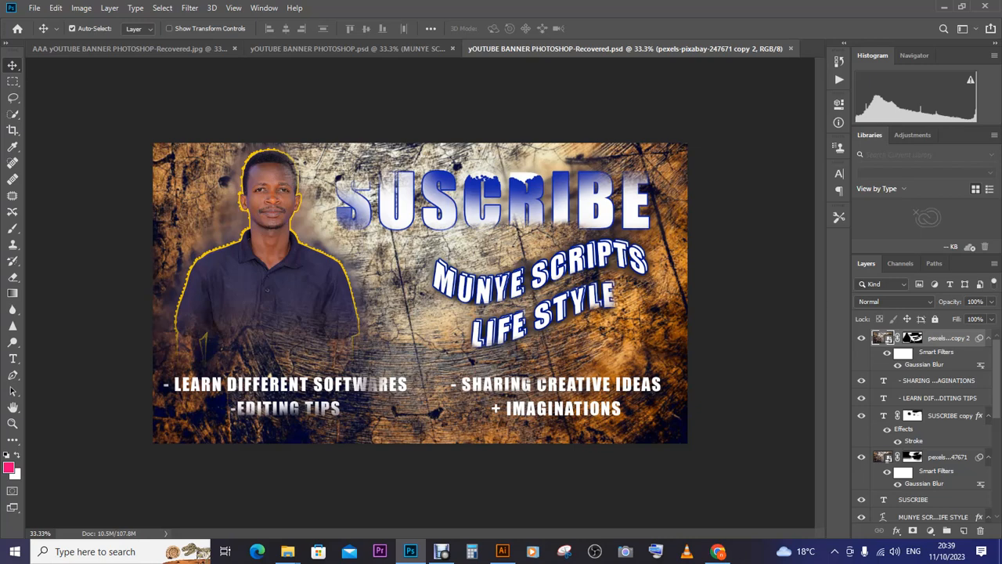
Nudge the LEARN DIFFERENT SOFTWARES and SHARING CREATIVE IDEAS text layers together straight down, close to the banner's lower edge.
{"action": "scroll", "coordinate": [924, 427], "scroll_direction": "down", "scroll_amount": 5}
{"action": "scroll", "coordinate": [924, 426], "scroll_direction": "up", "scroll_amount": 5}
{"action": "left_click", "coordinate": [937, 398]}
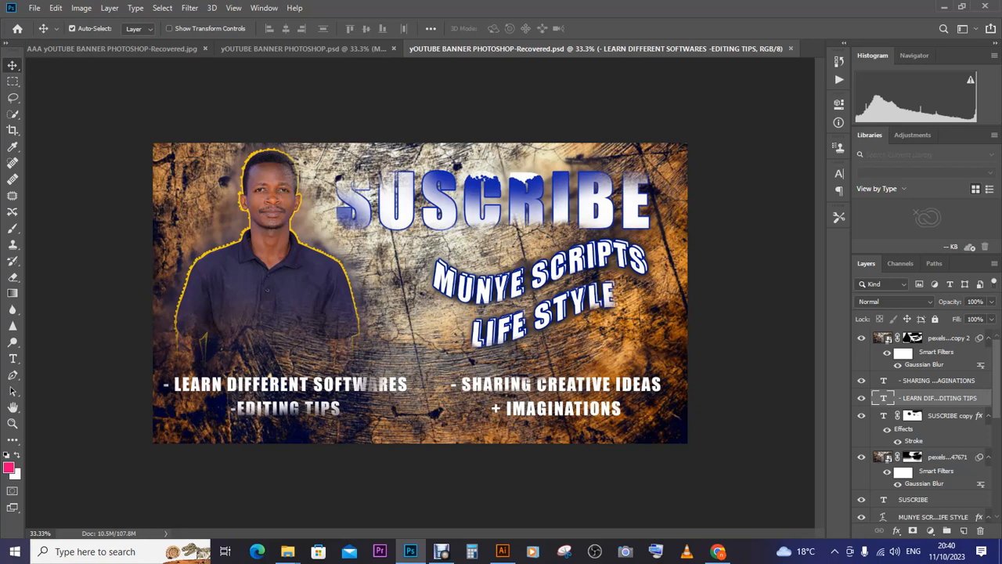
{"action": "left_click", "coordinate": [937, 381], "text": "ctrl"}
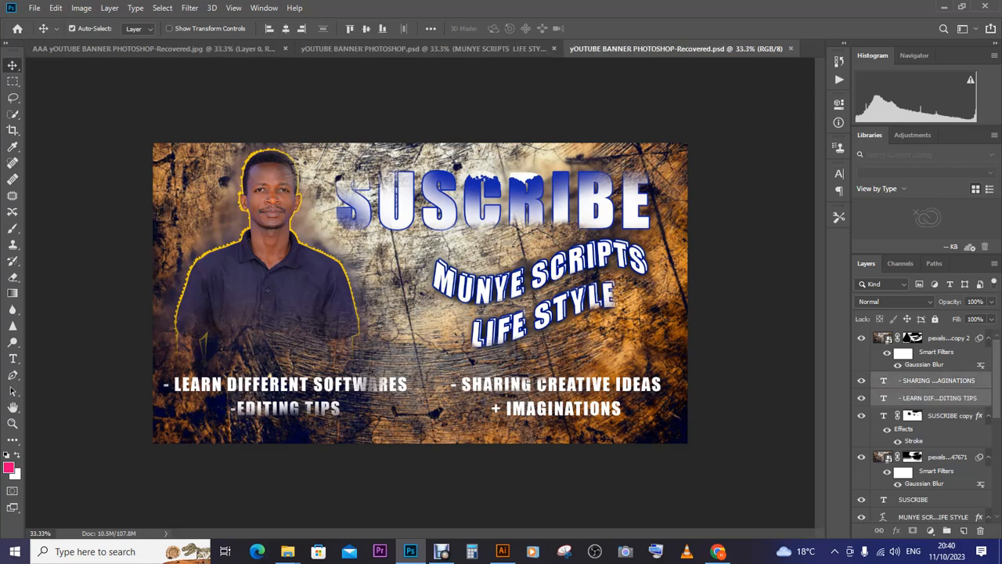
{"action": "key", "text": "Down"}
{"action": "key", "text": "Down"}
{"action": "key", "text": "Down"}
{"action": "key", "text": "Down"}
{"action": "key", "text": "Down"}
{"action": "key", "text": "Down"}
{"action": "key", "text": "Down"}
{"action": "key", "text": "Down"}
{"action": "key", "text": "Down"}
{"action": "key", "text": "Down"}
{"action": "key", "text": "Down"}
{"action": "key", "text": "Down"}
{"action": "key", "text": "Down"}
{"action": "key", "text": "Down"}
{"action": "key", "text": "Down"}
{"action": "key", "text": "Down"}
{"action": "key", "text": "Down"}
{"action": "key", "text": "Down"}
{"action": "key", "text": "Down"}
{"action": "key", "text": "Down"}
{"action": "key", "text": "Down"}
{"action": "key", "text": "Down"}
{"action": "key", "text": "Down"}
{"action": "key", "text": "Down"}
{"action": "key", "text": "Down"}
{"action": "key", "text": "Down"}
{"action": "key", "text": "Down"}
{"action": "key", "text": "Down"}
{"action": "key", "text": "Down"}
{"action": "key", "text": "Down"}
{"action": "key", "text": "Down"}
{"action": "key", "text": "Down"}
{"action": "key", "text": "Down"}
{"action": "key", "text": "Down"}
{"action": "key", "text": "Down"}
{"action": "key", "text": "Down"}
{"action": "key", "text": "Down"}
{"action": "key", "text": "Down"}
{"action": "key", "text": "Down"}
{"action": "key", "text": "Down"}
{"action": "key", "text": "Down"}
{"action": "key", "text": "Down"}
{"action": "key", "text": "Down"}
{"action": "key", "text": "Down"}
{"action": "key", "text": "Down"}
{"action": "key", "text": "Down"}
{"action": "key", "text": "Down"}
{"action": "key", "text": "Down"}
{"action": "key", "text": "Down"}
{"action": "key", "text": "Down"}
{"action": "key", "text": "Down"}
{"action": "key", "text": "Down"}
{"action": "key", "text": "Down"}
{"action": "key", "text": "Down"}
{"action": "key", "text": "Down"}
{"action": "key", "text": "Down"}
{"action": "key", "text": "Down"}
{"action": "key", "text": "Down"}
{"action": "key", "text": "Down"}
{"action": "key", "text": "Down"}
{"action": "key", "text": "Down"}
{"action": "key", "text": "Down"}
{"action": "key", "text": "Down"}
{"action": "key", "text": "Down"}
{"action": "key", "text": "Down"}
{"action": "key", "text": "Down"}
{"action": "key", "text": "Down"}
{"action": "key", "text": "Down"}
{"action": "key", "text": "Down"}
{"action": "key", "text": "Down"}
{"action": "key", "text": "Down"}
{"action": "key", "text": "Down"}
{"action": "key", "text": "Down"}
{"action": "key", "text": "Down"}
{"action": "key", "text": "Down"}
{"action": "key", "text": "Down"}
{"action": "key", "text": "Down"}
{"action": "key", "text": "Down"}
{"action": "key", "text": "Down"}
{"action": "key", "text": "Down"}
{"action": "key", "text": "Down"}
{"action": "key", "text": "Down"}
{"action": "key", "text": "Down"}
{"action": "key", "text": "Down"}
{"action": "key", "text": "Down"}
{"action": "key", "text": "Down"}
{"action": "key", "text": "Down"}
{"action": "key", "text": "Down"}
{"action": "key", "text": "Down"}
{"action": "key", "text": "Down"}
{"action": "key", "text": "Down"}
{"action": "key", "text": "Down"}
{"action": "key", "text": "Down"}
{"action": "key", "text": "Down"}
{"action": "key", "text": "Down"}
{"action": "key", "text": "Down"}
{"action": "key", "text": "Down"}
{"action": "key", "text": "Down"}
{"action": "key", "text": "Down"}
{"action": "key", "text": "Down"}
{"action": "key", "text": "Up"}
{"action": "key", "text": "Up"}
{"action": "key", "text": "Up"}
{"action": "key", "text": "Up"}
{"action": "key", "text": "Up"}
{"action": "key", "text": "Up"}
{"action": "key", "text": "Up"}
{"action": "key", "text": "Up"}
{"action": "key", "text": "Up"}
{"action": "key", "text": "Up"}
{"action": "key", "text": "Up"}
{"action": "key", "text": "Up"}
{"action": "key", "text": "Up"}
{"action": "key", "text": "Up"}
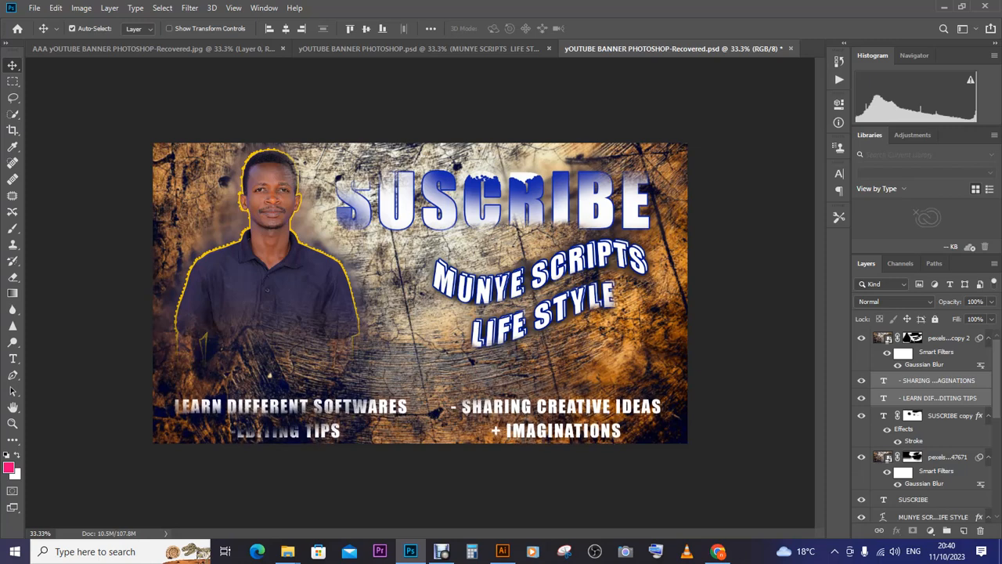
Nudge the LEARN DIFFERENT SOFTWARES and SHARING CREATIVE IDEAS text layers vertically until both sit slightly higher above the banner's lower edge.
{"action": "key", "text": "Up"}
{"action": "key", "text": "Up"}
{"action": "key", "text": "Up"}
{"action": "key", "text": "Up"}
{"action": "key", "text": "Up"}
{"action": "key", "text": "Up"}
{"action": "key", "text": "Up"}
{"action": "key", "text": "Up"}
{"action": "key", "text": "Up"}
{"action": "key", "text": "Up"}
{"action": "key", "text": "Up"}
{"action": "key", "text": "Up"}
{"action": "key", "text": "Up"}
{"action": "key", "text": "Up"}
{"action": "key", "text": "Up"}
{"action": "key", "text": "Up"}
{"action": "key", "text": "Up"}
{"action": "key", "text": "Up"}
{"action": "key", "text": "Up"}
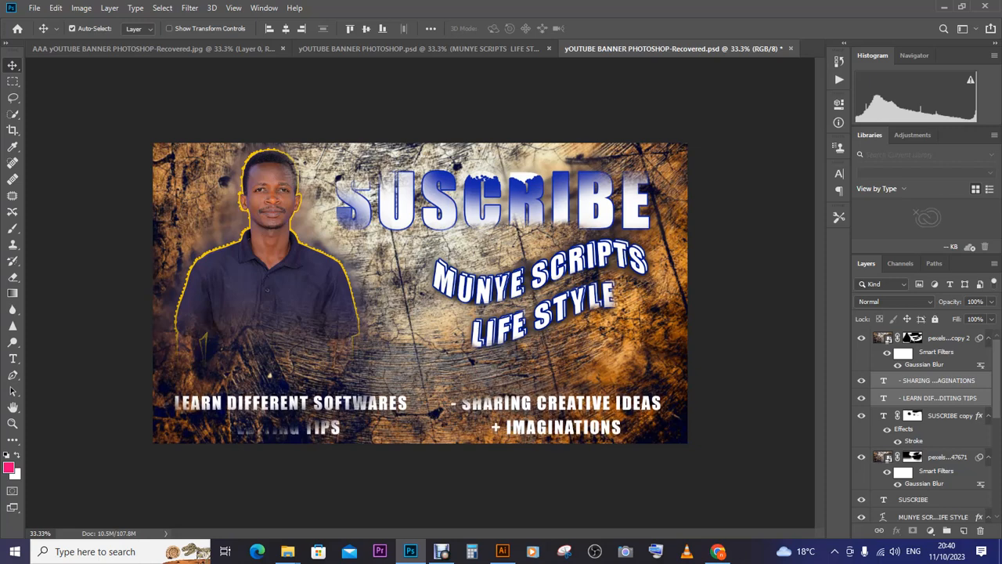
{"action": "key", "text": "Down"}
{"action": "key", "text": "Down"}
{"action": "key", "text": "Down"}
{"action": "key", "text": "Down"}
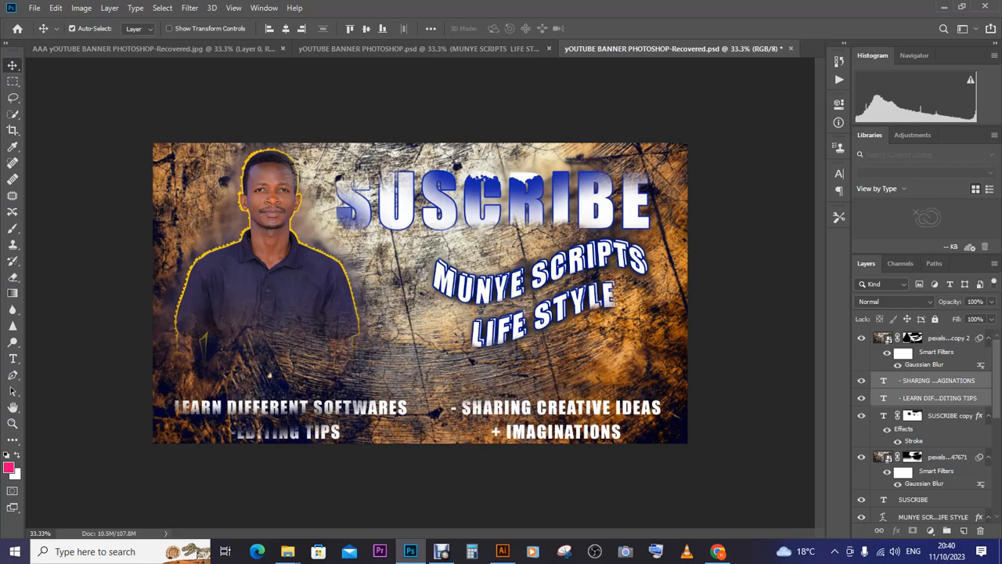
{"action": "key", "text": "Down"}
{"action": "key", "text": "Down"}
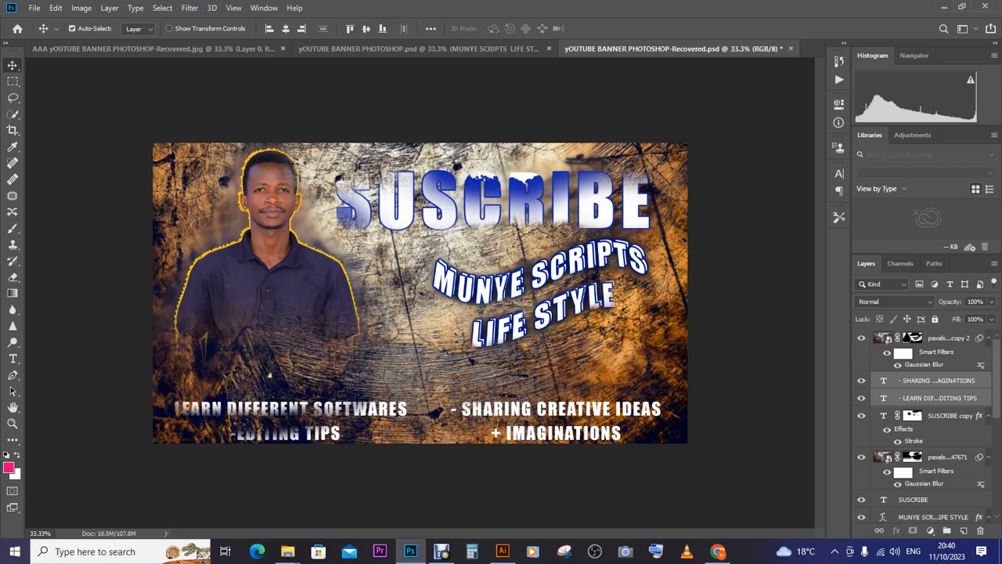
{"action": "key", "text": "Up"}
{"action": "key", "text": "Up"}
{"action": "key", "text": "Up"}
{"action": "key", "text": "Up"}
{"action": "key", "text": "Up"}
{"action": "key", "text": "Up"}
{"action": "key", "text": "Up"}
{"action": "key", "text": "Up"}
{"action": "key", "text": "Up"}
{"action": "key", "text": "Up"}
{"action": "key", "text": "Up"}
{"action": "key", "text": "Up"}
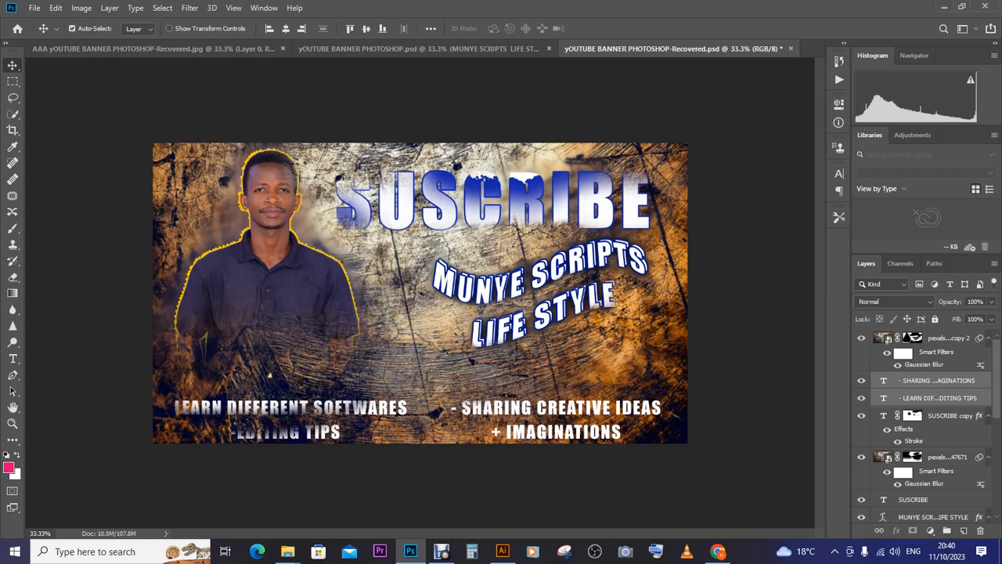
{"action": "key", "text": "Up"}
{"action": "key", "text": "Up"}
{"action": "key", "text": "Up"}
{"action": "key", "text": "Up"}
{"action": "key", "text": "Up"}
{"action": "key", "text": "Up"}
{"action": "key", "text": "Up"}
{"action": "key", "text": "Up"}
{"action": "key", "text": "Up"}
{"action": "key", "text": "Up"}
{"action": "key", "text": "Up"}
{"action": "key", "text": "Up"}
{"action": "key", "text": "Up"}
{"action": "key", "text": "Up"}
{"action": "key", "text": "Up"}
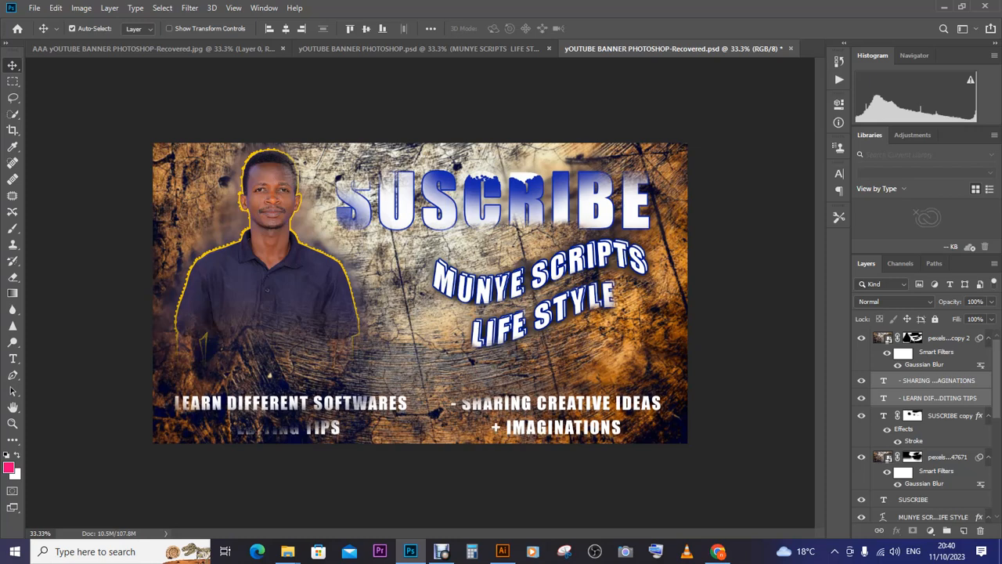
{"action": "key", "text": "Up"}
{"action": "key", "text": "Up"}
{"action": "key", "text": "Up"}
{"action": "key", "text": "Up"}
{"action": "key", "text": "Up"}
{"action": "key", "text": "Up"}
{"action": "key", "text": "Up"}
{"action": "key", "text": "Up"}
{"action": "key", "text": "Up"}
{"action": "key", "text": "Up"}
{"action": "key", "text": "Up"}
{"action": "key", "text": "Up"}
{"action": "key", "text": "Up"}
{"action": "key", "text": "Up"}
{"action": "key", "text": "Up"}
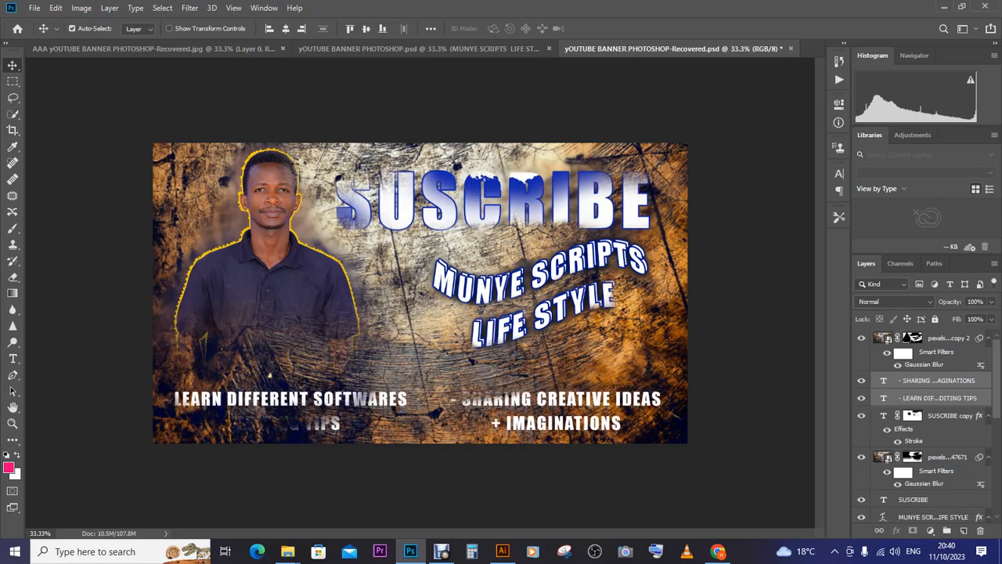
{"action": "key", "text": "Up"}
{"action": "key", "text": "Up"}
{"action": "key", "text": "Up"}
{"action": "key", "text": "Up"}
{"action": "key", "text": "Up"}
{"action": "key", "text": "Up"}
{"action": "key", "text": "Up"}
{"action": "key", "text": "Up"}
{"action": "key", "text": "Up"}
{"action": "key", "text": "Up"}
{"action": "key", "text": "Up"}
{"action": "key", "text": "Up"}
{"action": "key", "text": "Up"}
{"action": "key", "text": "Up"}
{"action": "key", "text": "Up"}
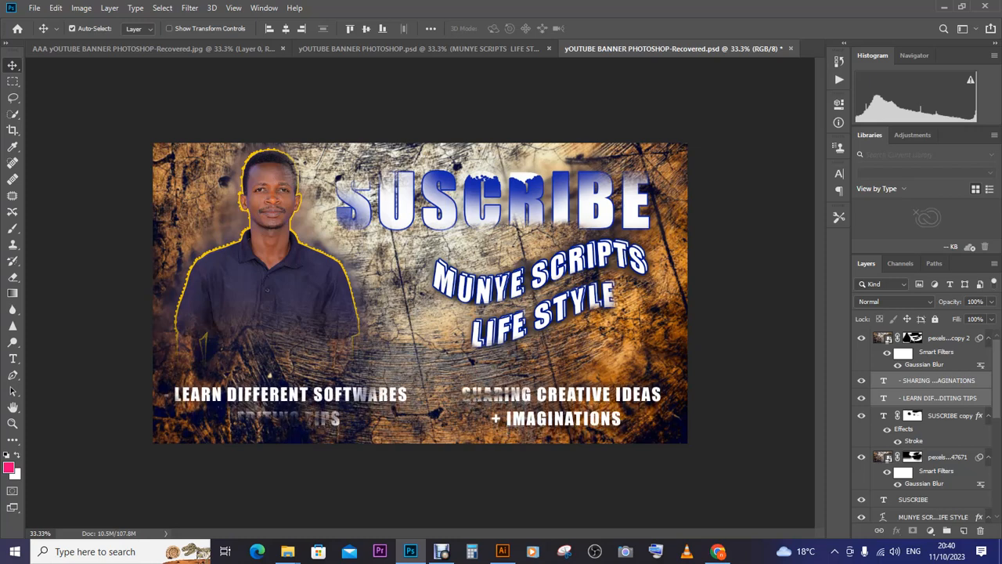
{"action": "key", "text": "Up"}
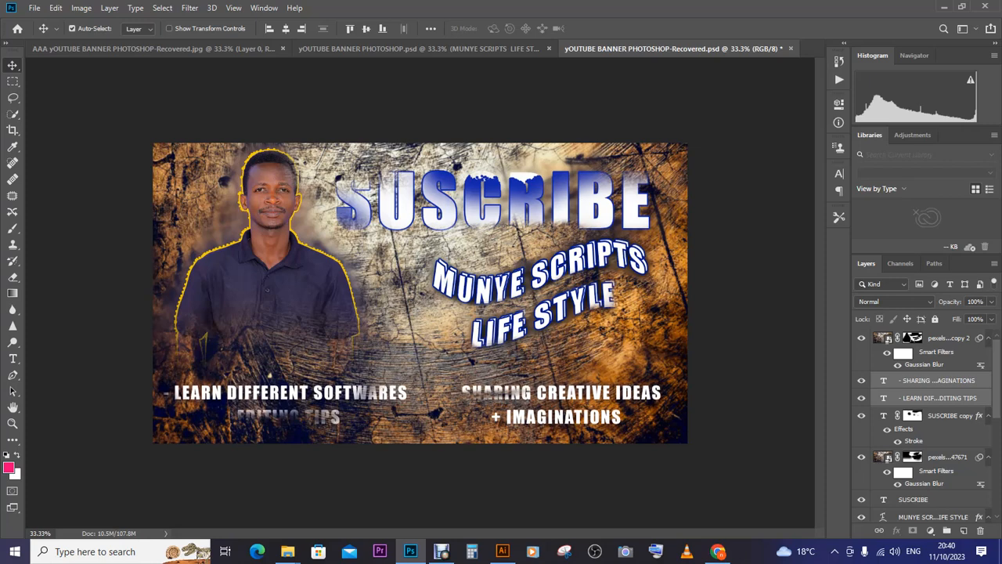
Brush on the mask of the pexels-pixabay-247671 copy 2 layer with a soft 62 px brush to uncover the EDITING TIPS text.
{"action": "left_click", "coordinate": [949, 338]}
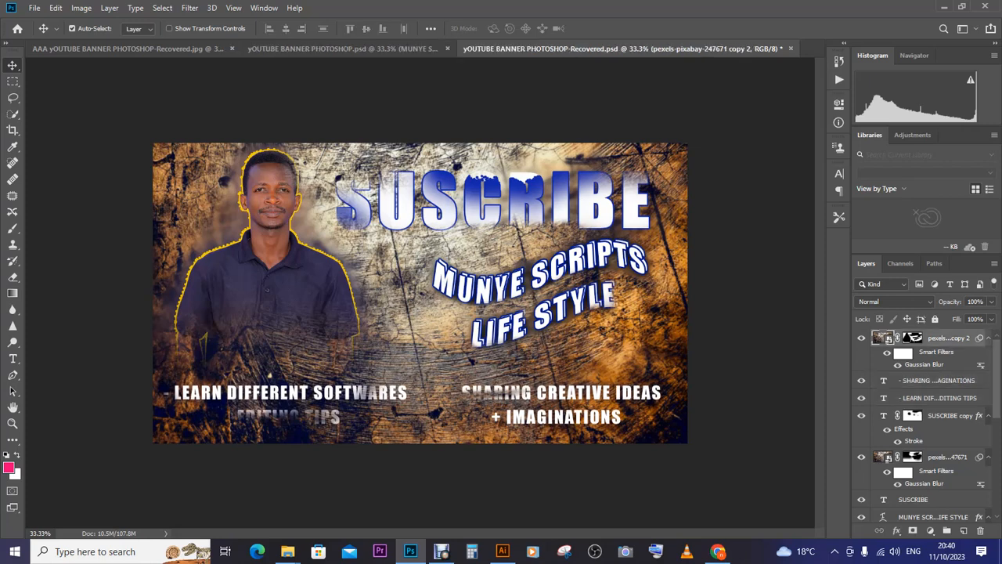
{"action": "key", "text": "b"}
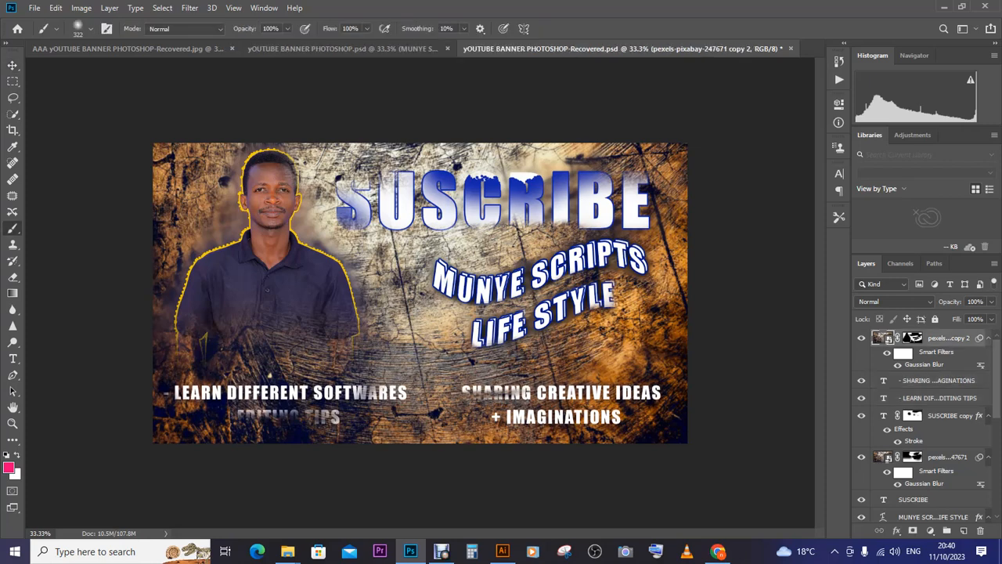
{"action": "left_click", "coordinate": [912, 337]}
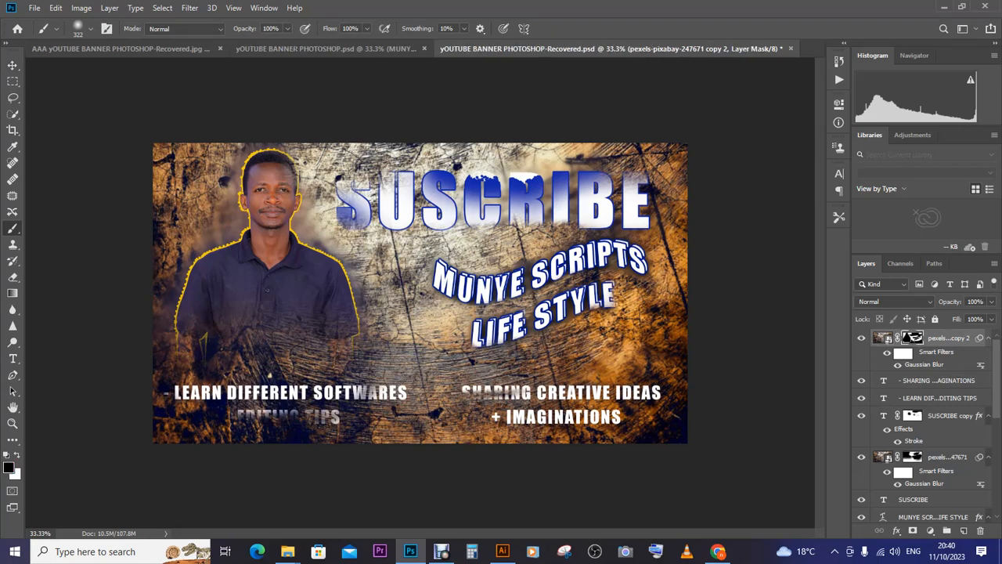
{"action": "right_click", "coordinate": [252, 398]}
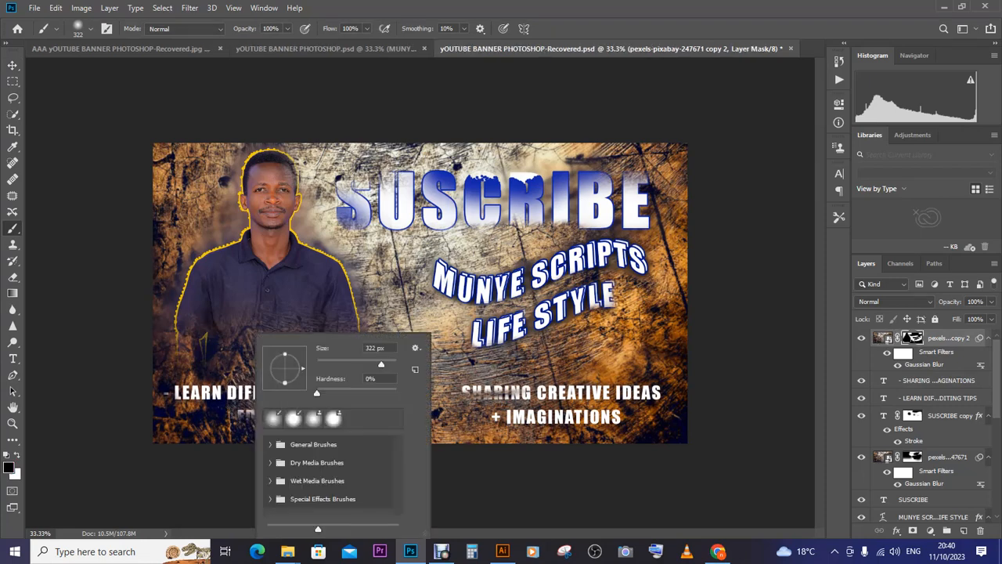
{"action": "type", "text": "83"}
{"action": "key", "text": "Return"}
{"action": "key", "text": "Return"}
{"action": "mouse_move", "coordinate": [243, 411]}
{"action": "left_mouse_down"}
{"action": "mouse_move", "coordinate": [309, 413]}
{"action": "mouse_move", "coordinate": [239, 419]}
{"action": "left_mouse_up"}
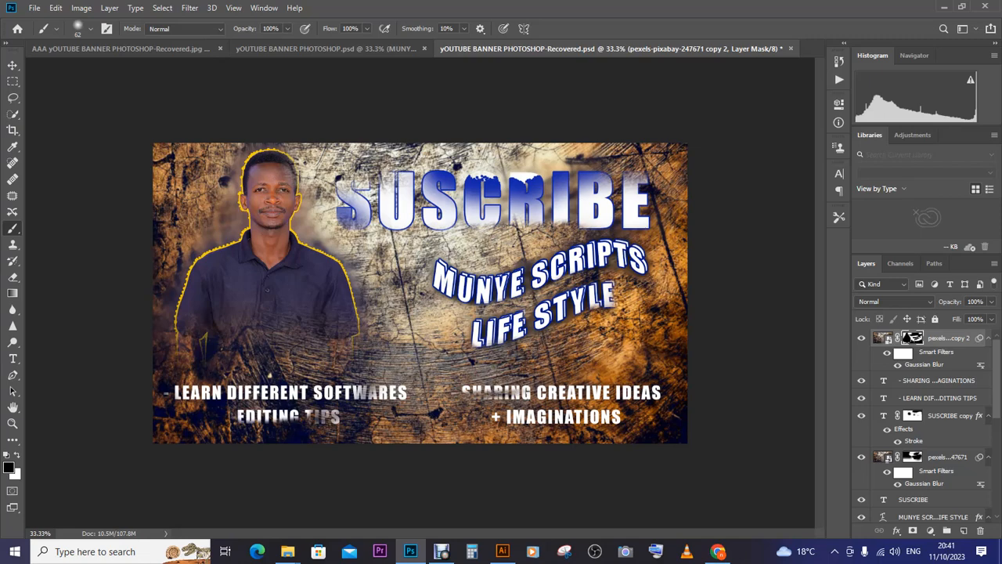
{"action": "left_click_drag", "start_coordinate": [312, 413], "coordinate": [325, 418]}
{"action": "key", "text": "x"}
{"action": "left_click", "coordinate": [267, 415]}
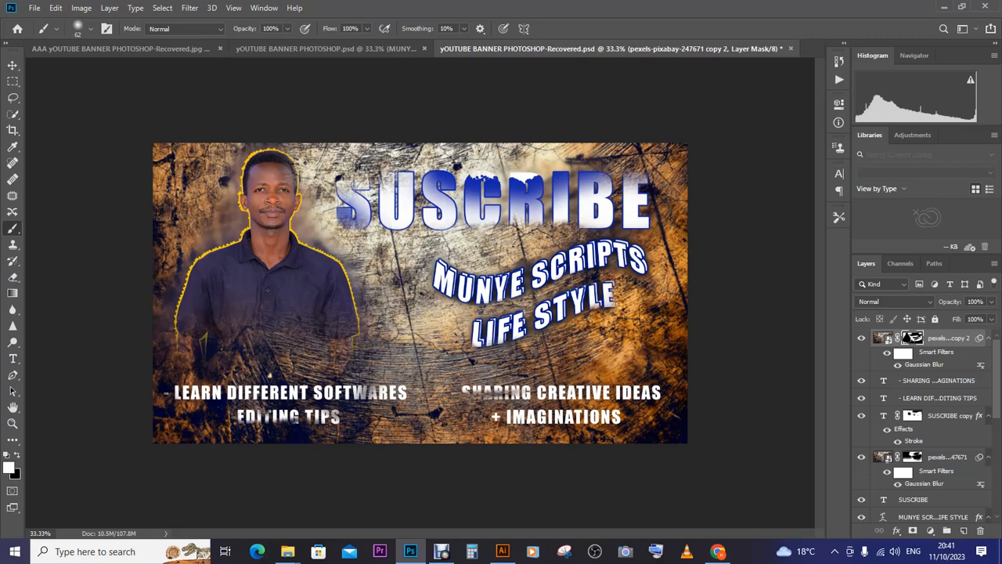
{"action": "key", "text": "v"}
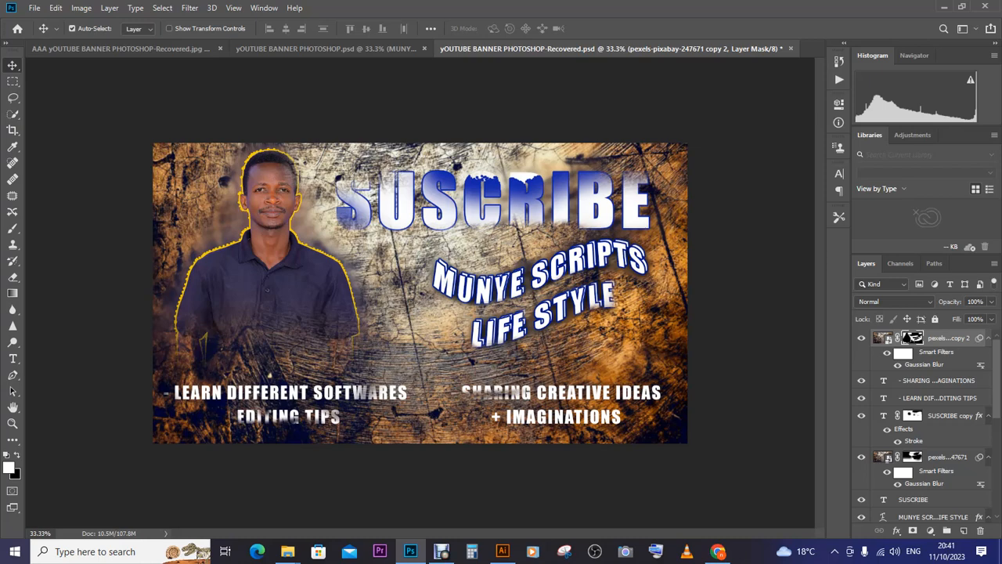
Paint white on the same mask over the portrait's forehead, and paint the covered area back with black.
{"action": "key", "text": "b"}
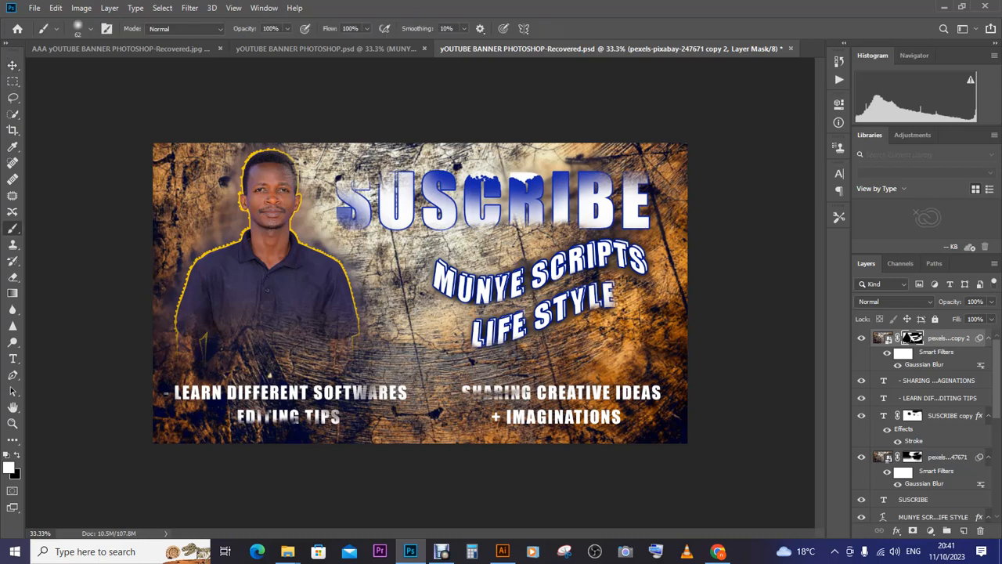
{"action": "left_click_drag", "start_coordinate": [285, 162], "coordinate": [293, 183]}
{"action": "key", "text": "x"}
{"action": "mouse_move", "coordinate": [287, 165]}
{"action": "left_mouse_down"}
{"action": "mouse_move", "coordinate": [295, 181]}
{"action": "mouse_move", "coordinate": [288, 163]}
{"action": "left_mouse_up"}
{"action": "key", "text": "v"}
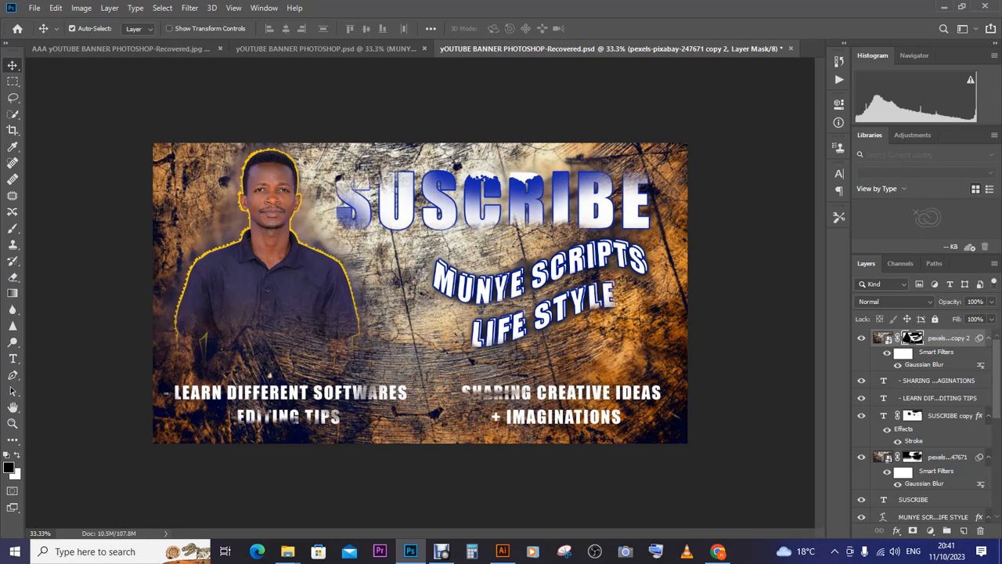
Move both MUNYE SCRIPTS LIFE STYLE text layers together straight across, toward the banner's right edge.
{"action": "scroll", "coordinate": [923, 423], "scroll_direction": "down", "scroll_amount": 6}
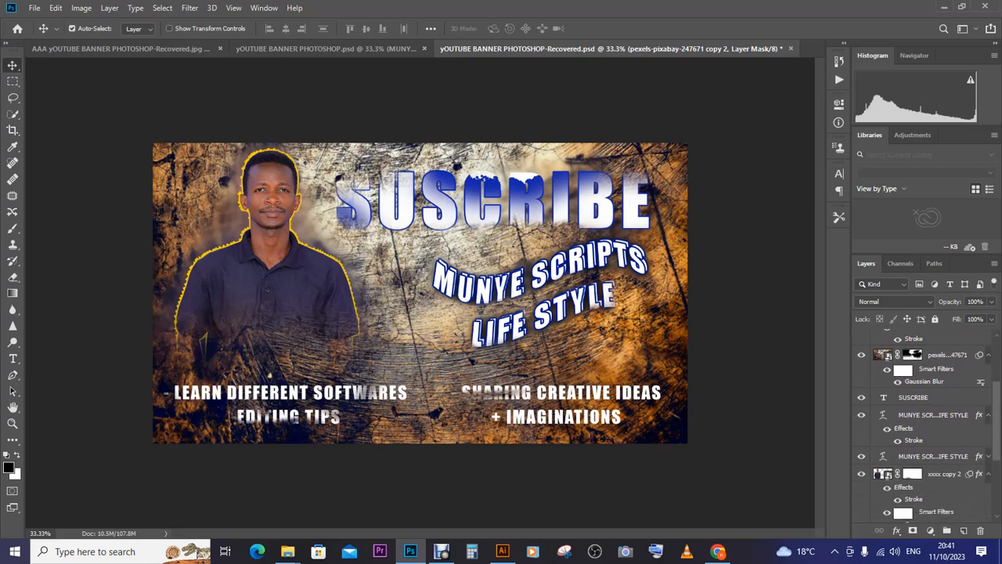
{"action": "scroll", "coordinate": [924, 423], "scroll_direction": "down", "scroll_amount": 1}
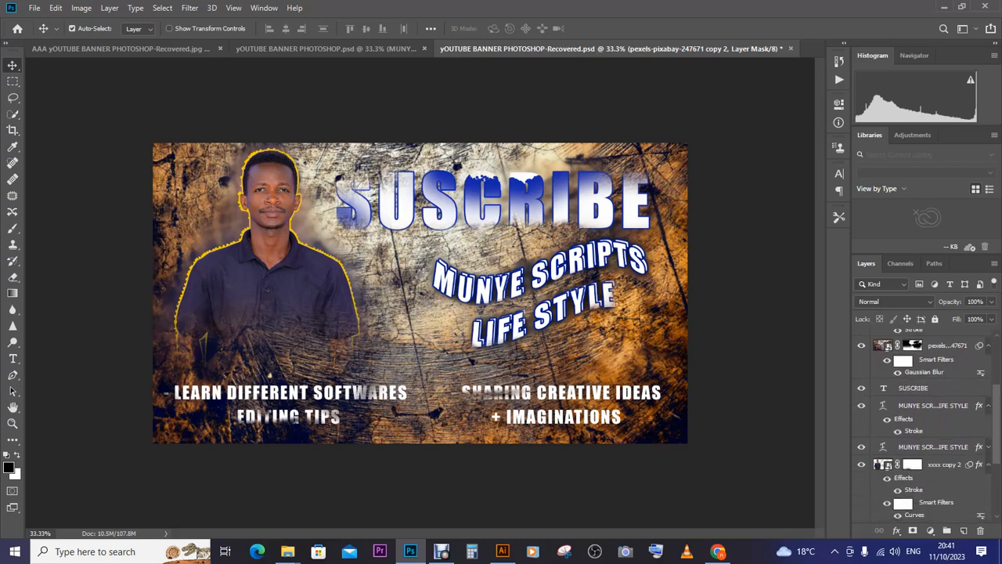
{"action": "left_click", "coordinate": [932, 405]}
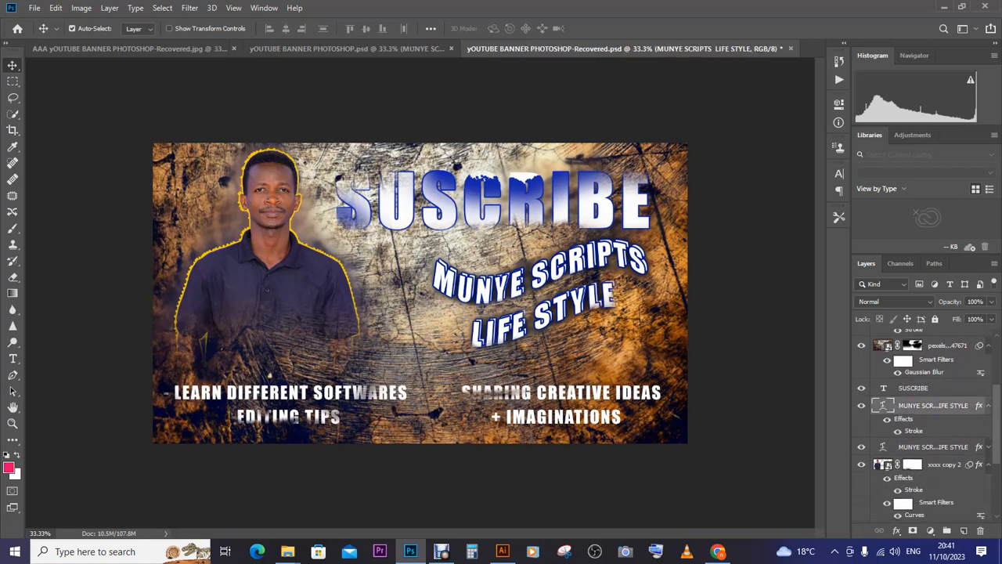
{"action": "left_click", "coordinate": [932, 447], "text": "shift"}
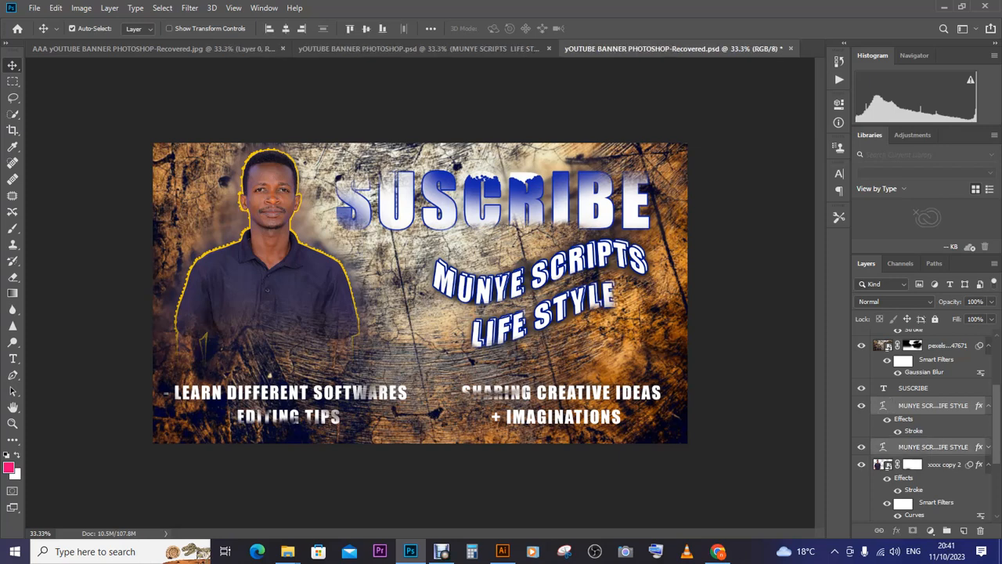
{"action": "left_click_drag", "start_coordinate": [591, 246], "coordinate": [617, 246]}
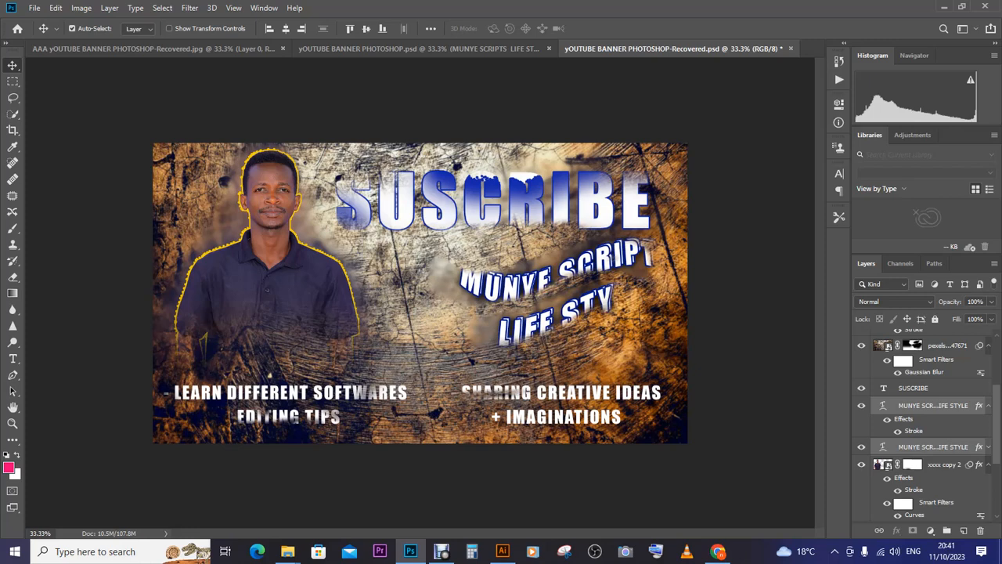
Select the mask of the pexels-pixabay-247671 layer for painting and set the brush size to 133 px.
{"action": "left_click", "coordinate": [912, 345]}
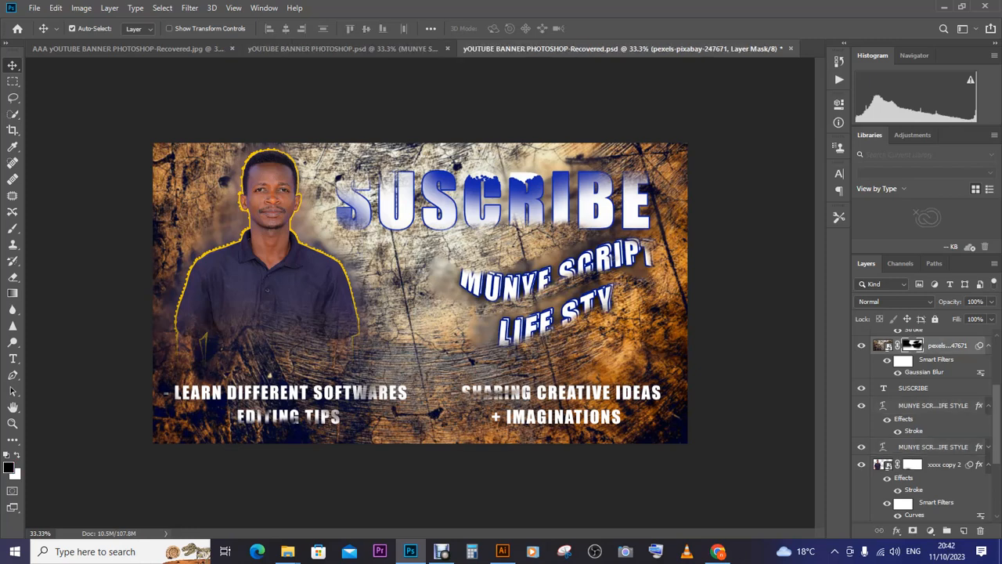
{"action": "key", "text": "b"}
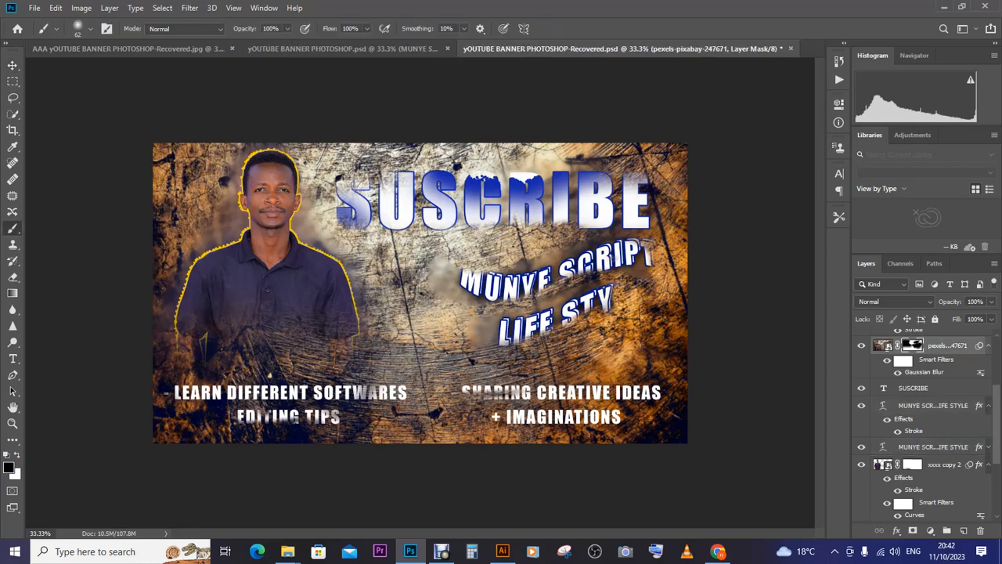
{"action": "right_click", "coordinate": [633, 255]}
{"action": "left_click_drag", "start_coordinate": [718, 287], "coordinate": [741, 287]}
{"action": "key", "text": "Return"}
Paint white on the mask over the end of the word SCRIPTS, and paint that area back with black.
{"action": "key", "text": "x"}
{"action": "mouse_move", "coordinate": [636, 263]}
{"action": "left_mouse_down"}
{"action": "mouse_move", "coordinate": [607, 269]}
{"action": "mouse_move", "coordinate": [647, 245]}
{"action": "left_mouse_up"}
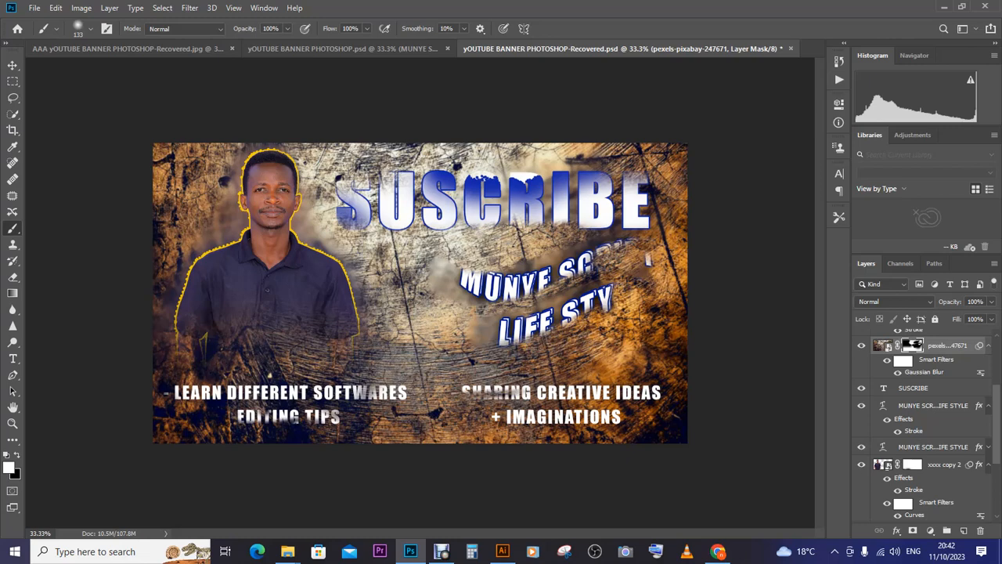
{"action": "key", "text": "x"}
{"action": "left_click_drag", "start_coordinate": [619, 257], "coordinate": [636, 254]}
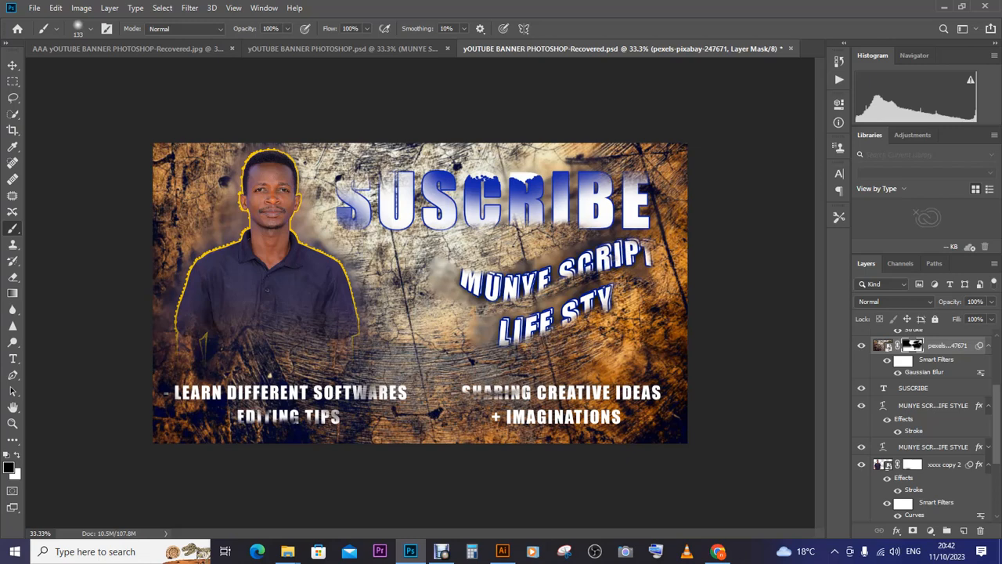
Paint black on the mask of the pexels-pixabay-247671 copy 2 layer to uncover the cut-off ends of SCRIPTS and STYLE.
{"action": "scroll", "coordinate": [923, 423], "scroll_direction": "up", "scroll_amount": 3}
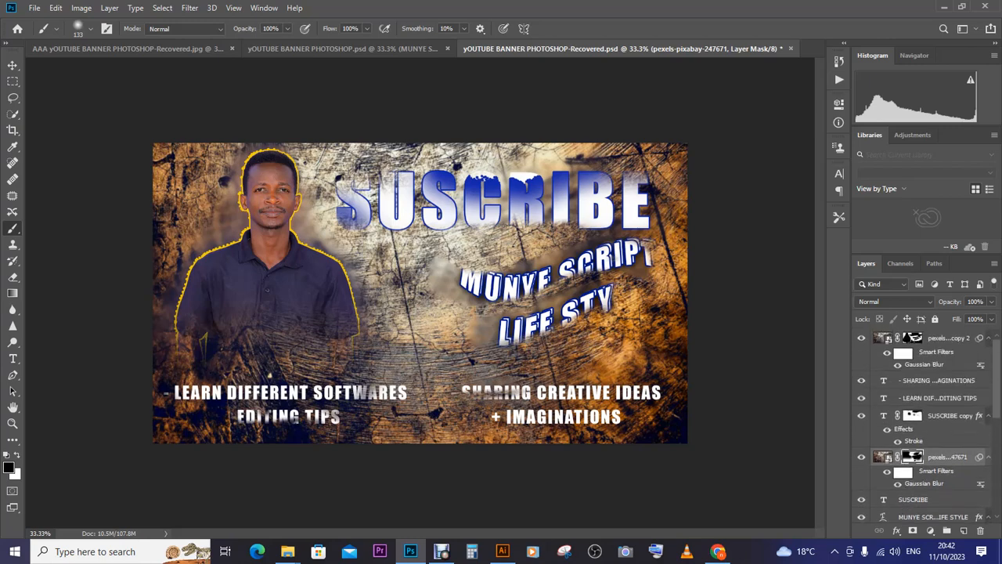
{"action": "left_click", "coordinate": [948, 338]}
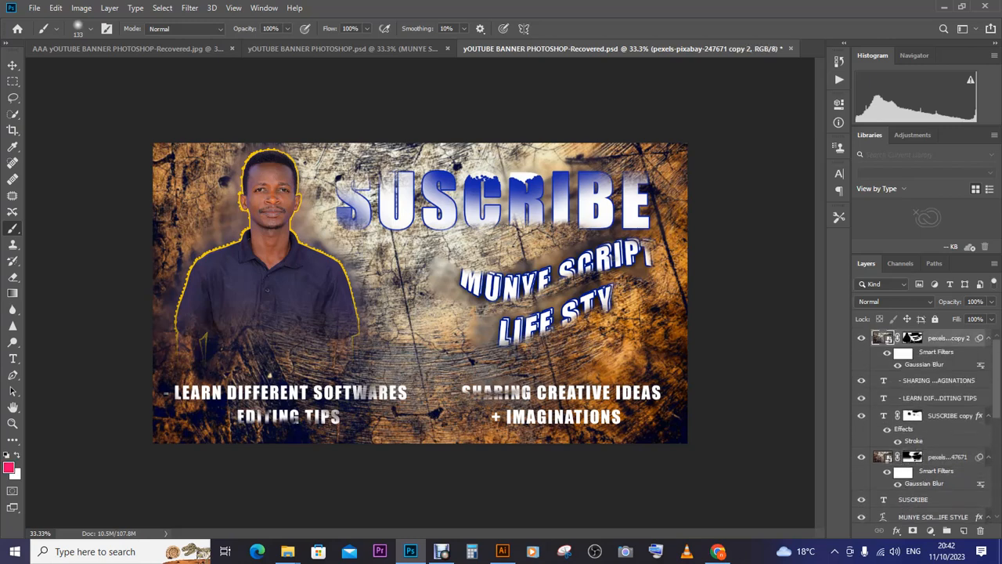
{"action": "left_click", "coordinate": [912, 338]}
{"action": "mouse_move", "coordinate": [630, 241]}
{"action": "left_mouse_down"}
{"action": "mouse_move", "coordinate": [661, 249]}
{"action": "mouse_move", "coordinate": [661, 266]}
{"action": "mouse_move", "coordinate": [665, 250]}
{"action": "mouse_move", "coordinate": [672, 270]}
{"action": "left_mouse_up"}
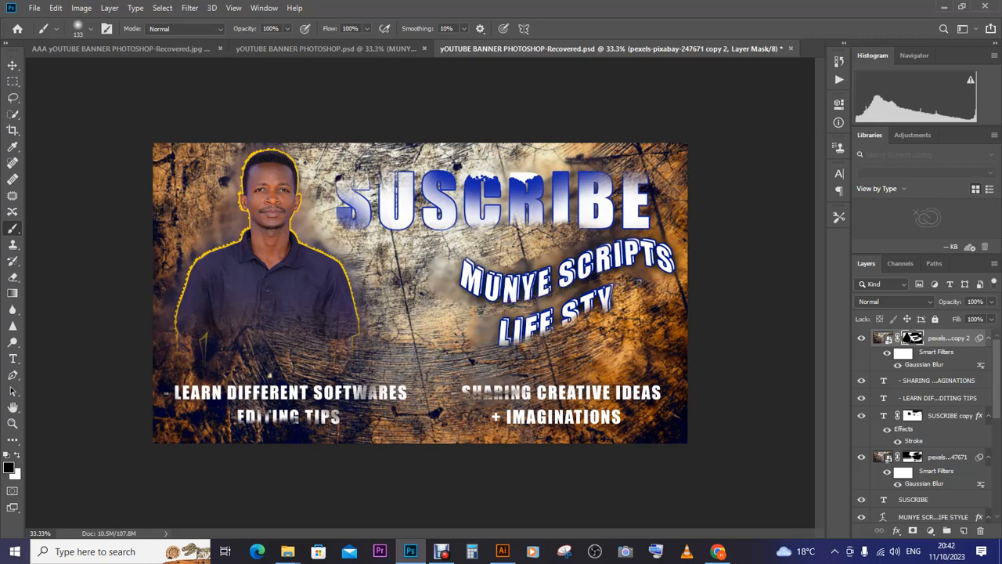
{"action": "mouse_move", "coordinate": [631, 290]}
{"action": "left_mouse_down"}
{"action": "mouse_move", "coordinate": [590, 306]}
{"action": "mouse_move", "coordinate": [636, 300]}
{"action": "mouse_move", "coordinate": [554, 325]}
{"action": "left_mouse_up"}
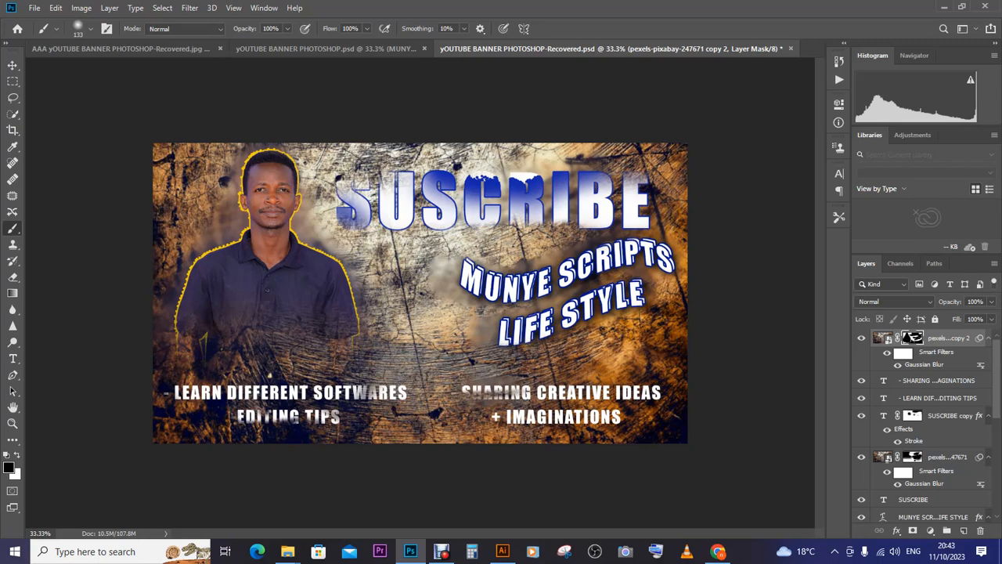
Paint the wood texture back around the MUNYE SCRIPTS LIFE STYLE text with the brush at 78 px, and uncover the letter M again.
{"action": "key", "text": "x"}
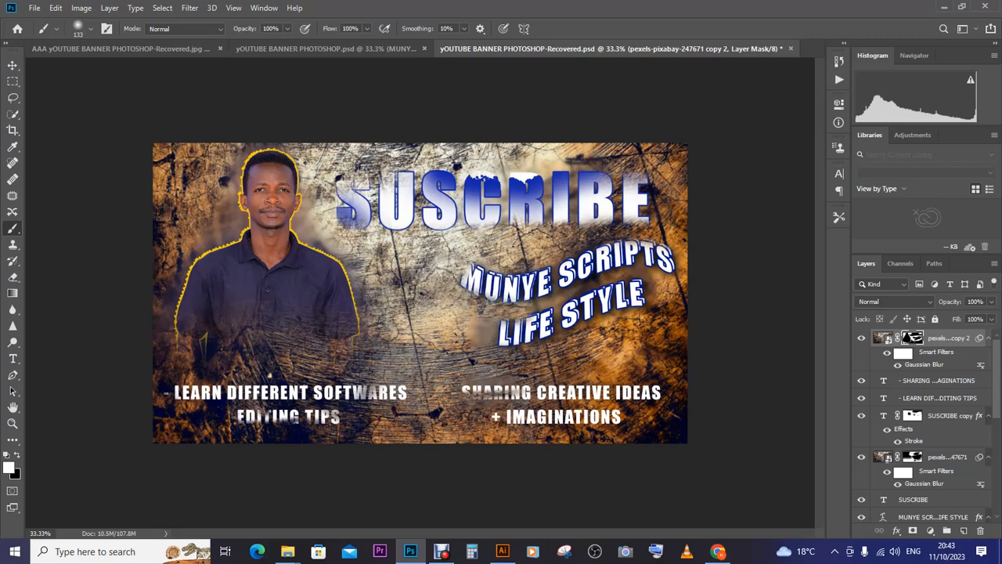
{"action": "right_click", "coordinate": [430, 308]}
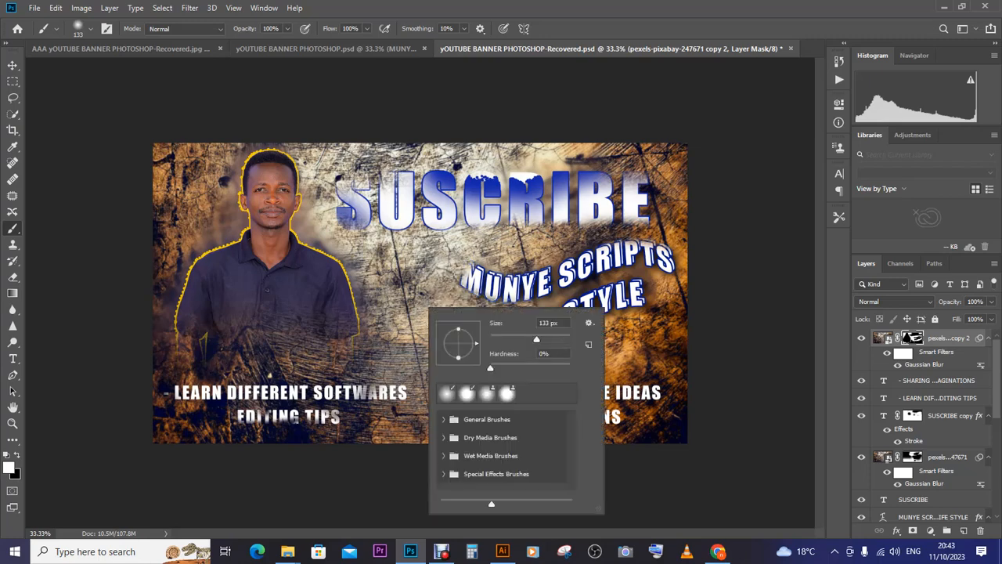
{"action": "key", "text": "Return"}
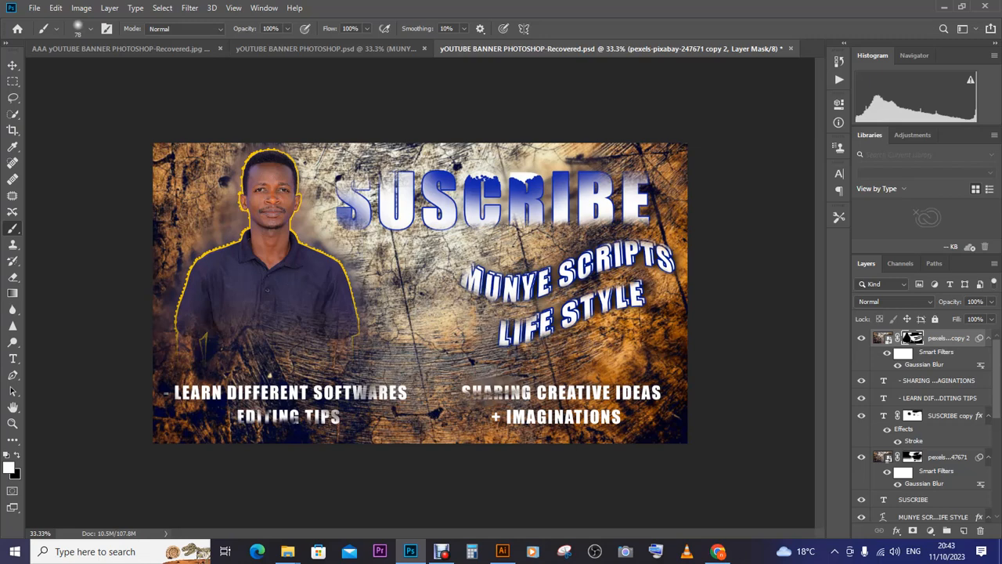
{"action": "key", "text": "x"}
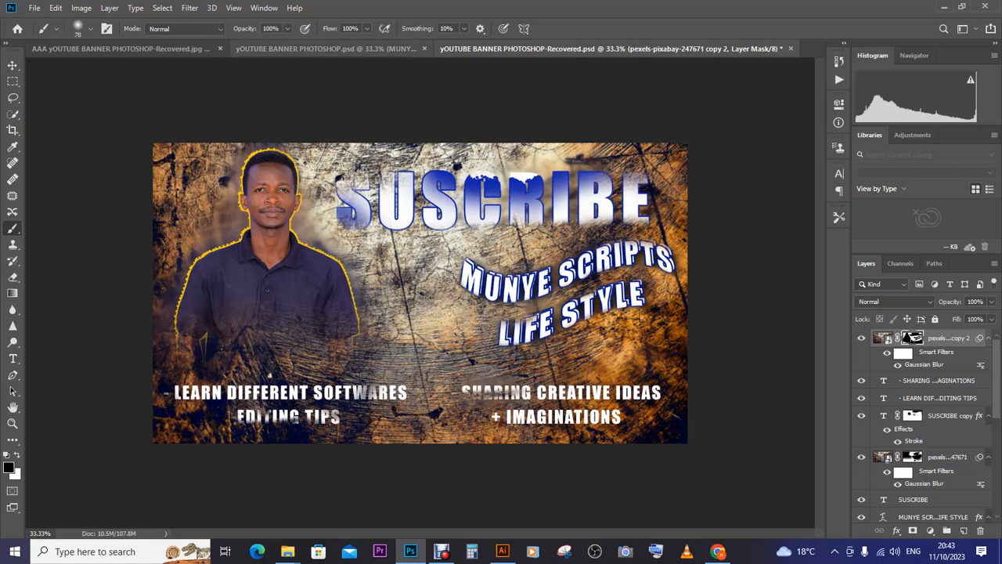
Close the yOUTUBE BANNER PHOTOSHOP.psd document and the recovered JPG document without saving, keeping only the recovered PSD open.
{"action": "left_click", "coordinate": [327, 49]}
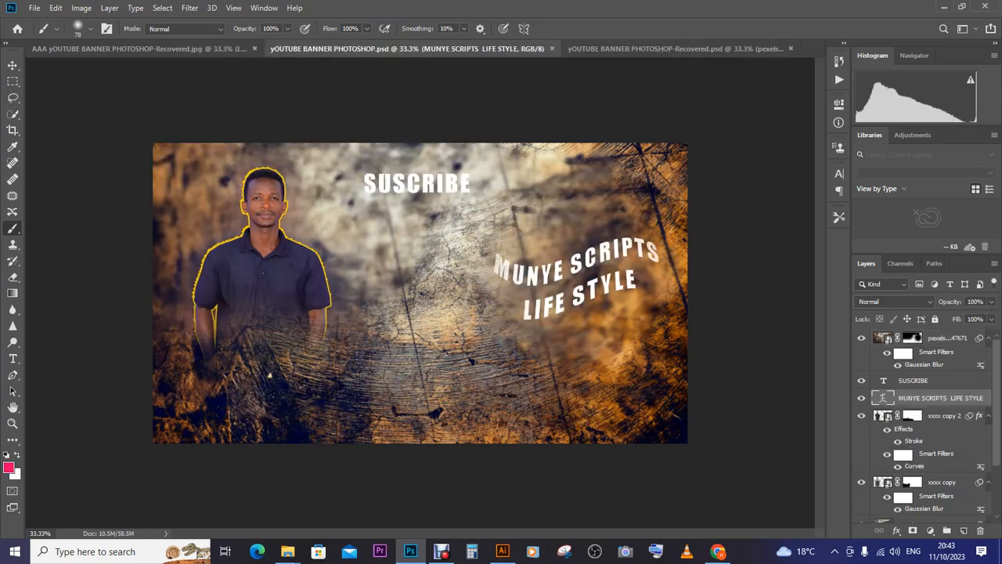
{"action": "left_click", "coordinate": [552, 49]}
{"action": "left_click", "coordinate": [173, 49]}
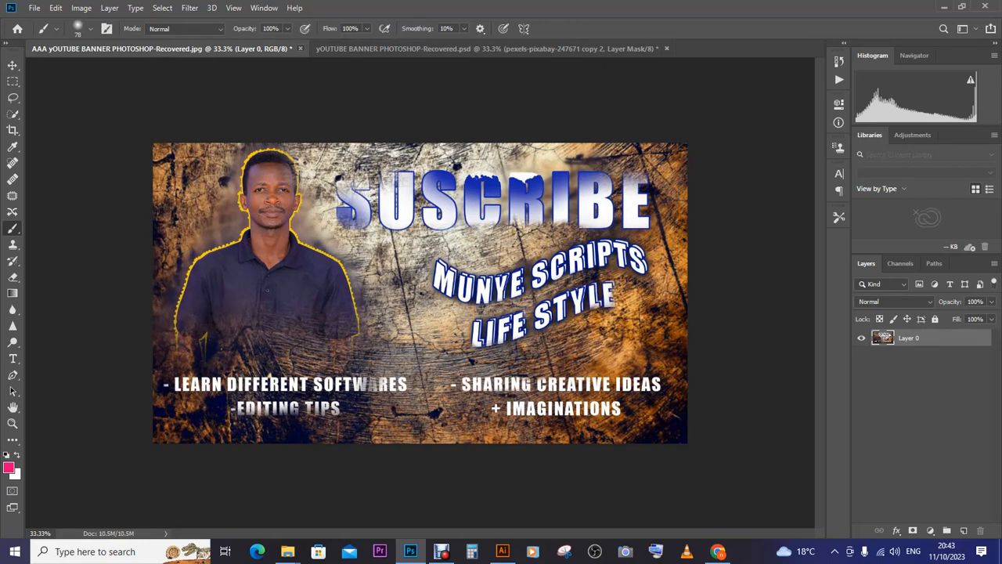
{"action": "left_click", "coordinate": [301, 49]}
{"action": "left_click", "coordinate": [495, 218]}
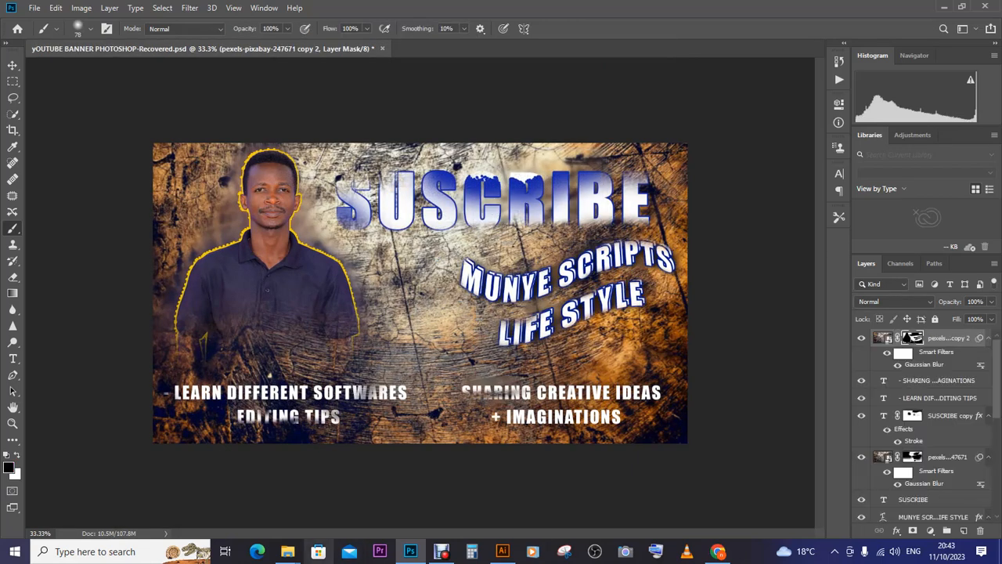
Place the IMAGE YO 3 picture from the Desktop folder into the banner, enlarged to about 269% width, across the man's lower body.
{"action": "mouse_move", "coordinate": [287, 551]}
{"action": "left_click", "coordinate": [356, 493]}
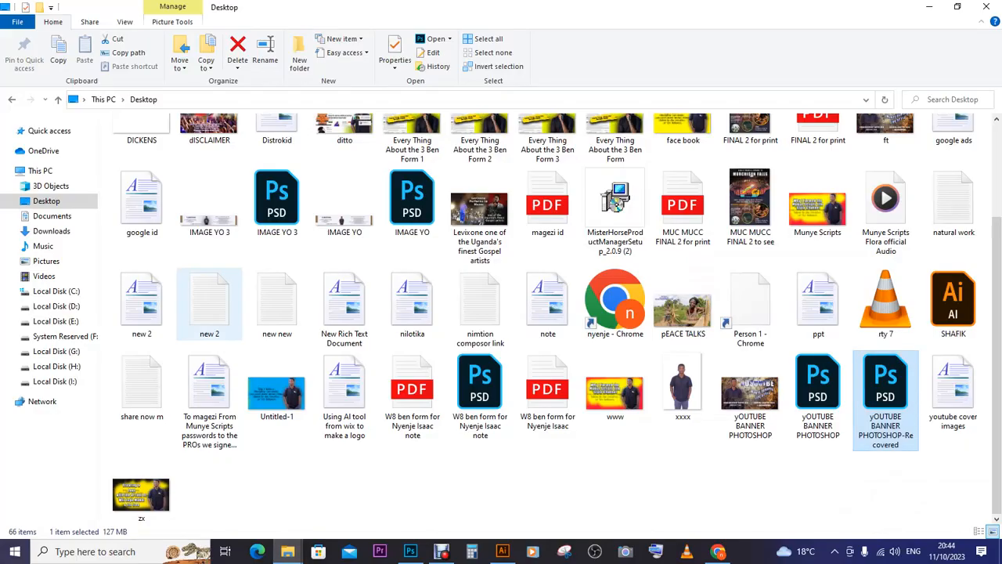
{"action": "left_click", "coordinate": [209, 205]}
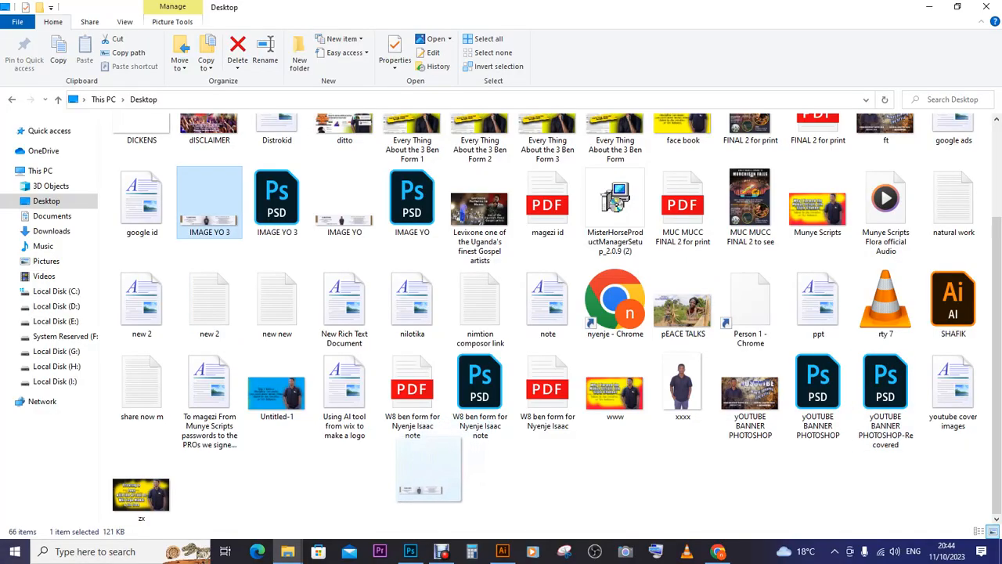
{"action": "left_click", "coordinate": [410, 551]}
{"action": "left_click_drag", "start_coordinate": [410, 486], "coordinate": [418, 313]}
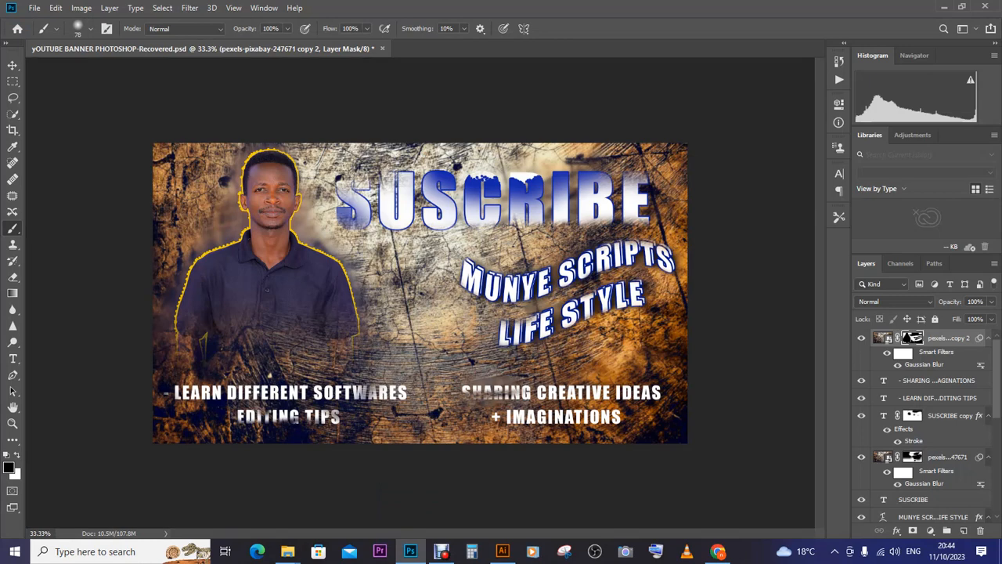
{"action": "left_click_drag", "start_coordinate": [483, 304], "coordinate": [701, 339]}
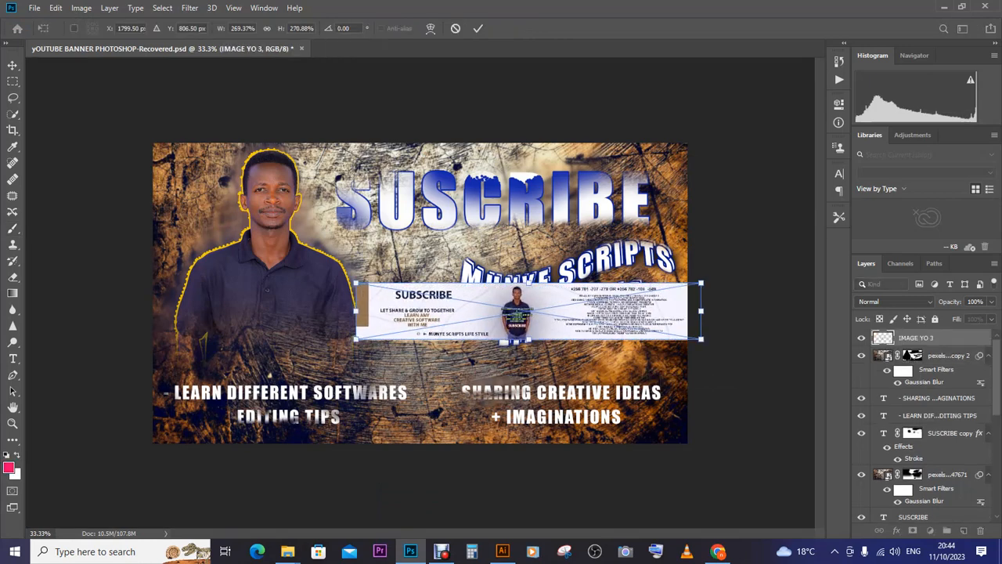
{"action": "left_click_drag", "start_coordinate": [630, 307], "coordinate": [434, 295]}
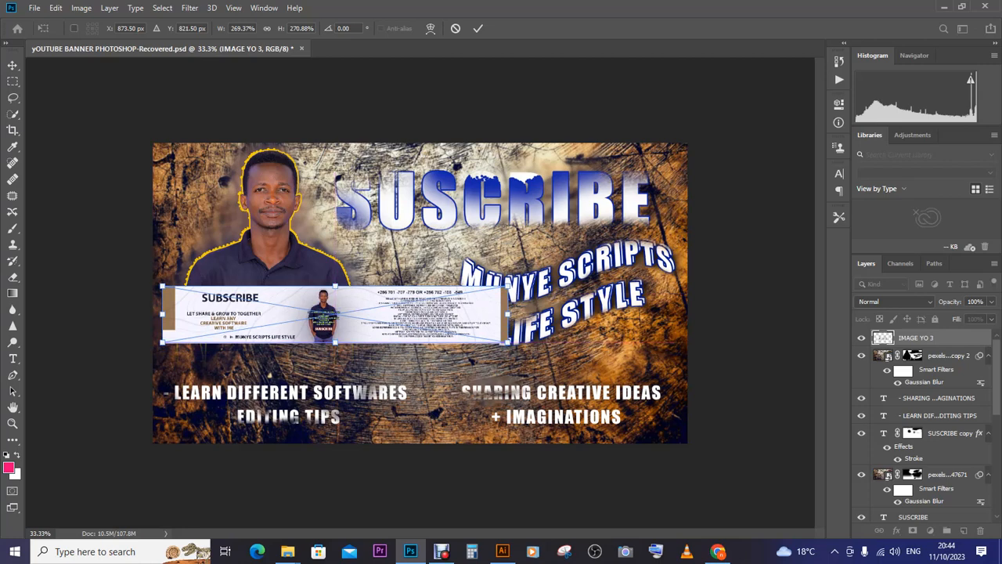
{"action": "key", "text": "b"}
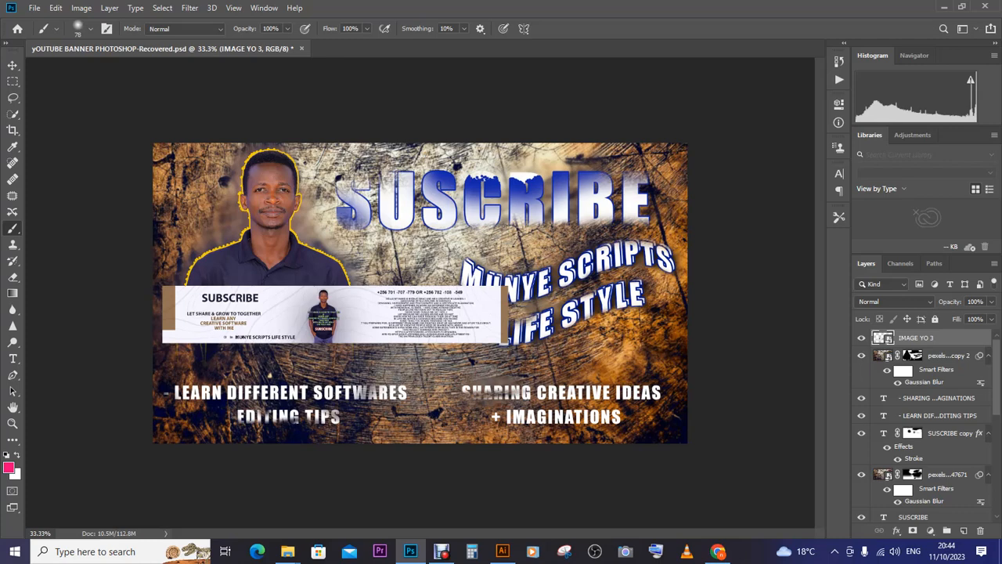
Move the IMAGE YO 3 strip sideways until it aligns with the banner's left edge.
{"action": "key", "text": "v"}
{"action": "left_click_drag", "start_coordinate": [299, 318], "coordinate": [290, 318]}
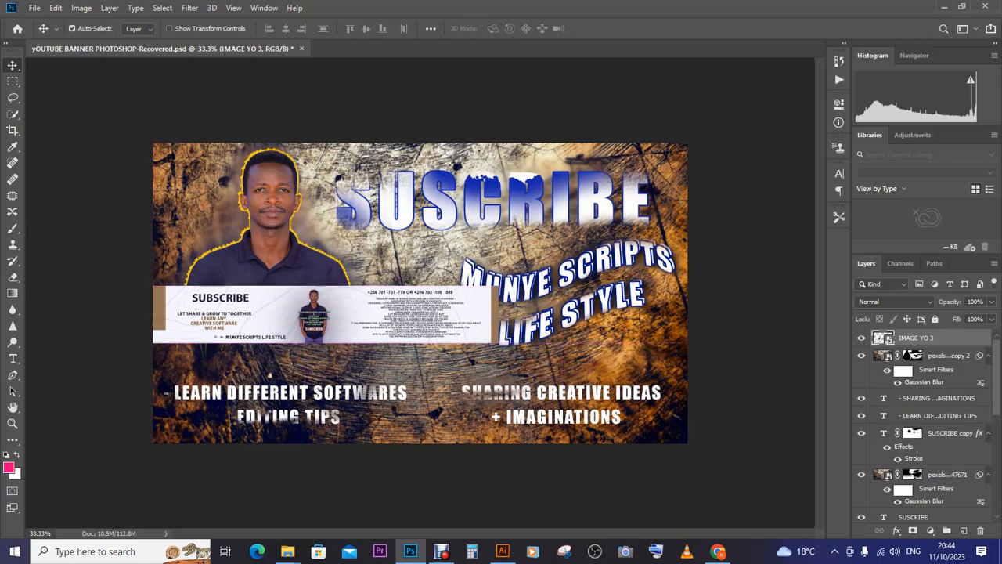
{"action": "mouse_move", "coordinate": [358, 292]}
{"action": "left_mouse_down"}
{"action": "mouse_move", "coordinate": [369, 291]}
{"action": "mouse_move", "coordinate": [360, 291]}
{"action": "left_mouse_up"}
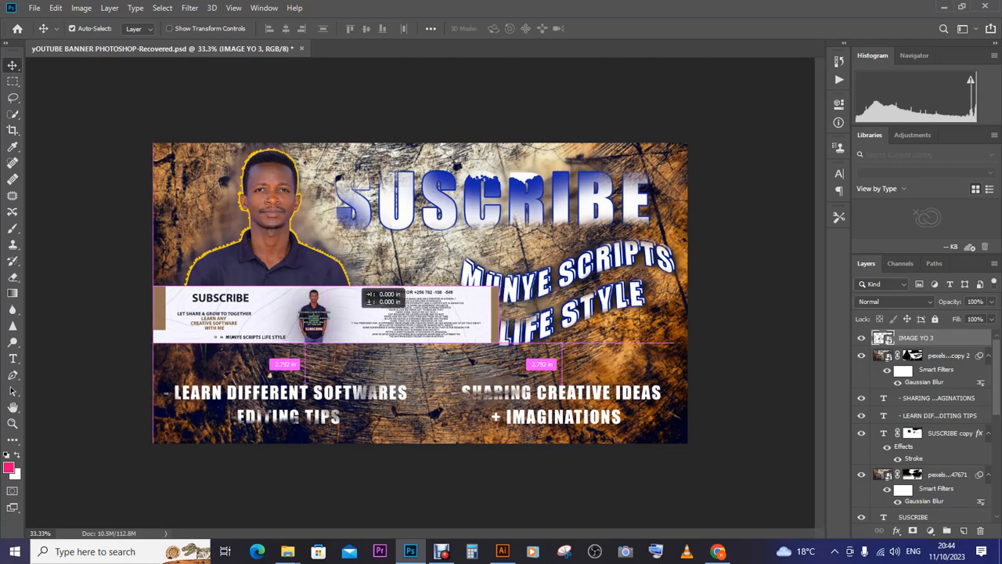
{"action": "left_click_drag", "start_coordinate": [360, 291], "coordinate": [360, 291]}
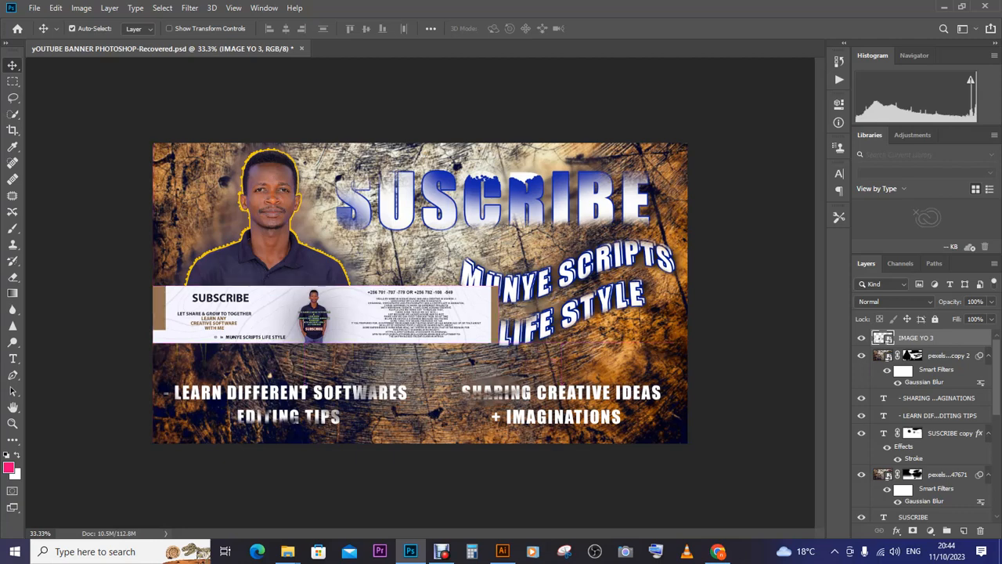
{"action": "key", "text": "ctrl"}
{"action": "key", "text": "ctrl+t"}
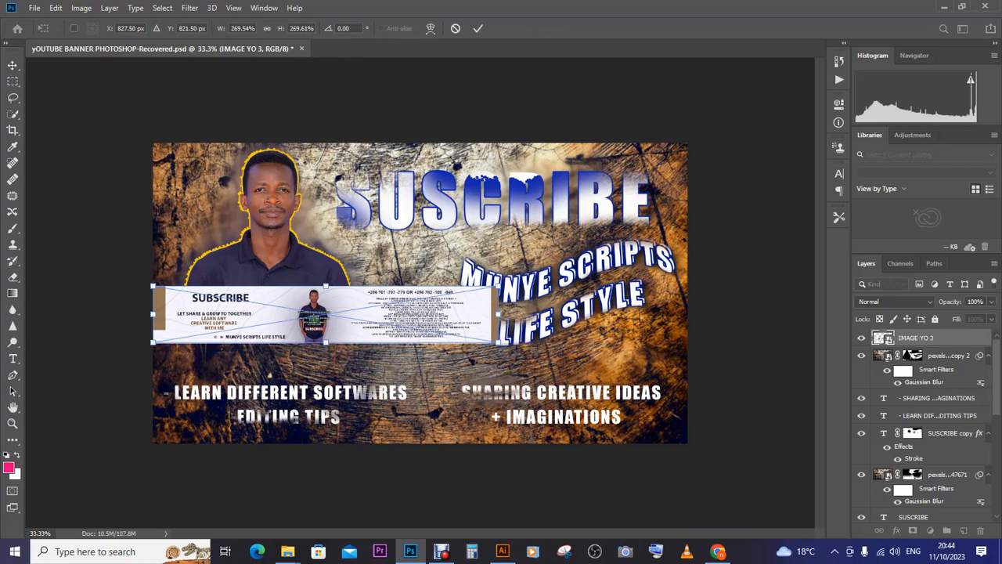
{"action": "left_click_drag", "start_coordinate": [498, 314], "coordinate": [457, 314]}
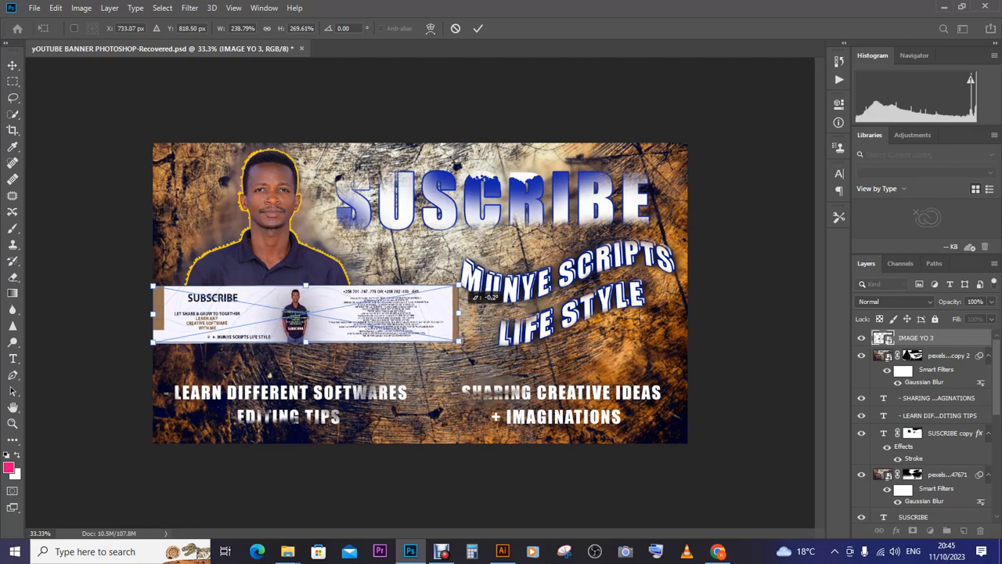
{"action": "left_click_drag", "start_coordinate": [474, 297], "coordinate": [465, 296]}
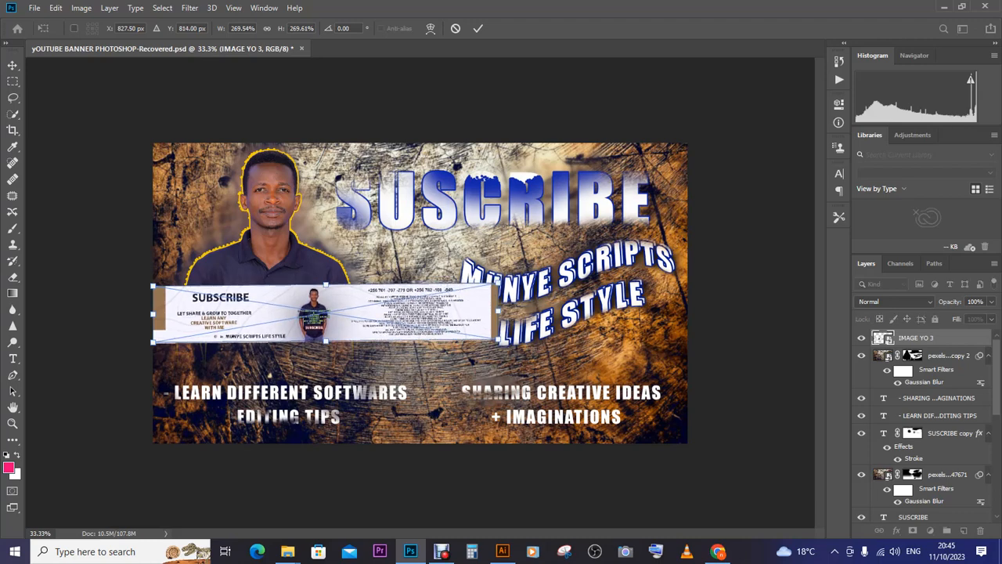
{"action": "key", "text": "ctrl+z"}
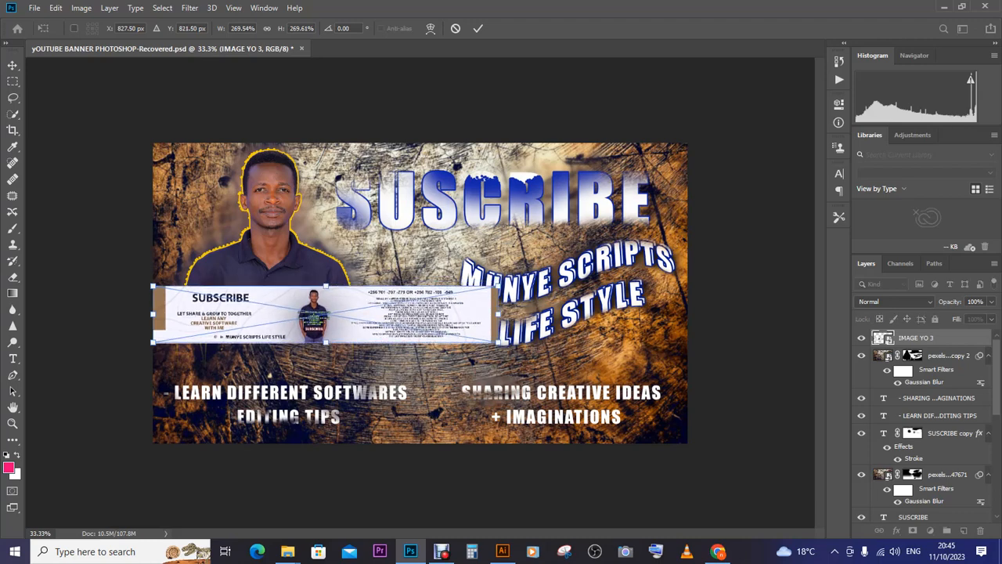
{"action": "key", "text": "Return"}
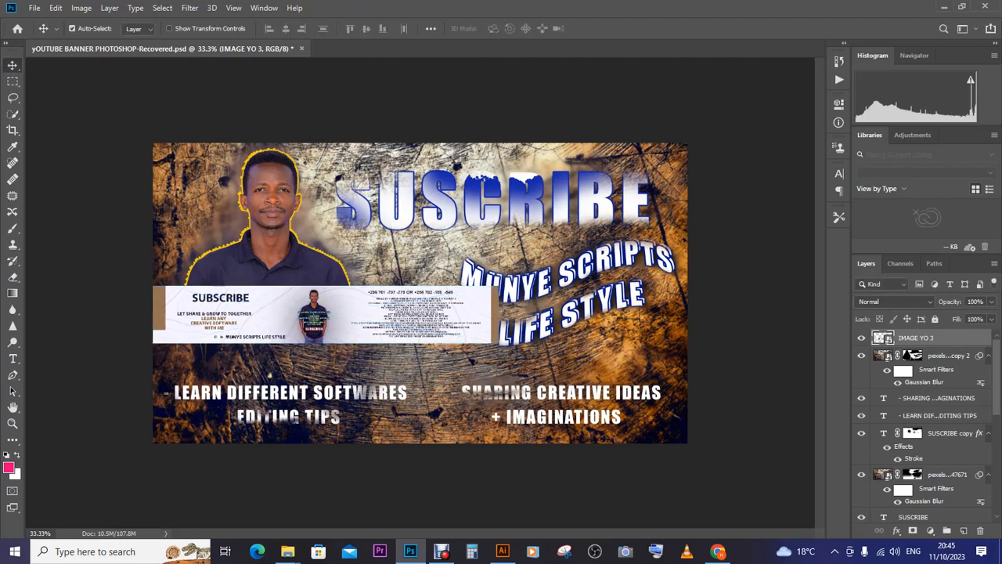
Show the rulers and add horizontal guides along the upper and lower edges of the IMAGE YO 3 strip.
{"action": "key", "text": "ctrl+r"}
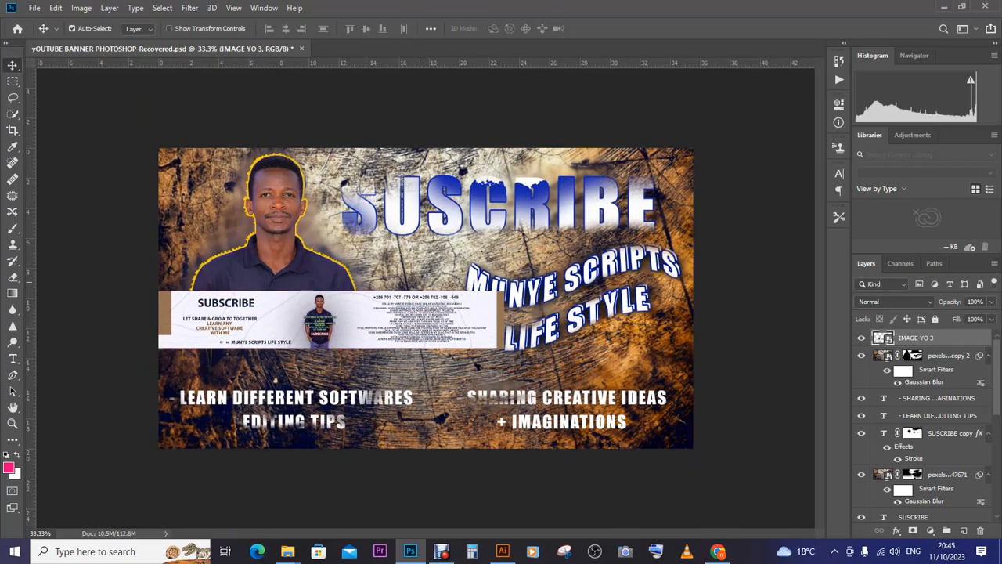
{"action": "left_click_drag", "start_coordinate": [407, 63], "coordinate": [404, 290]}
{"action": "left_click_drag", "start_coordinate": [386, 63], "coordinate": [394, 348]}
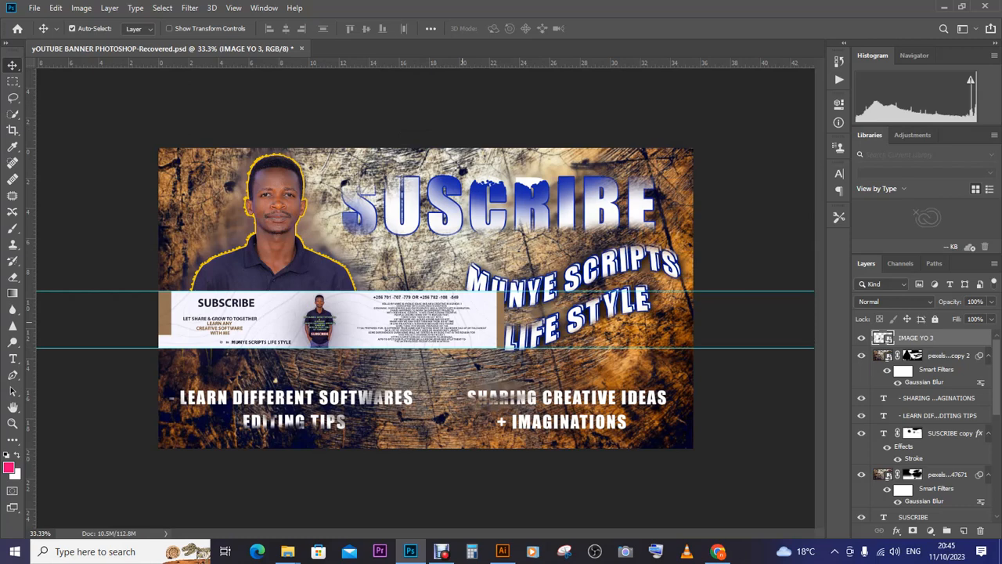
Shorten the IMAGE YO 3 strip to about 239.78% width and 263.73% height so it ends before the MUNYE SCRIPTS text, and deselect it.
{"action": "key", "text": "ctrl+t"}
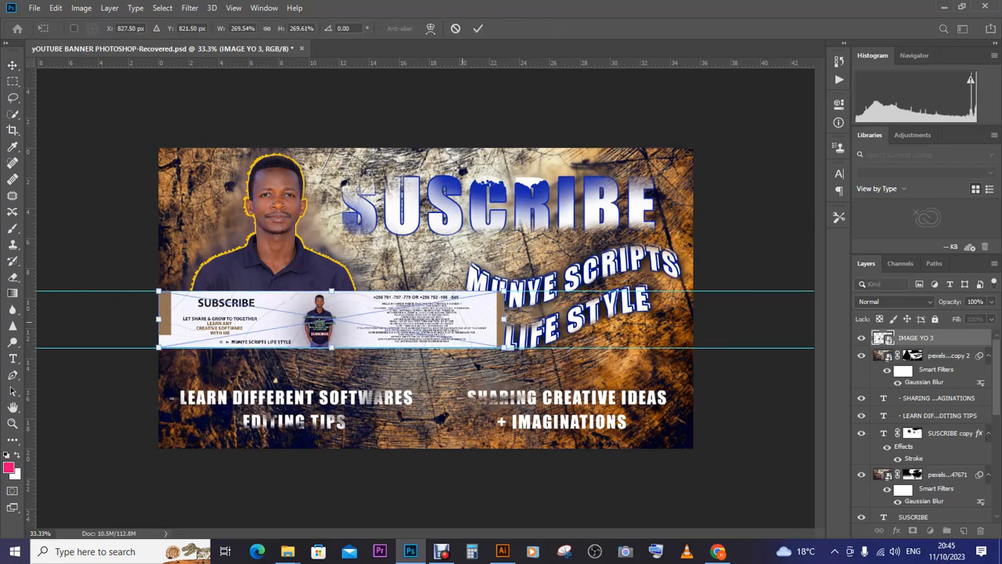
{"action": "left_click_drag", "start_coordinate": [508, 319], "coordinate": [471, 319]}
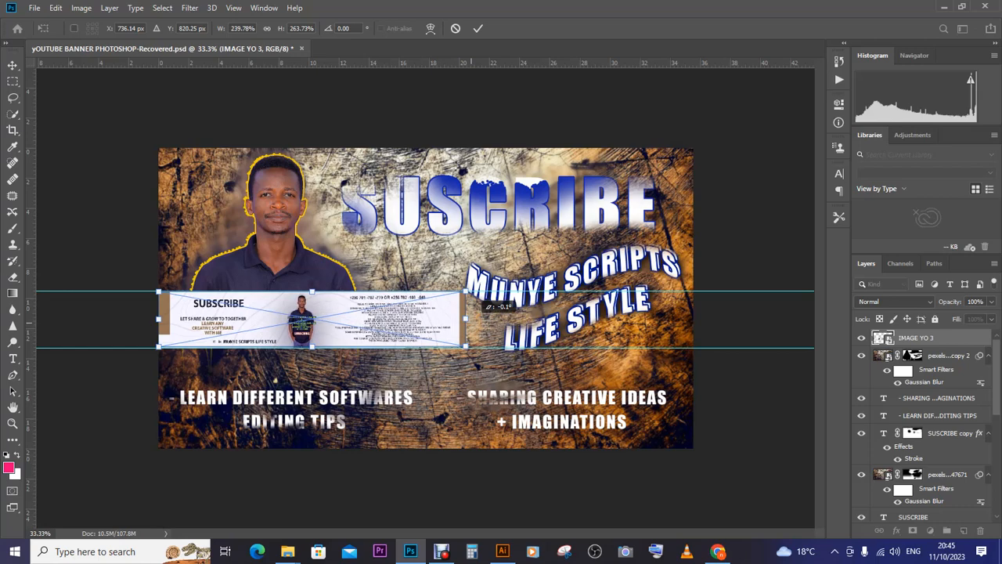
{"action": "left_click_drag", "start_coordinate": [470, 319], "coordinate": [471, 318]}
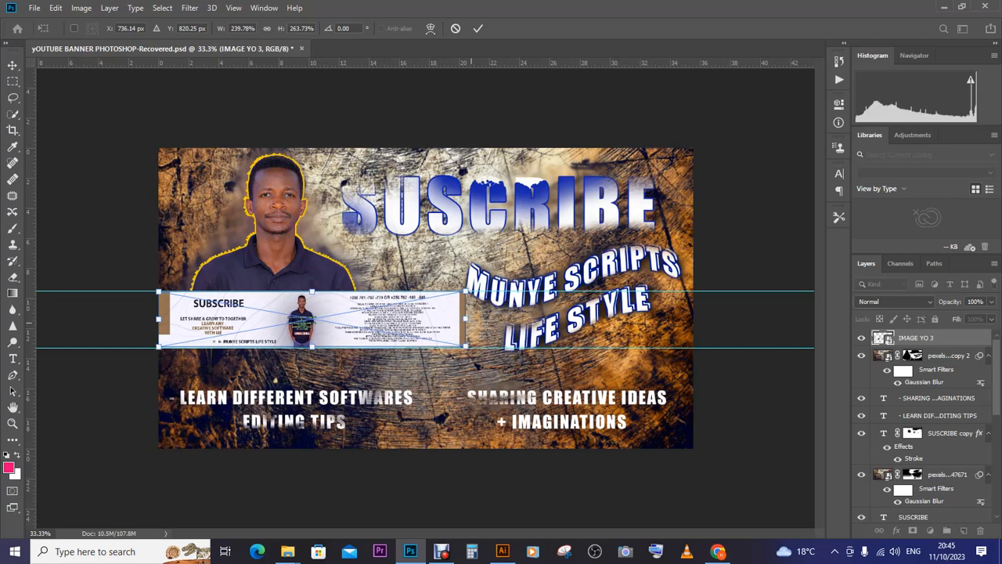
{"action": "key", "text": "Return"}
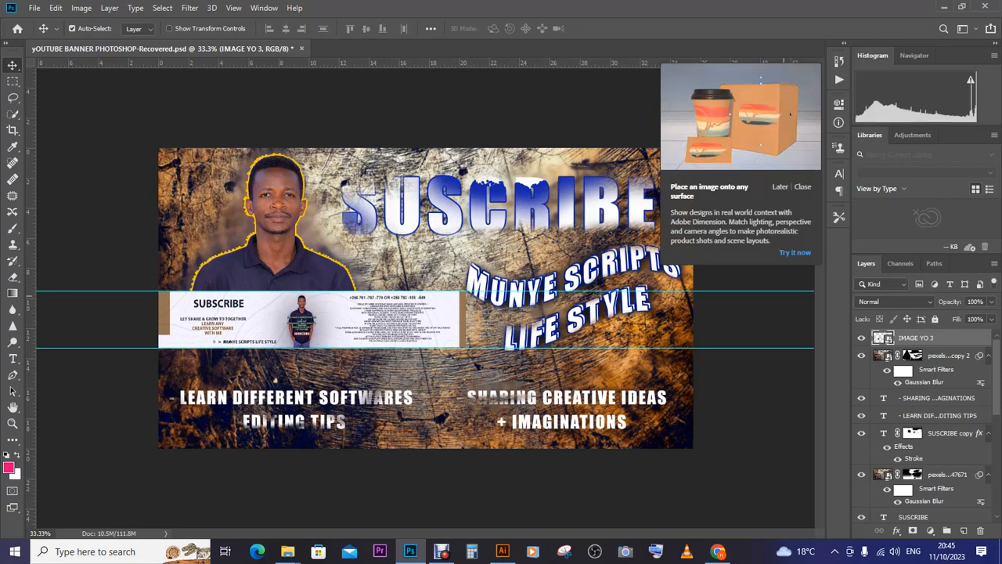
{"action": "left_click", "coordinate": [783, 309]}
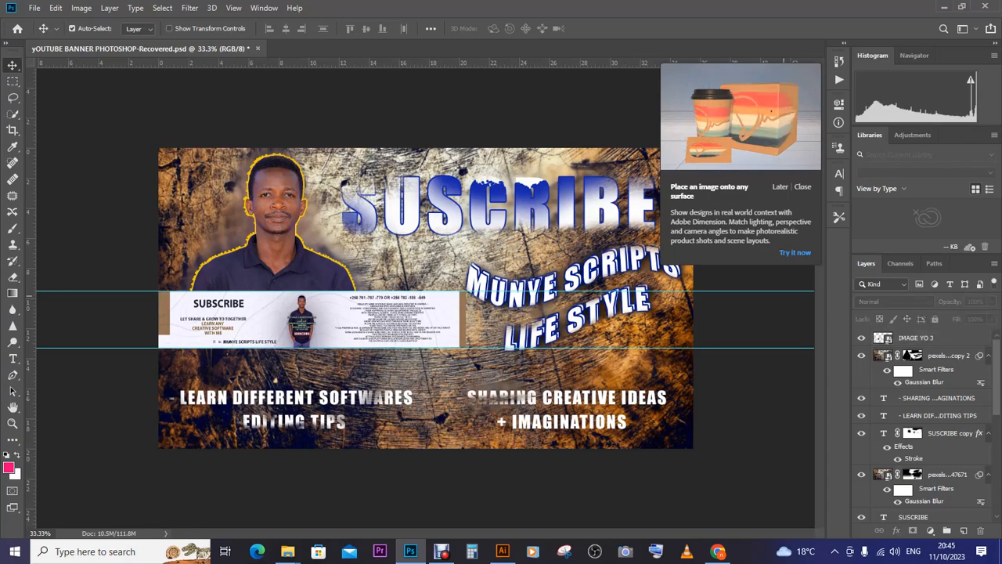
Rasterize the IMAGE YO 3 layer and add a layer mask to it for brush painting.
{"action": "key", "text": "ctrl+plus"}
{"action": "key", "text": "ctrl+plus"}
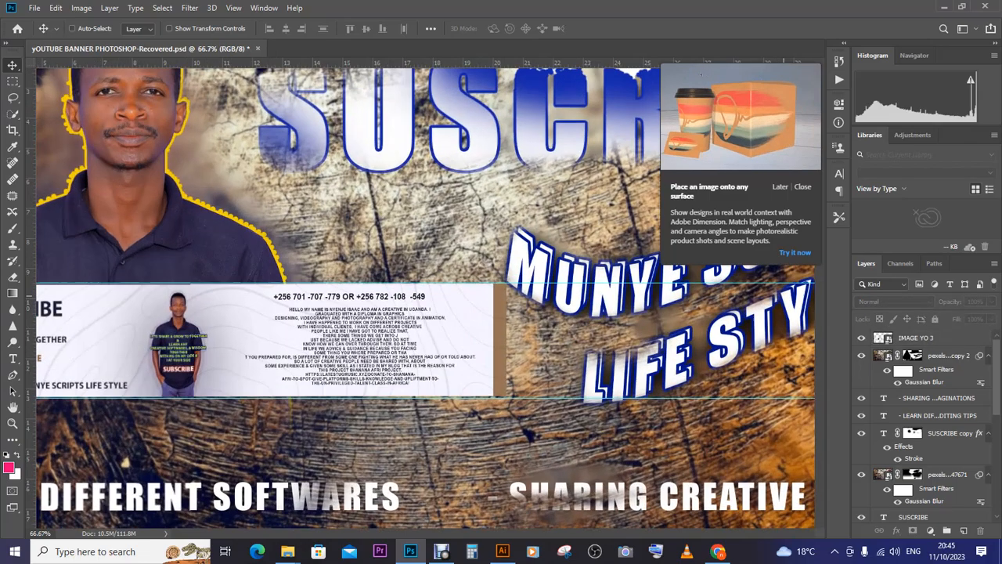
{"action": "key", "text": "ctrl+minus"}
{"action": "key", "text": "ctrl+minus"}
{"action": "key", "text": "ctrl+minus"}
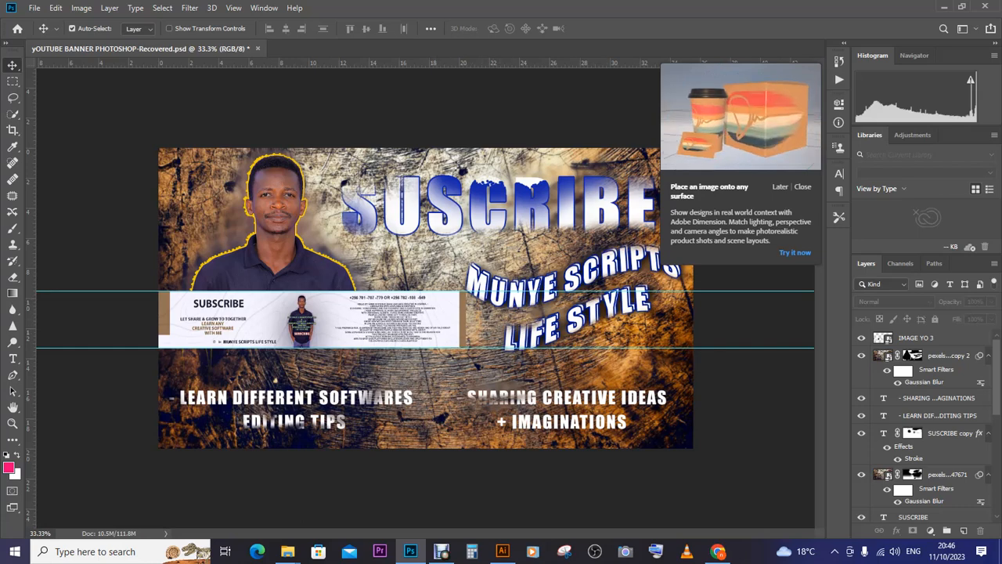
{"action": "right_click", "coordinate": [916, 338]}
{"action": "left_click", "coordinate": [783, 227]}
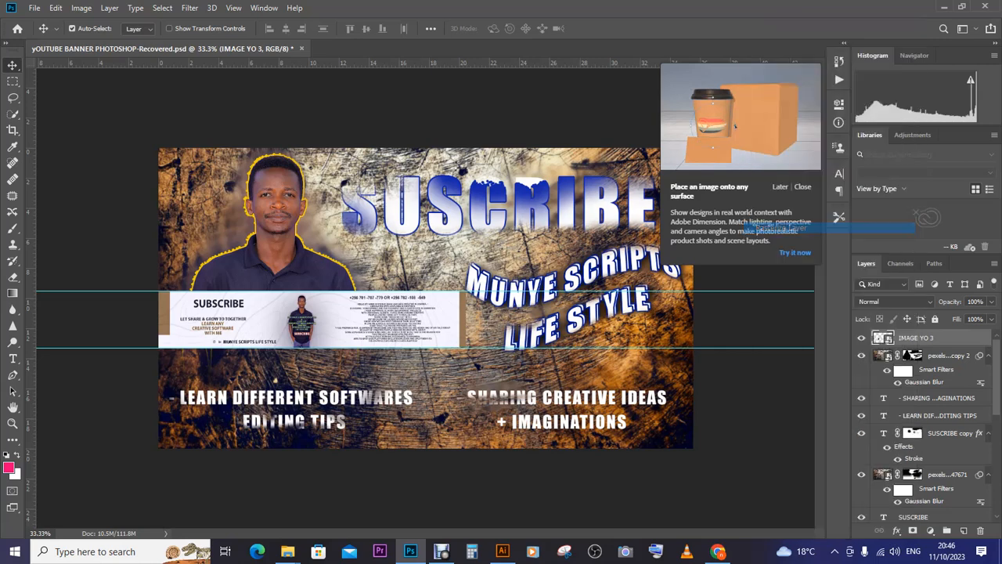
{"action": "left_click", "coordinate": [913, 531]}
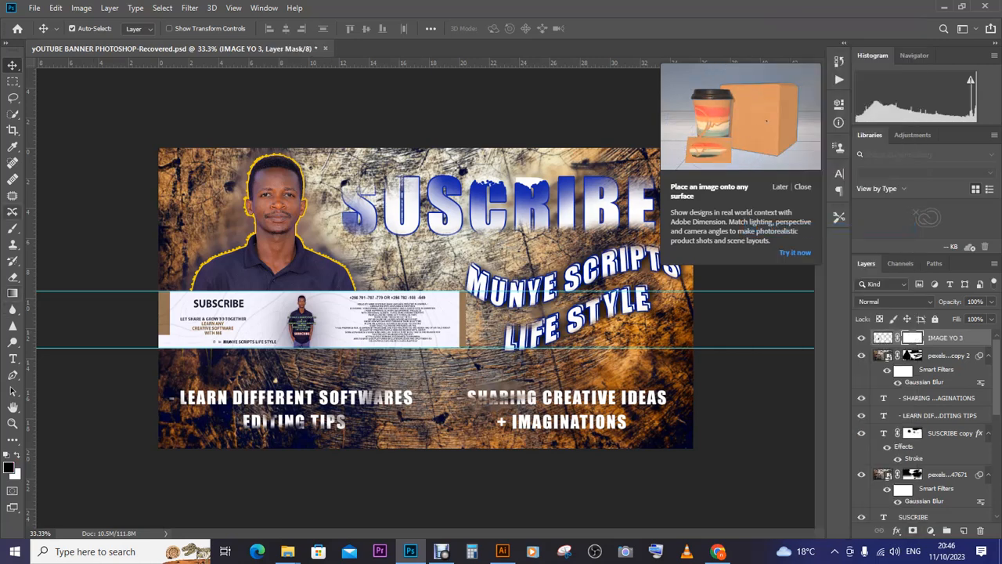
{"action": "key", "text": "b"}
{"action": "right_click", "coordinate": [467, 301]}
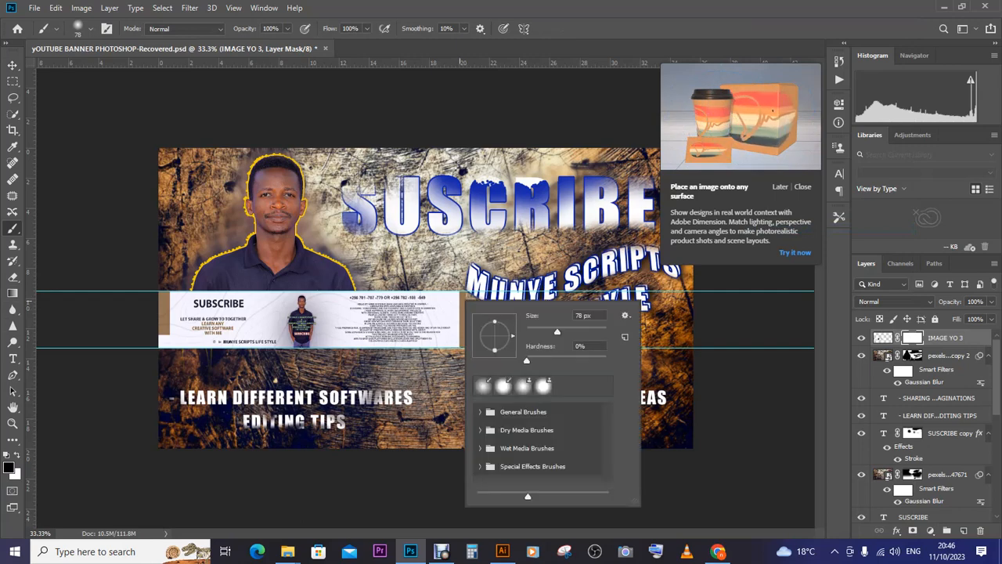
{"action": "left_click_drag", "start_coordinate": [557, 332], "coordinate": [599, 332]}
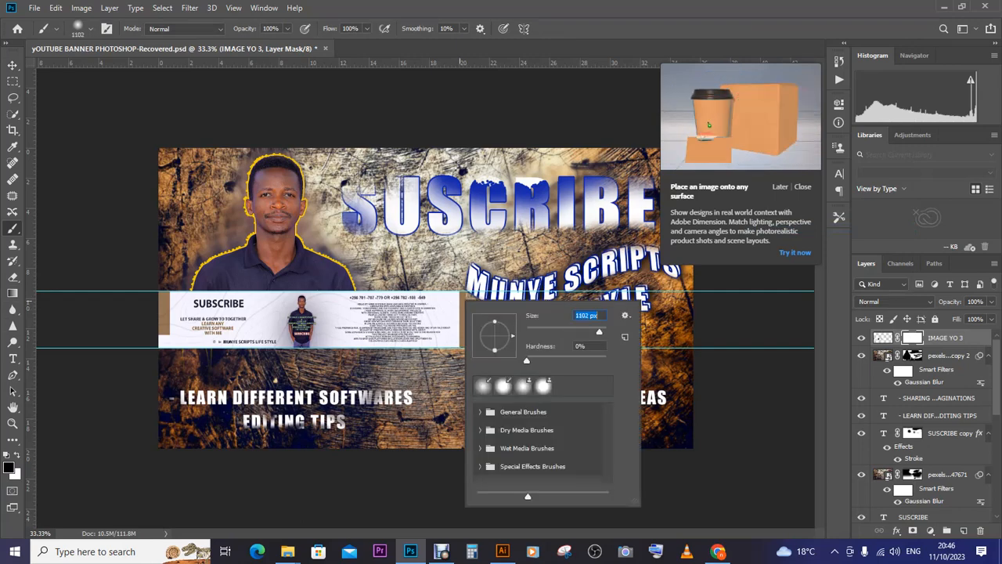
{"action": "left_click", "coordinate": [547, 293]}
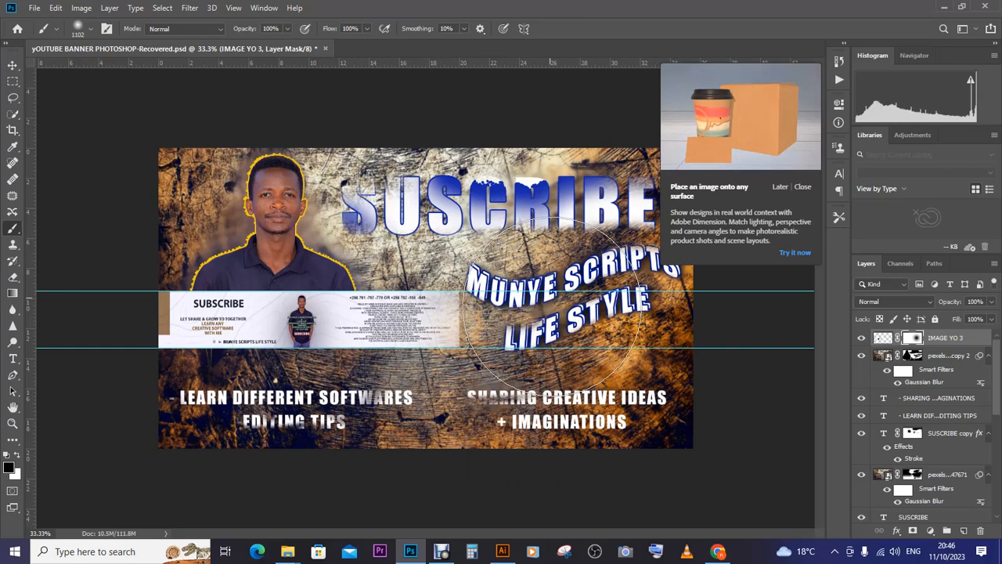
{"action": "key", "text": "ctrl+z"}
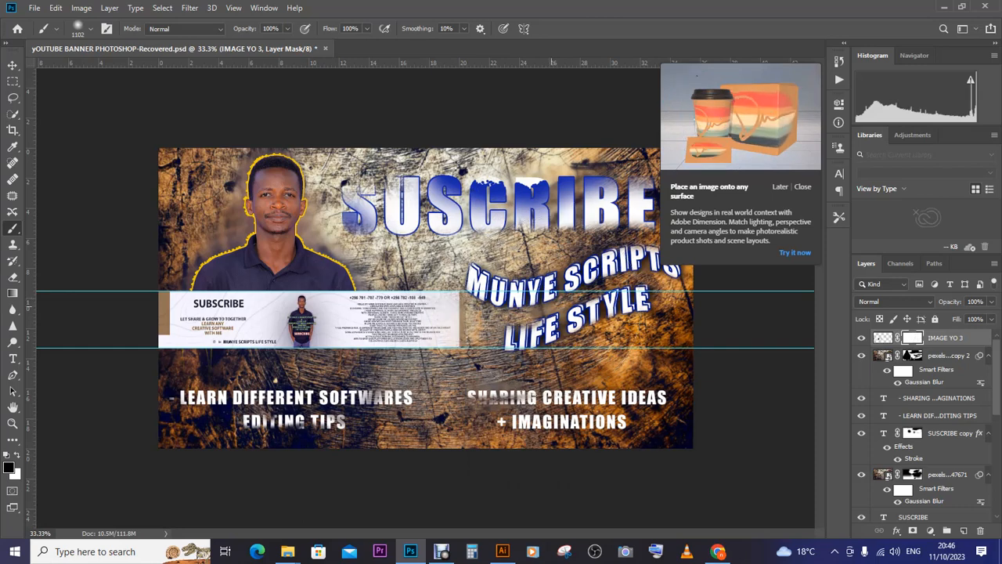
Fade the strip's right end on its mask with a 196 px black brush, and move IMAGE YO 3 below the pexels-pixabay-247671 copy 2 layer.
{"action": "right_click", "coordinate": [474, 306]}
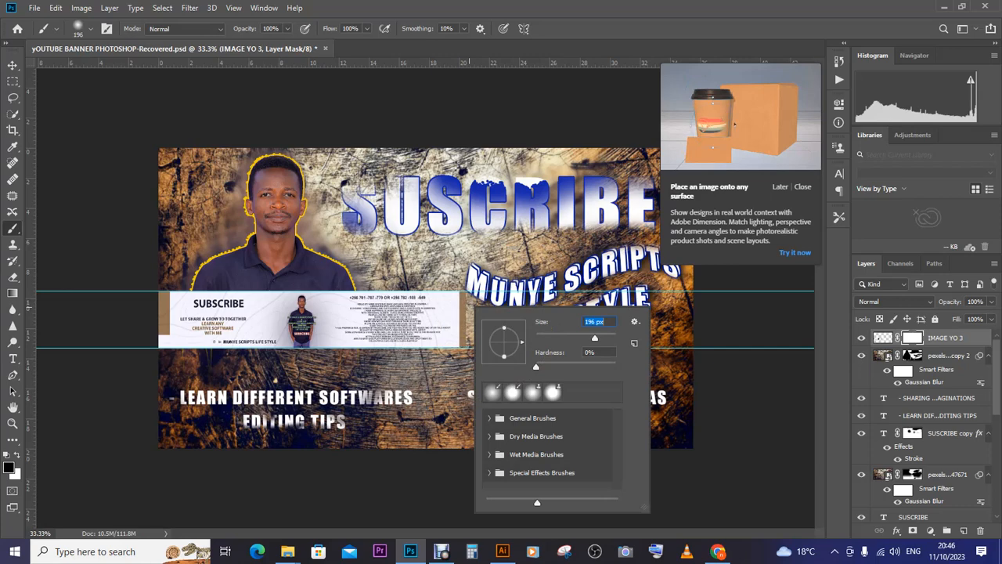
{"action": "left_click", "coordinate": [470, 306]}
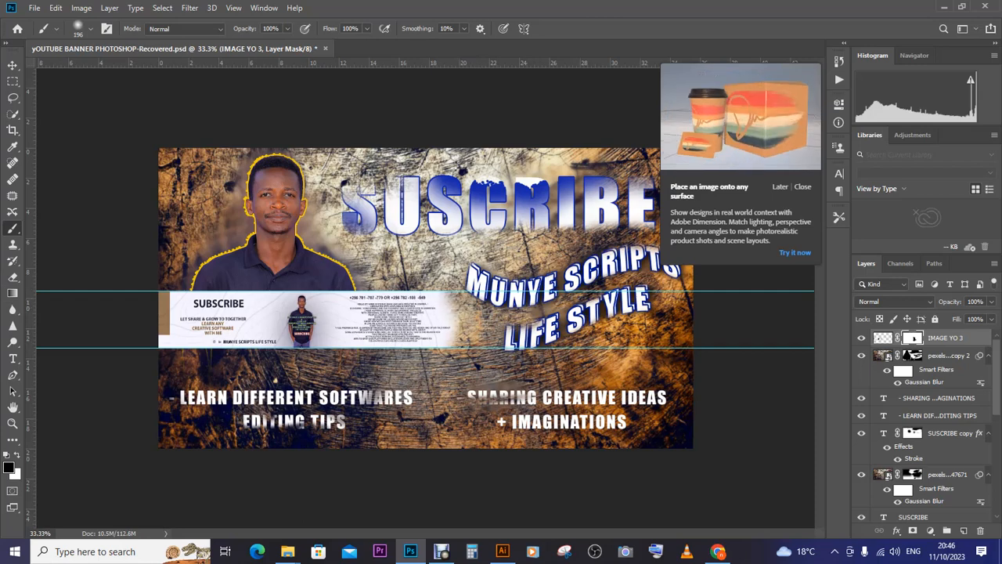
{"action": "left_click_drag", "start_coordinate": [945, 338], "coordinate": [945, 384]}
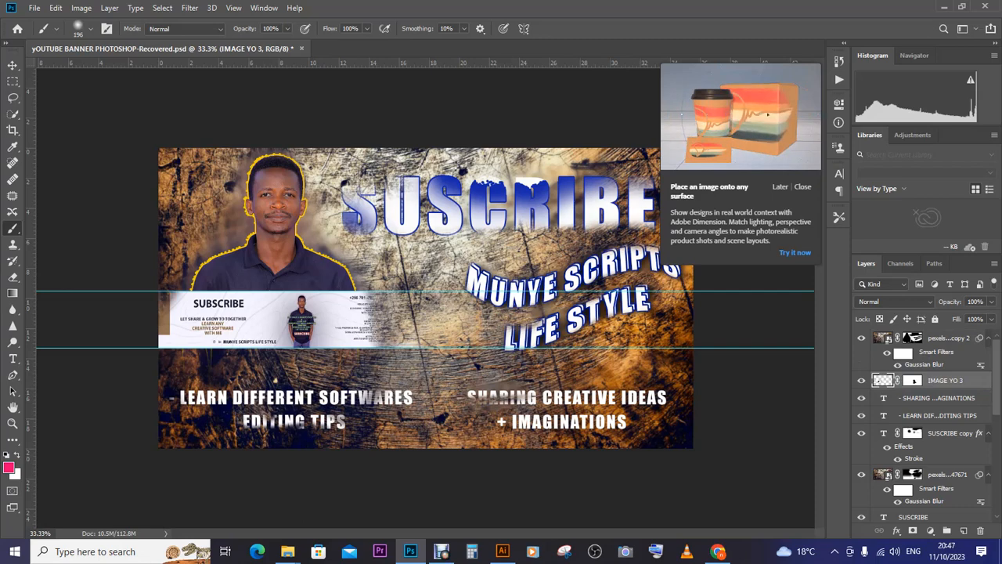
Undo moving IMAGE YO 3 below the pexels-pixabay-247671 copy 2 layer and the last brush strokes on its mask.
{"action": "key", "text": "ctrl+z"}
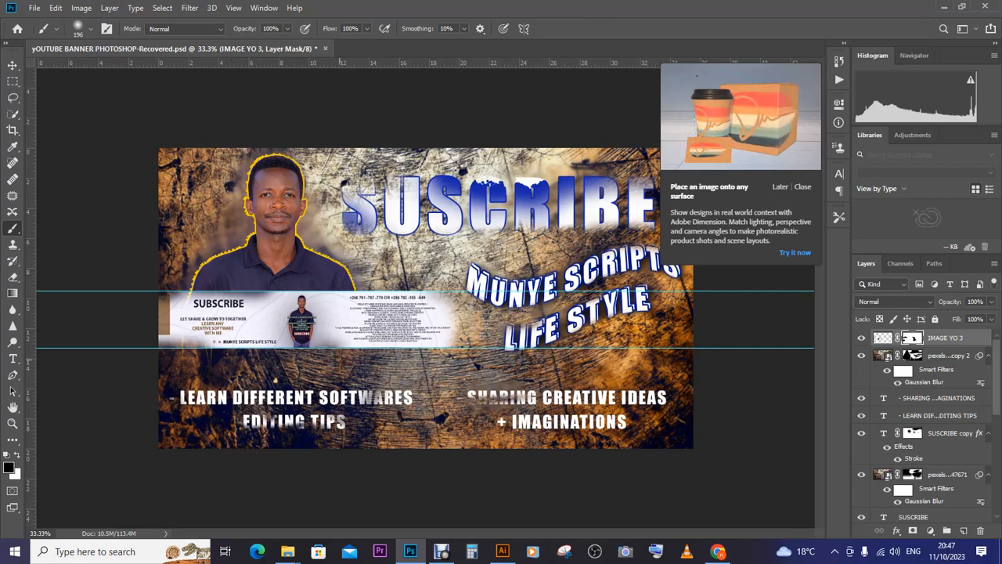
{"action": "key", "text": "v"}
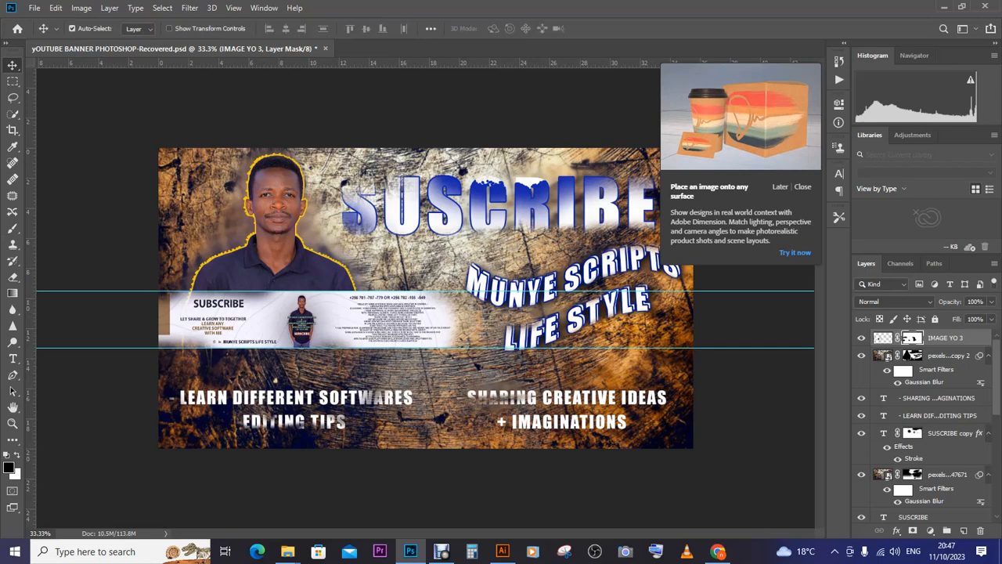
{"action": "key", "text": "ctrl+z"}
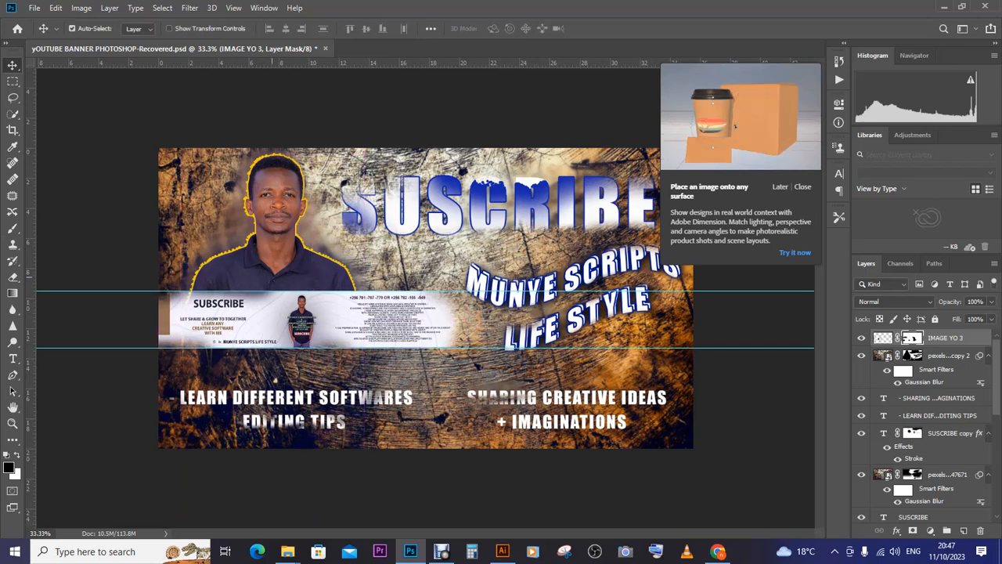
Save the banner to the Desktop as a JPEG named yOUTUBE BANNER PHOTOSHOP 333 with quality 2 (Low).
{"action": "left_click", "coordinate": [34, 7]}
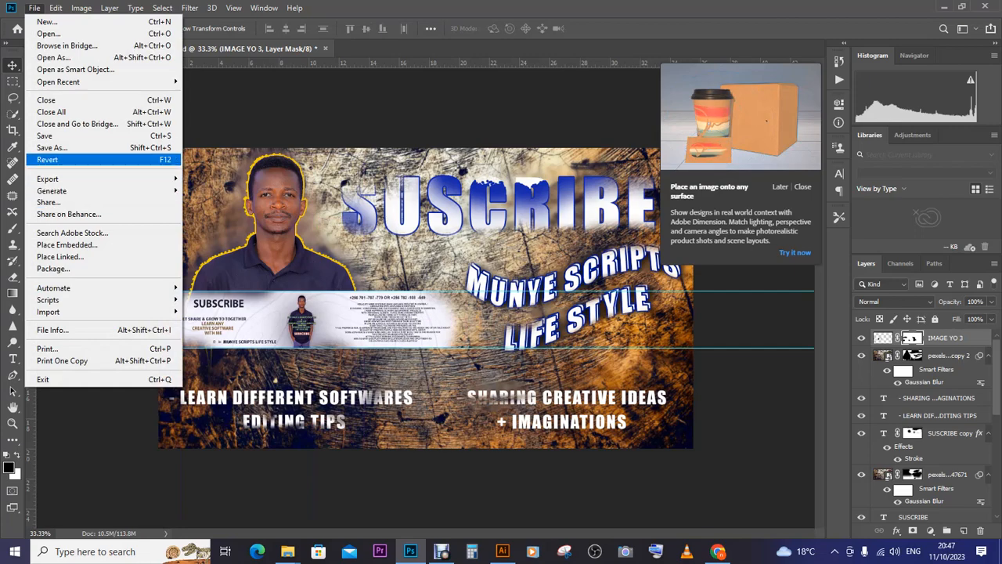
{"action": "left_click", "coordinate": [66, 148]}
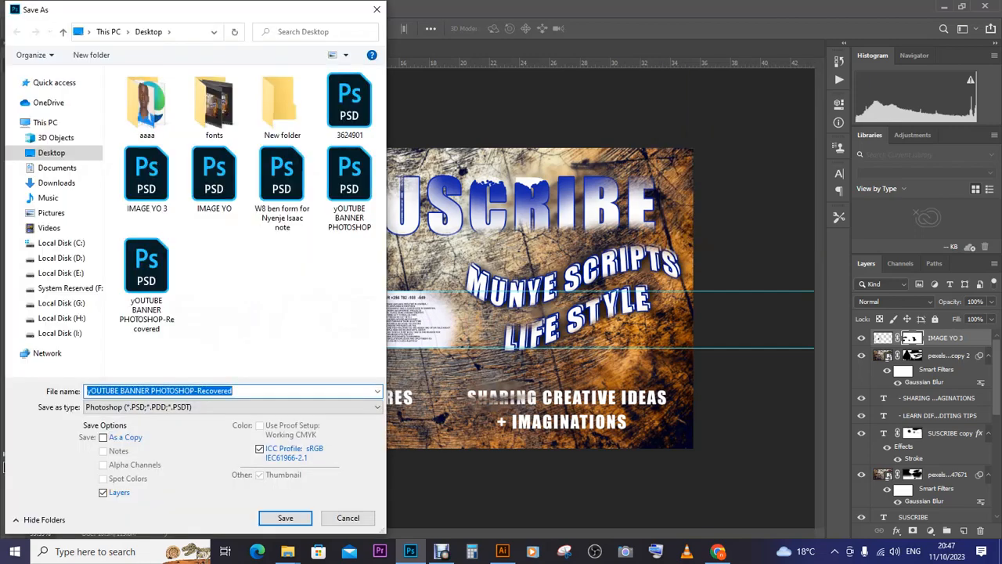
{"action": "left_click", "coordinate": [149, 408]}
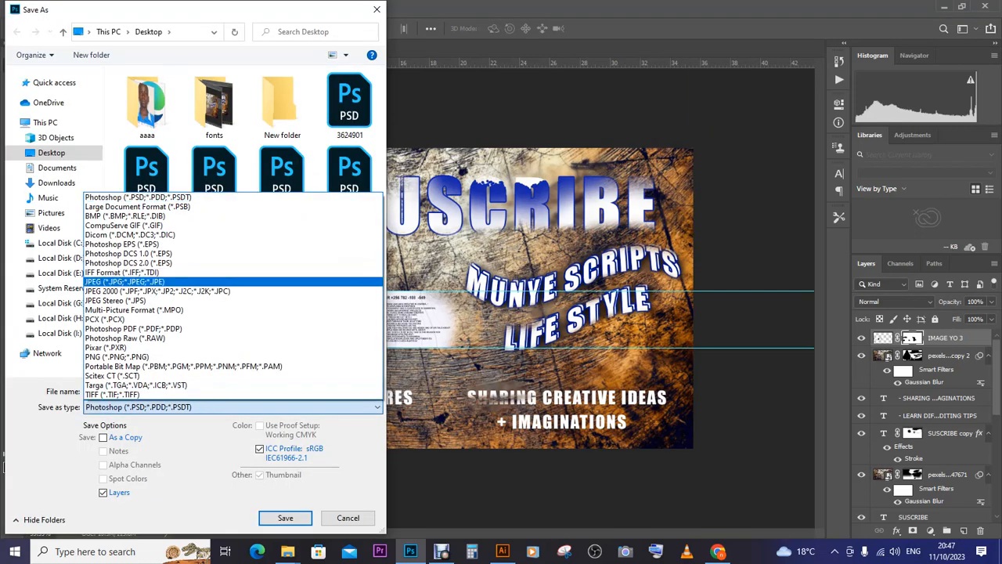
{"action": "left_click", "coordinate": [149, 281]}
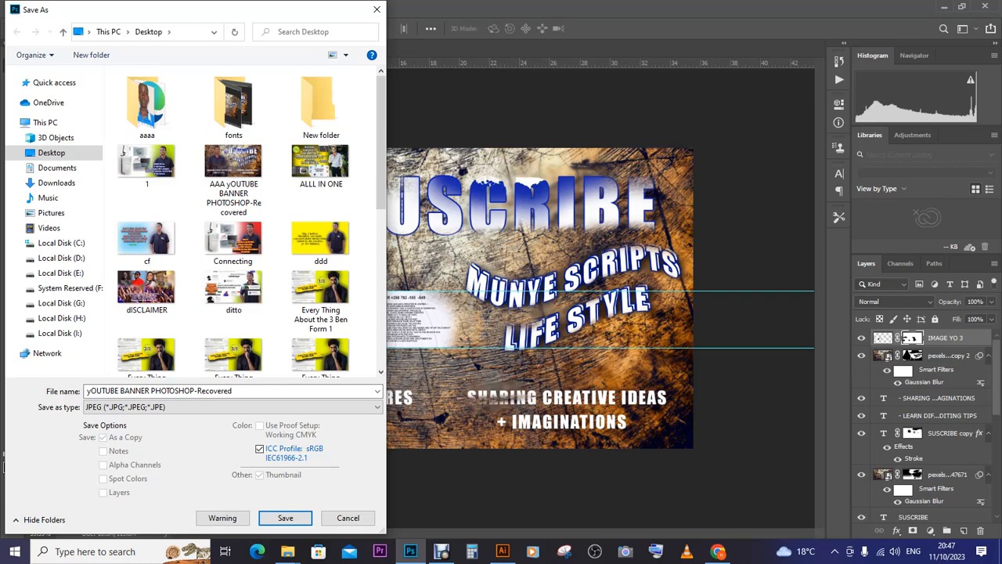
{"action": "double_click", "coordinate": [215, 391]}
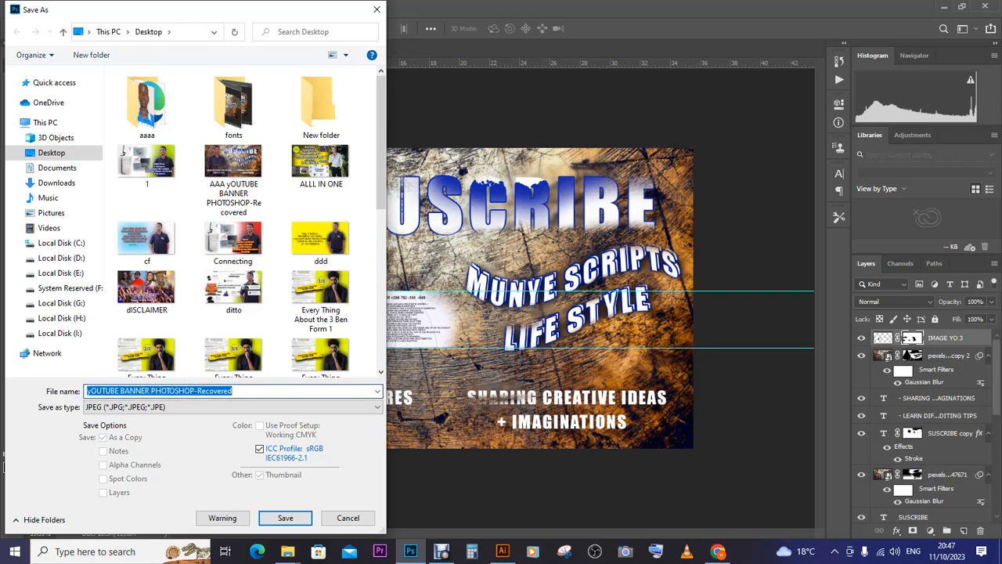
{"action": "key", "text": "BackSpace"}
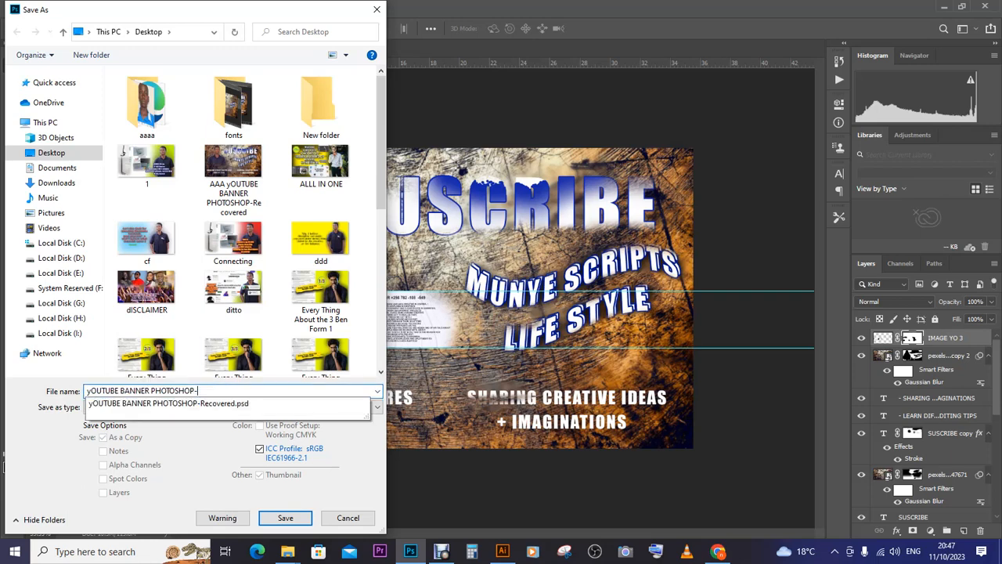
{"action": "key", "text": "BackSpace"}
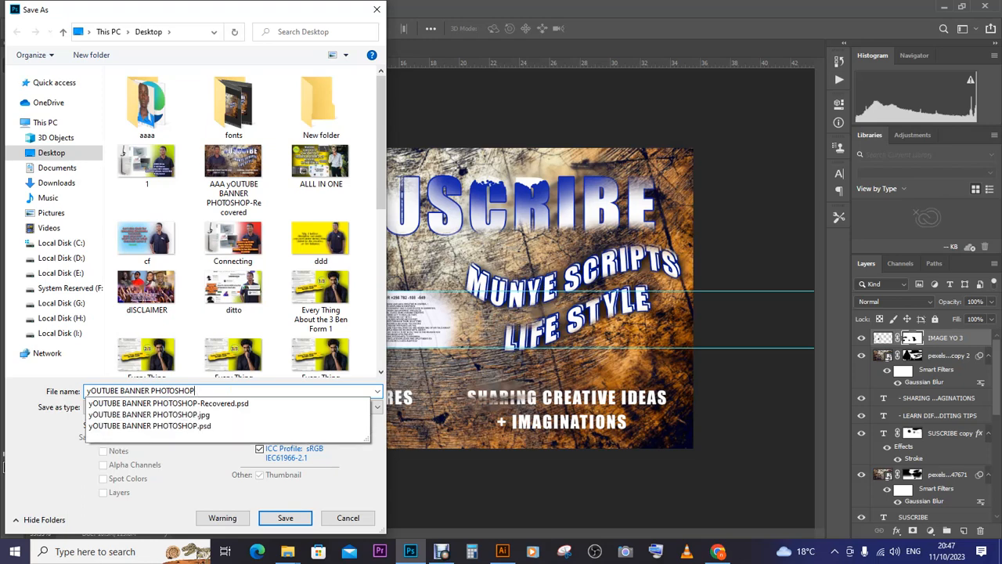
{"action": "key", "text": "Escape"}
{"action": "type", "text": "333"}
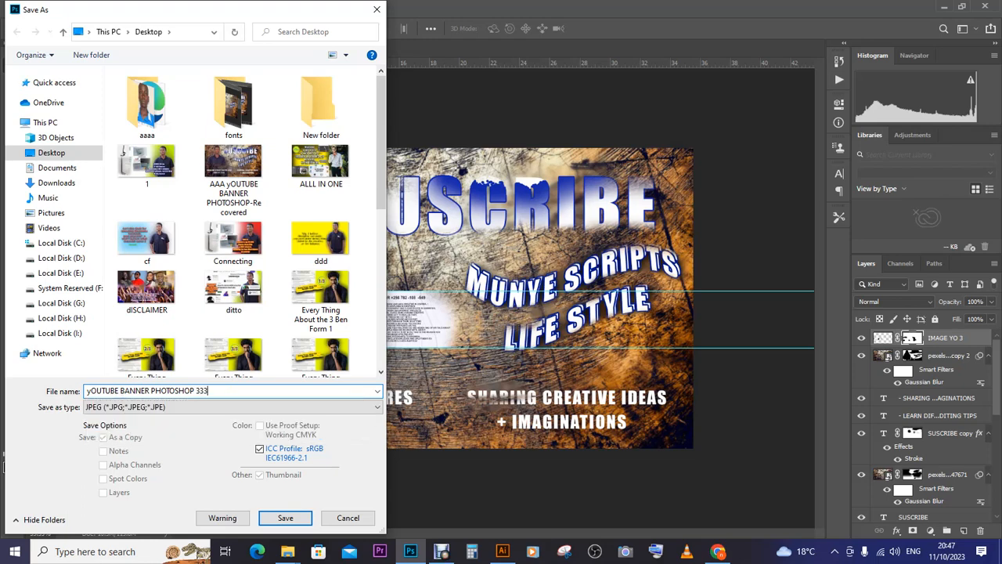
{"action": "key", "text": "Return"}
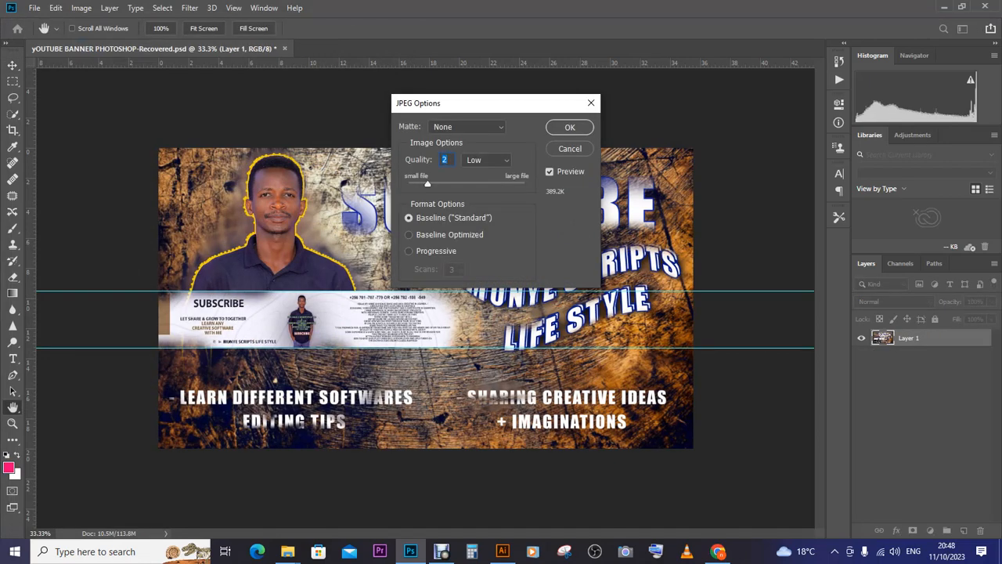
{"action": "key", "text": "Return"}
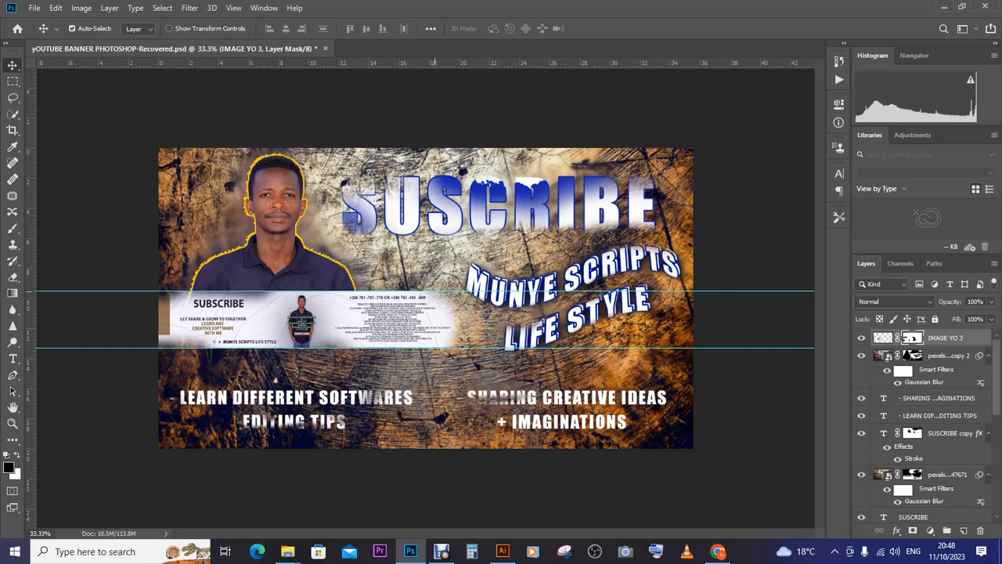
Save the banner as a JPEG once more, replacing the existing yOUTUBE BANNER PHOTOSHOP 333.jpg on the Desktop at quality 2.
{"action": "left_click", "coordinate": [35, 8]}
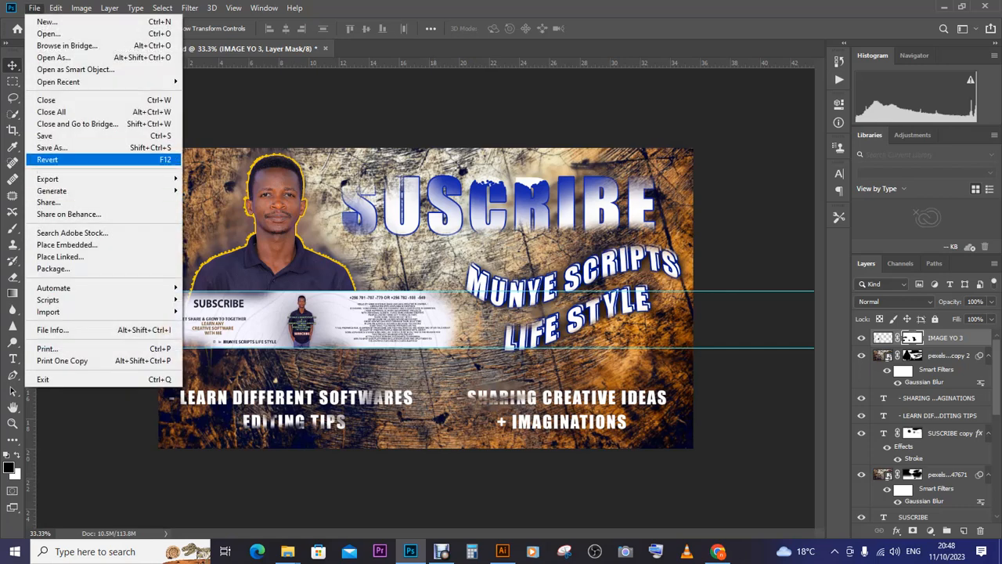
{"action": "left_click", "coordinate": [57, 147]}
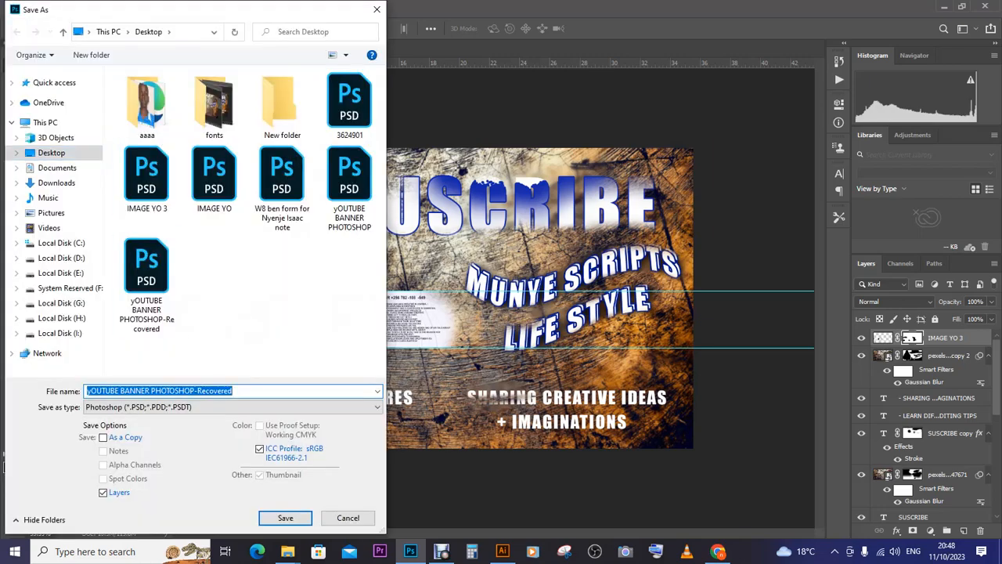
{"action": "left_click", "coordinate": [233, 407]}
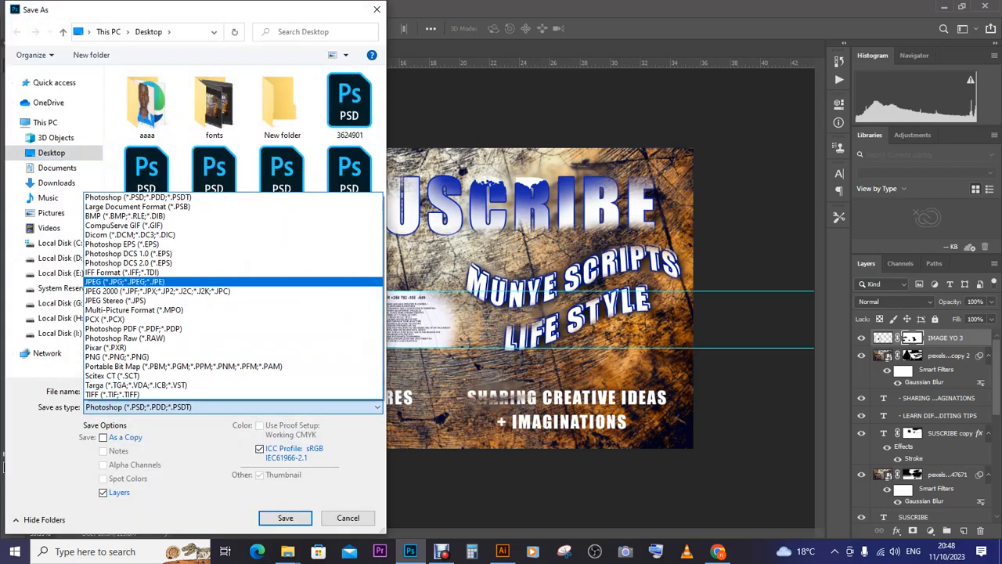
{"action": "key", "text": "Return"}
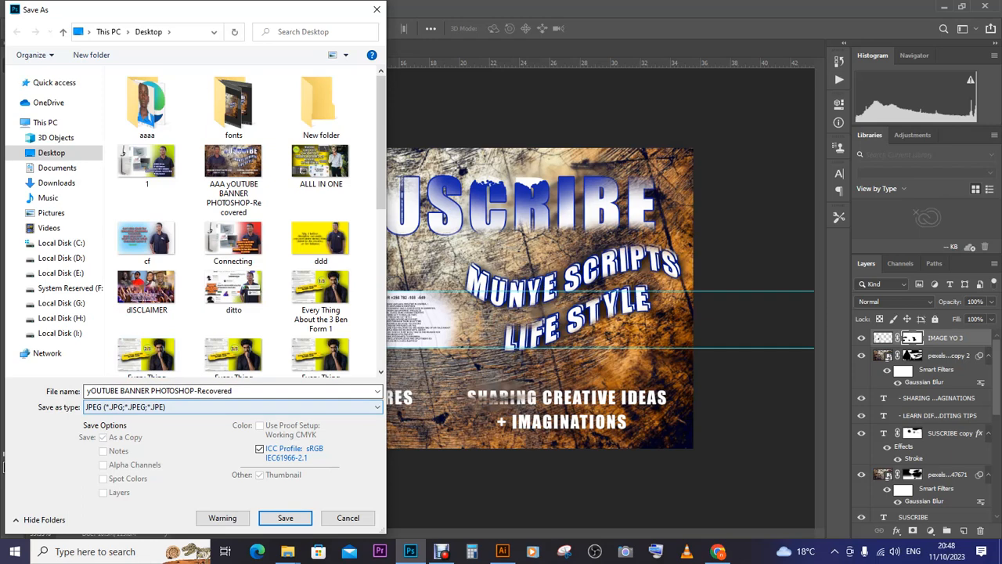
{"action": "left_click", "coordinate": [180, 391]}
{"action": "key", "text": "End"}
{"action": "key", "text": "ctrl+shift+Left"}
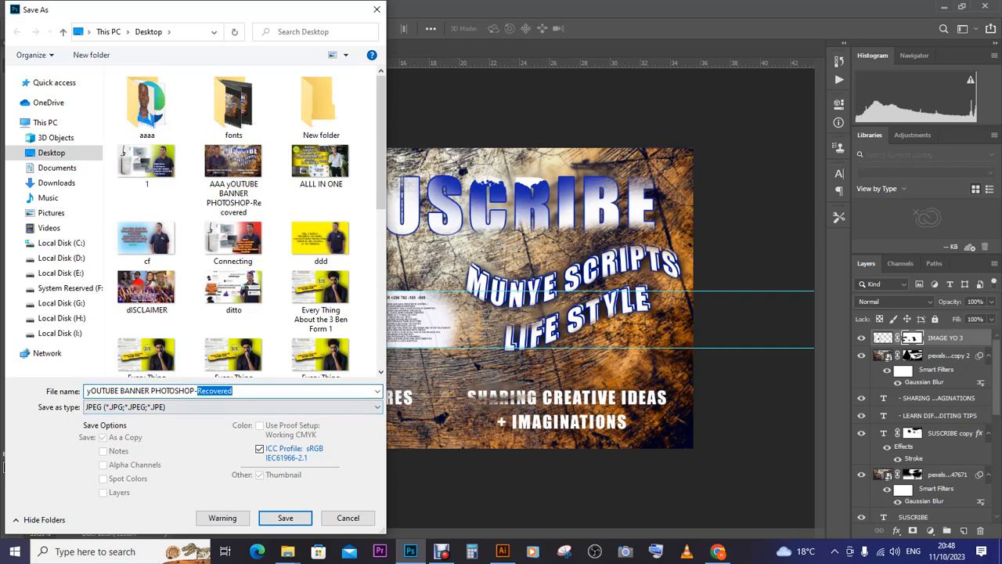
{"action": "key", "text": "BackSpace"}
{"action": "key", "text": "BackSpace"}
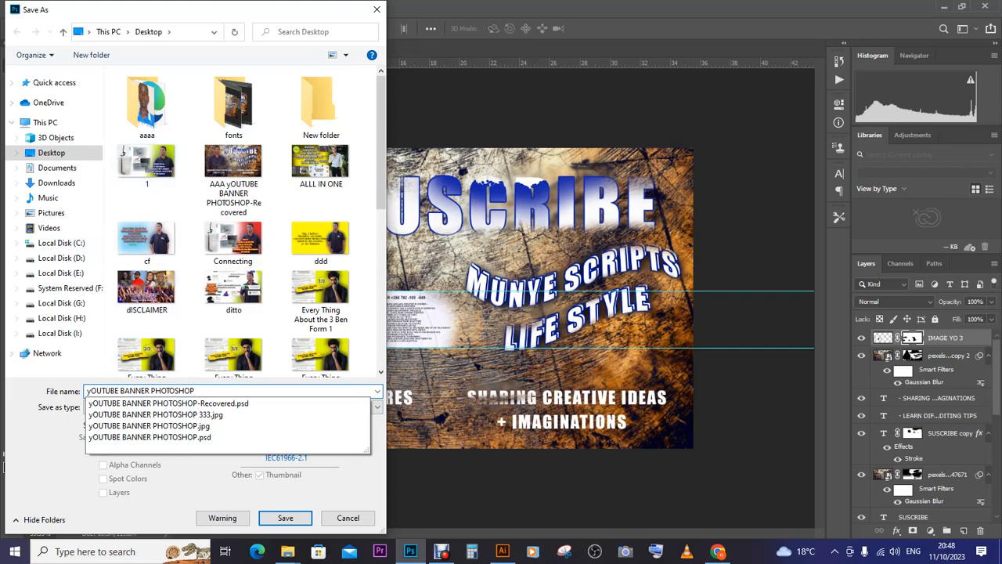
{"action": "key", "text": "Return"}
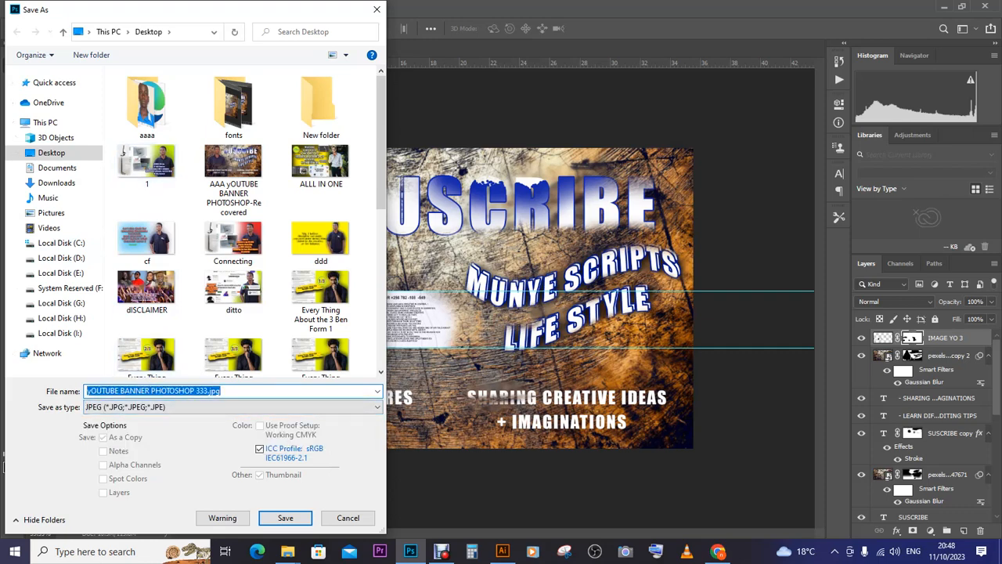
{"action": "key", "text": "Return"}
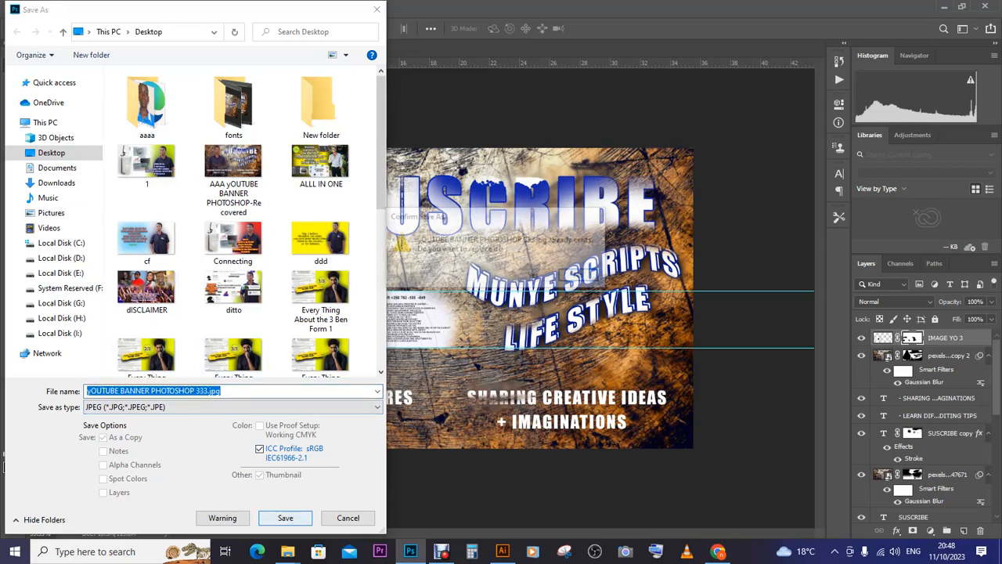
{"action": "left_click", "coordinate": [534, 276]}
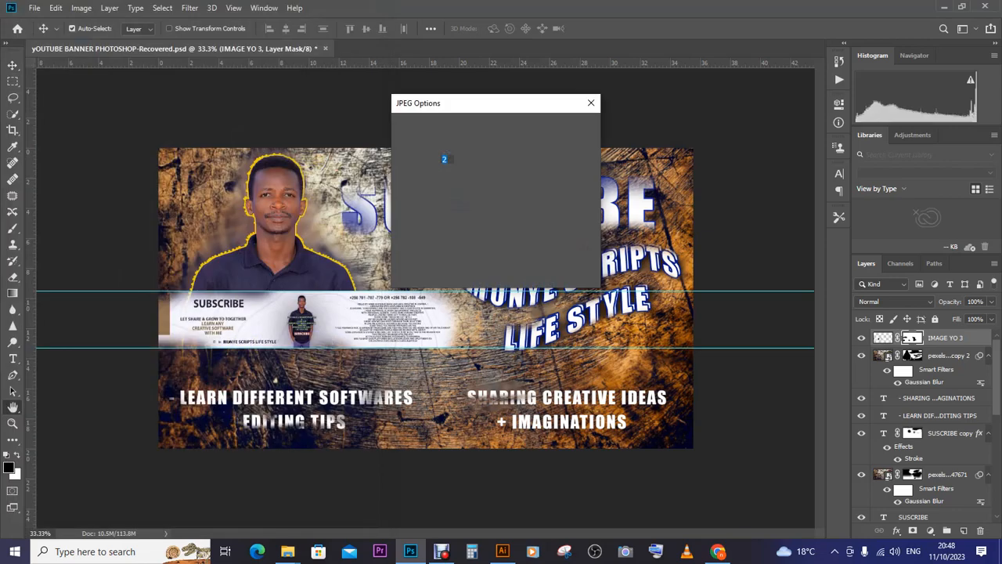
{"action": "left_click", "coordinate": [576, 128]}
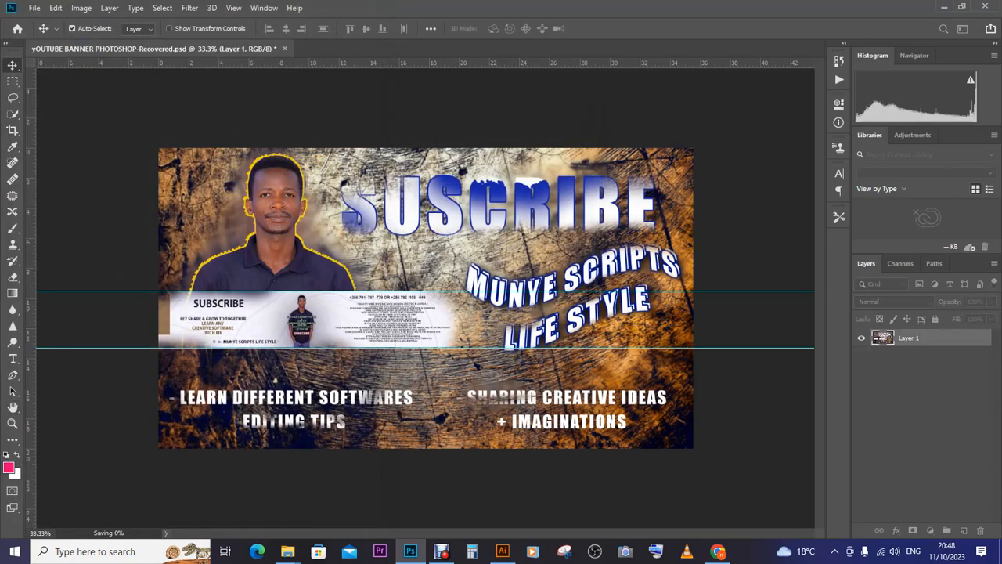
Save the layered banner to the Desktop in Photoshop PSD format under the name yOUTUBE BANNER PHOTOSHOP 333.
{"action": "left_click", "coordinate": [34, 7]}
{"action": "left_click", "coordinate": [35, 8]}
{"action": "left_click", "coordinate": [34, 8]}
{"action": "left_click", "coordinate": [52, 147]}
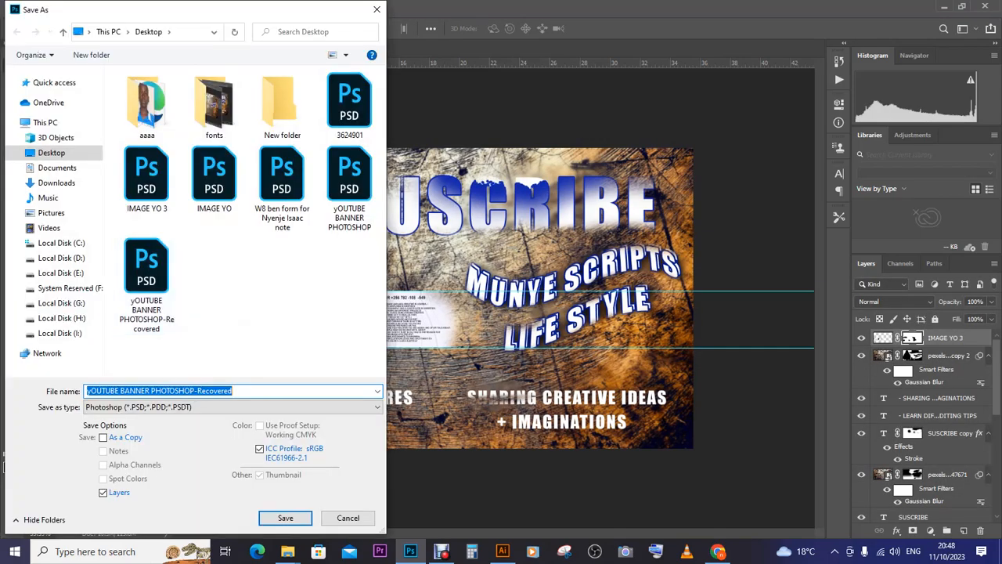
{"action": "left_click", "coordinate": [234, 391]}
{"action": "key", "text": "shift+Left"}
{"action": "key", "text": "shift+Left"}
{"action": "key", "text": "shift+Left"}
{"action": "key", "text": "shift+Left"}
{"action": "key", "text": "shift+Left"}
{"action": "key", "text": "shift+Left"}
{"action": "key", "text": "shift+Left"}
{"action": "key", "text": "shift+Left"}
{"action": "key", "text": "shift+Left"}
{"action": "key", "text": "shift+Left"}
{"action": "type", "text": "33"}
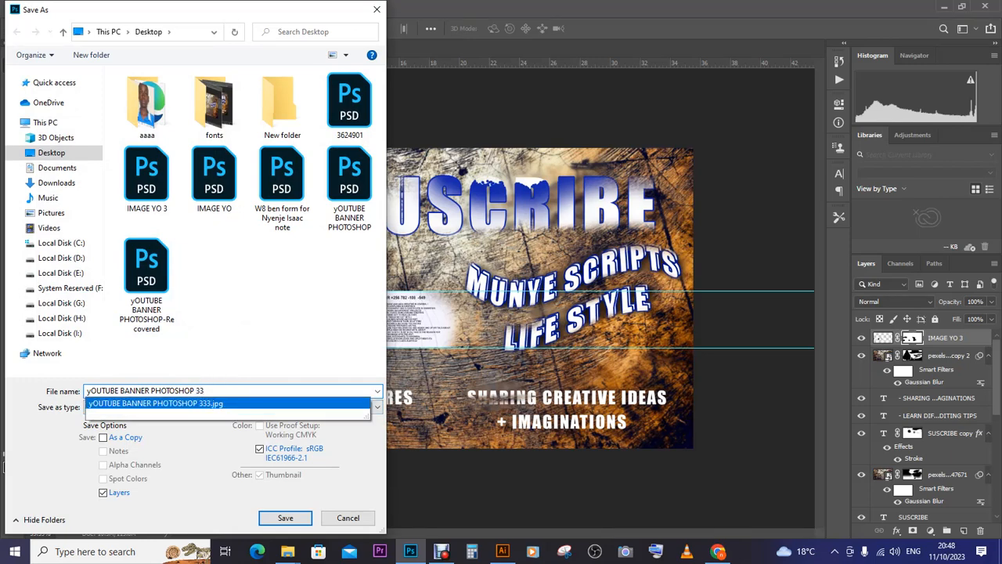
{"action": "left_click", "coordinate": [196, 403]}
{"action": "left_click", "coordinate": [235, 391]}
{"action": "key", "text": "BackSpace"}
{"action": "key", "text": "BackSpace"}
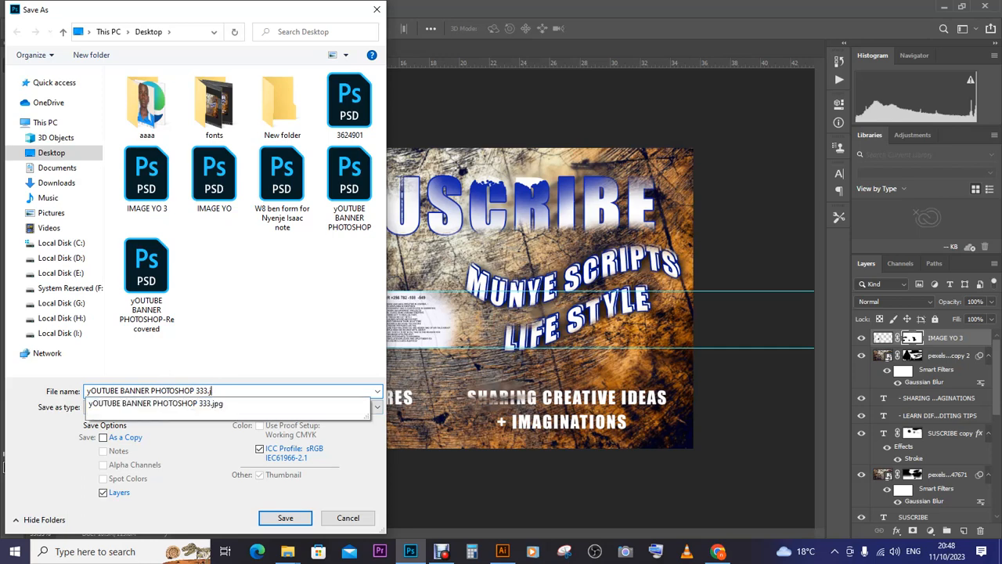
{"action": "left_click", "coordinate": [235, 390]}
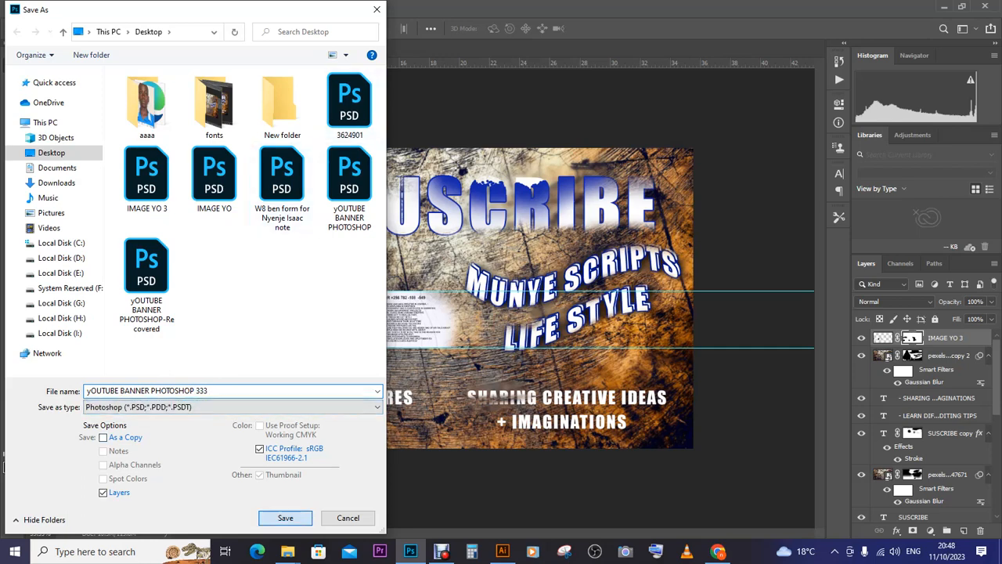
{"action": "left_click", "coordinate": [285, 517]}
{"action": "left_click", "coordinate": [639, 149]}
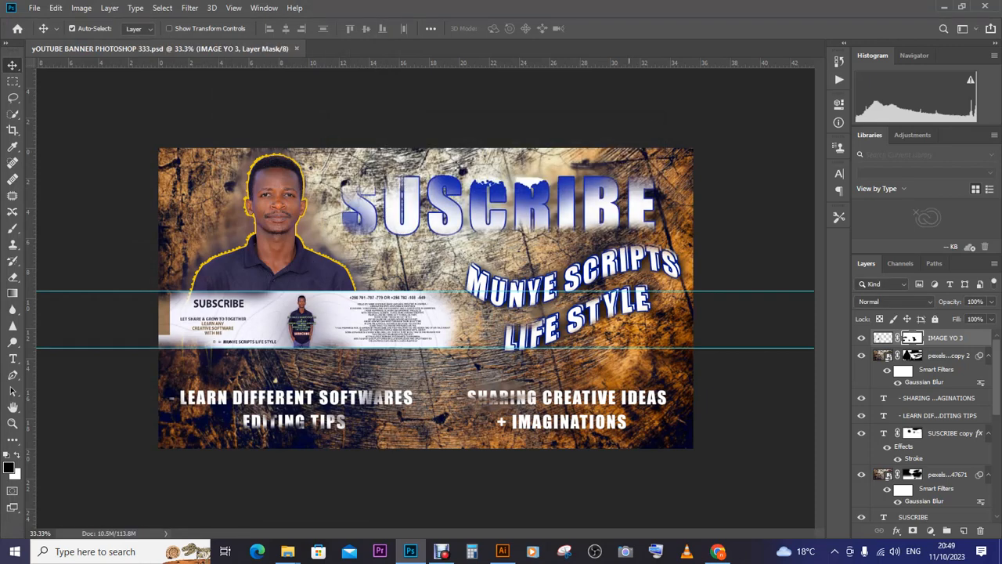
Switch to YouTube Studio in Chrome, cancel the open banner crop, and upload the yOUTUBE BANNER PHOTOSHOP 333 image as the channel's banner.
{"action": "left_click", "coordinate": [718, 551]}
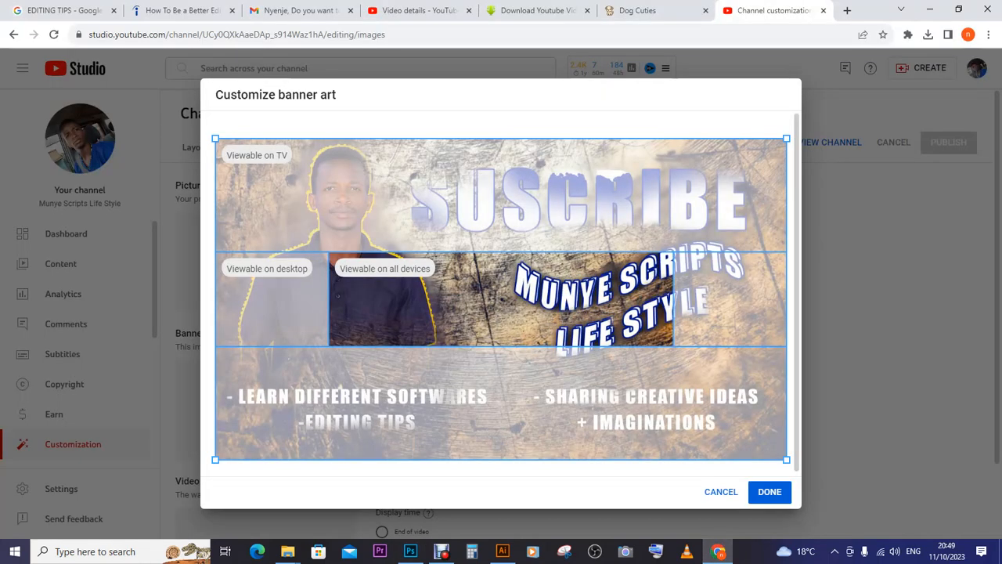
{"action": "left_click", "coordinate": [721, 492]}
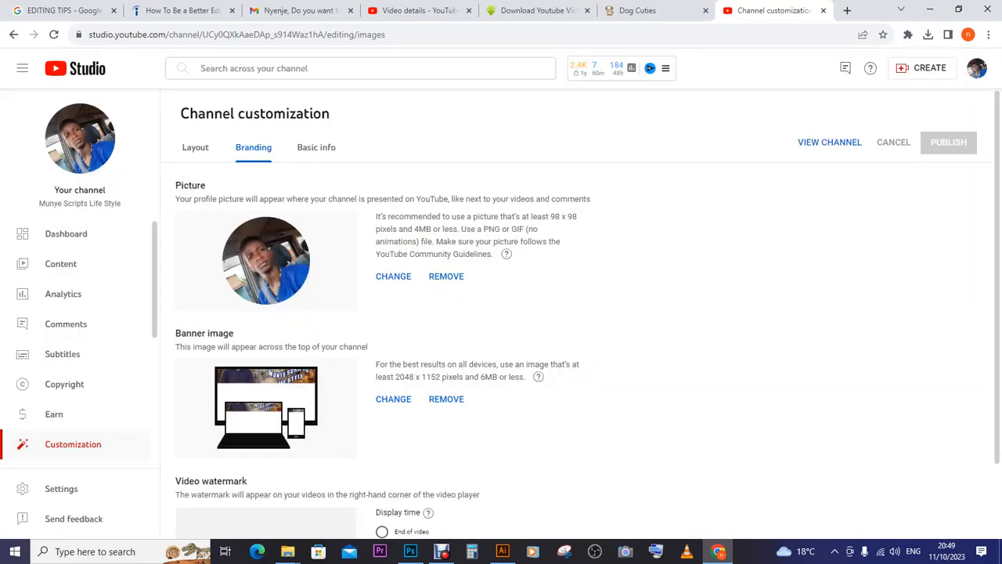
{"action": "left_click", "coordinate": [391, 398]}
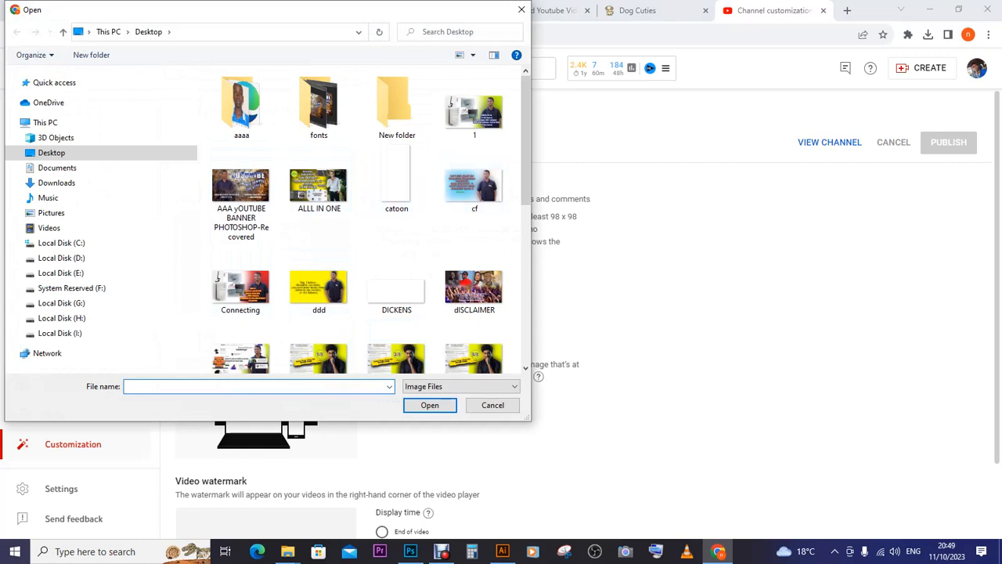
{"action": "scroll", "coordinate": [396, 174], "scroll_direction": "down", "scroll_amount": 5}
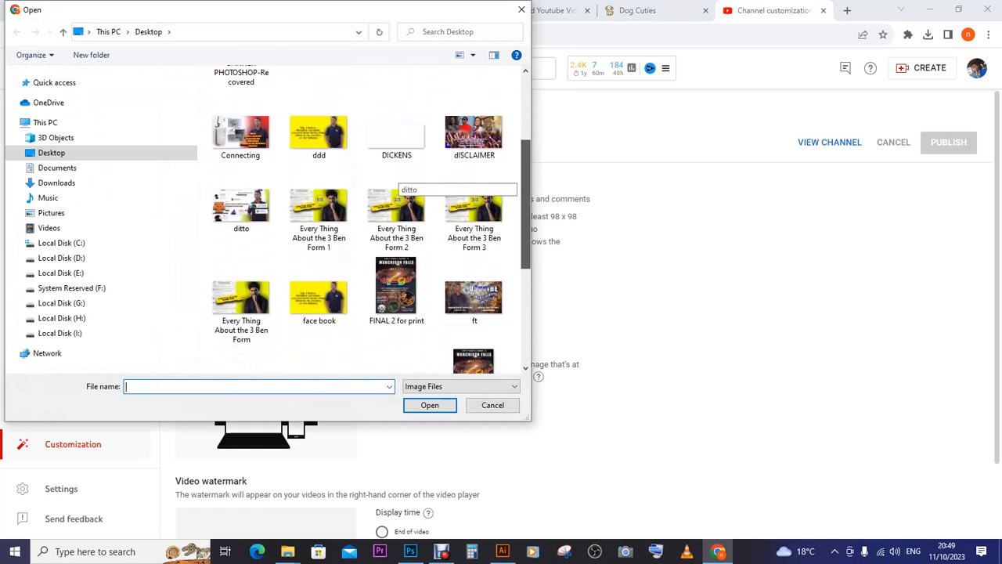
{"action": "scroll", "coordinate": [396, 184], "scroll_direction": "down", "scroll_amount": 1}
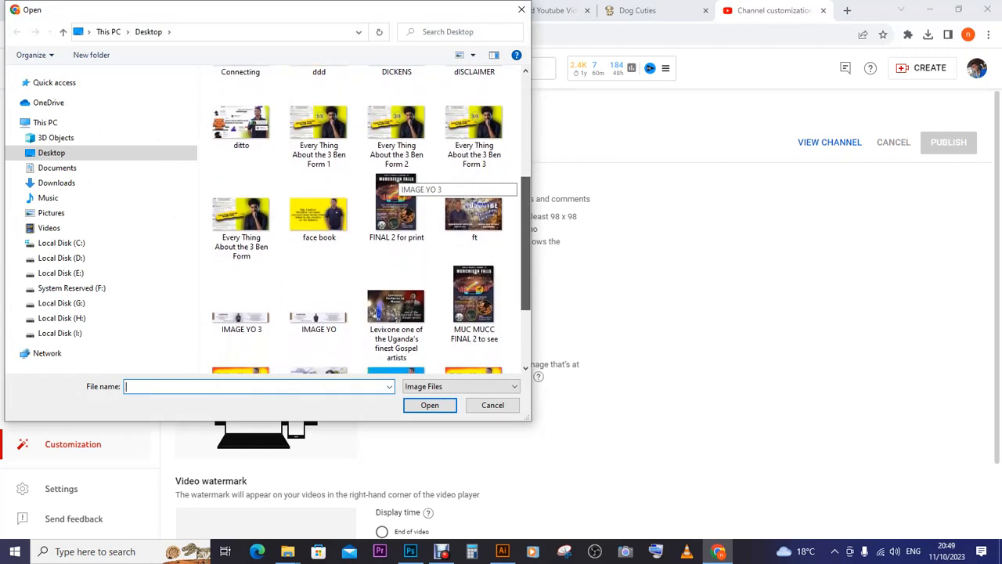
{"action": "scroll", "coordinate": [396, 184], "scroll_direction": "down", "scroll_amount": 3}
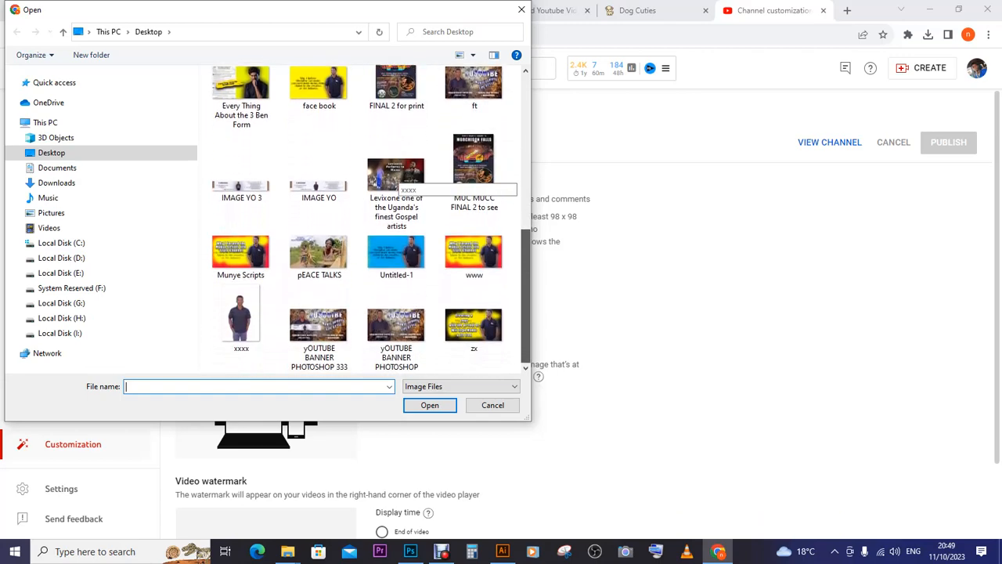
{"action": "left_click", "coordinate": [319, 325]}
{"action": "left_click", "coordinate": [429, 404]}
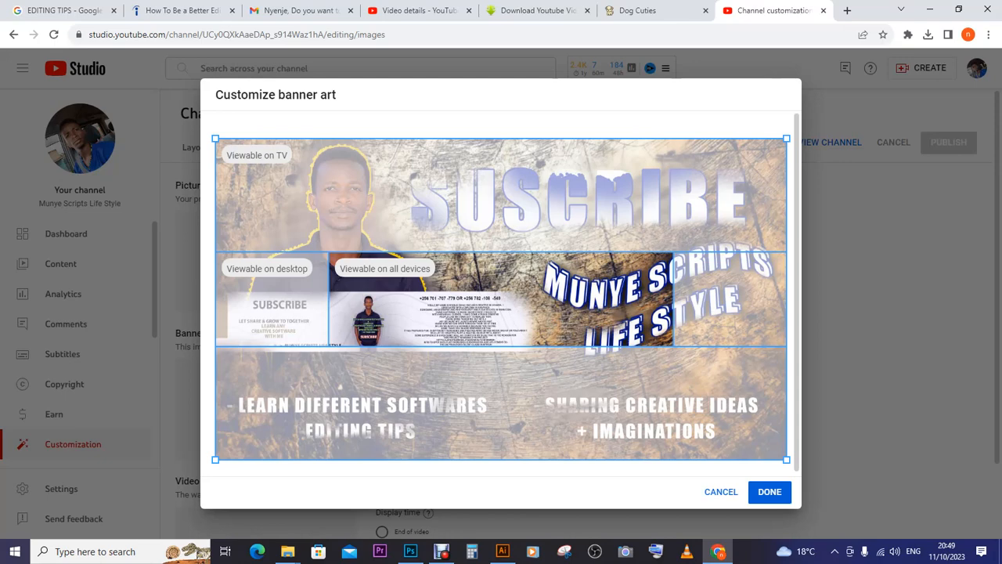
Accept the banner crop with its current framing and publish the new banner image to the channel.
{"action": "left_click", "coordinate": [769, 492]}
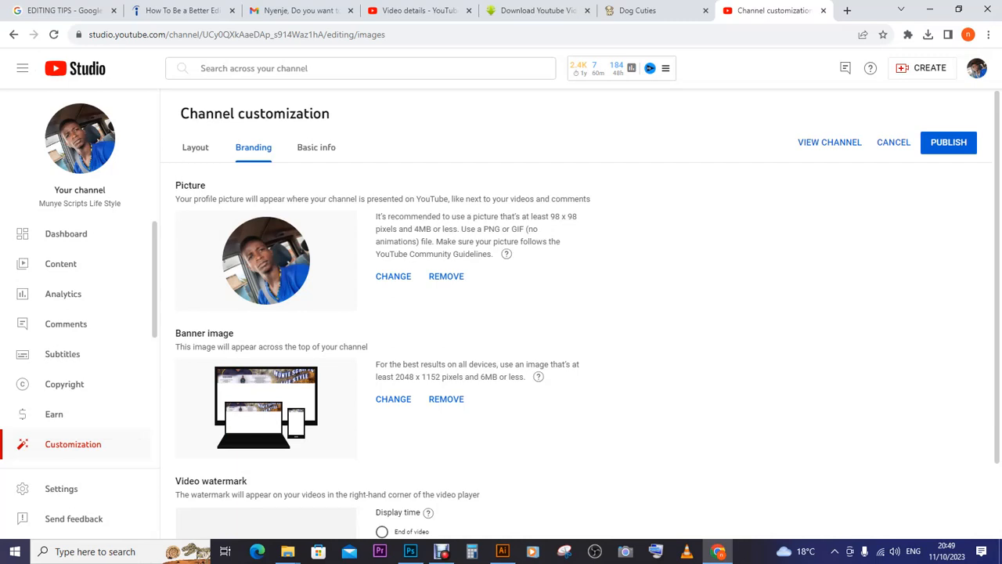
{"action": "left_click", "coordinate": [948, 144]}
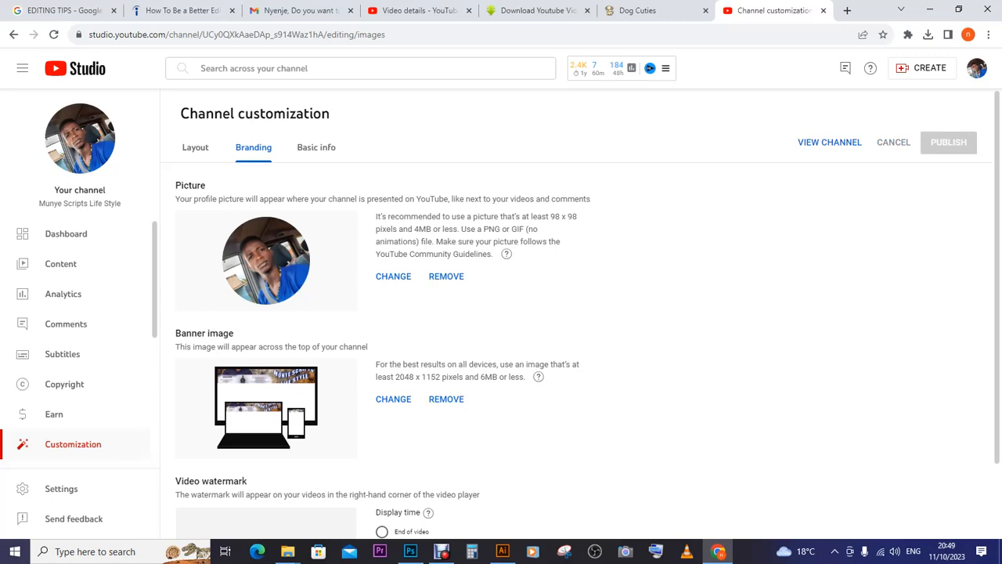
Replace the channel's profile picture with the Desktop image IMAGE YO 3, centring the crop circle on the standing man.
{"action": "left_click", "coordinate": [393, 276]}
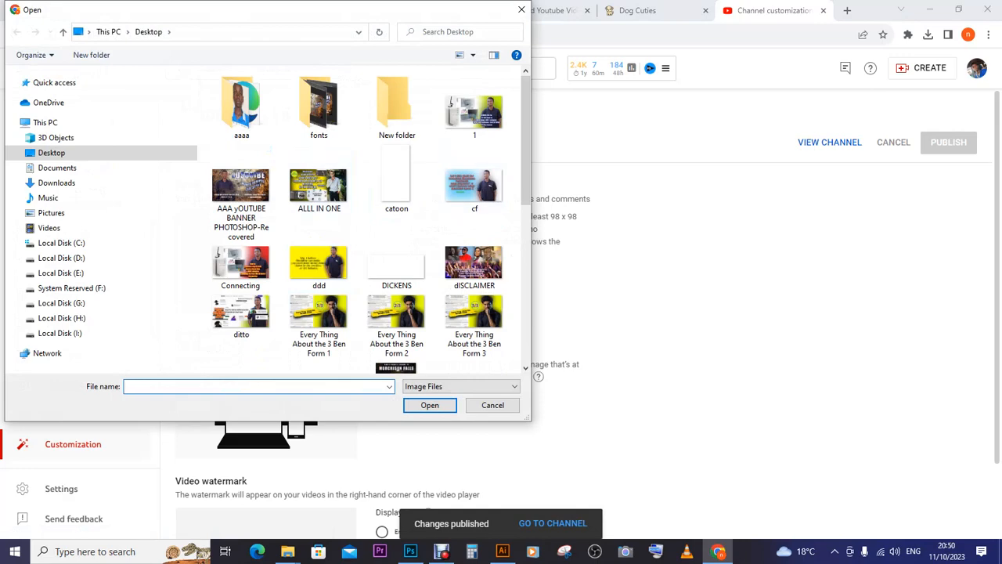
{"action": "left_click_drag", "start_coordinate": [526, 141], "coordinate": [525, 235]}
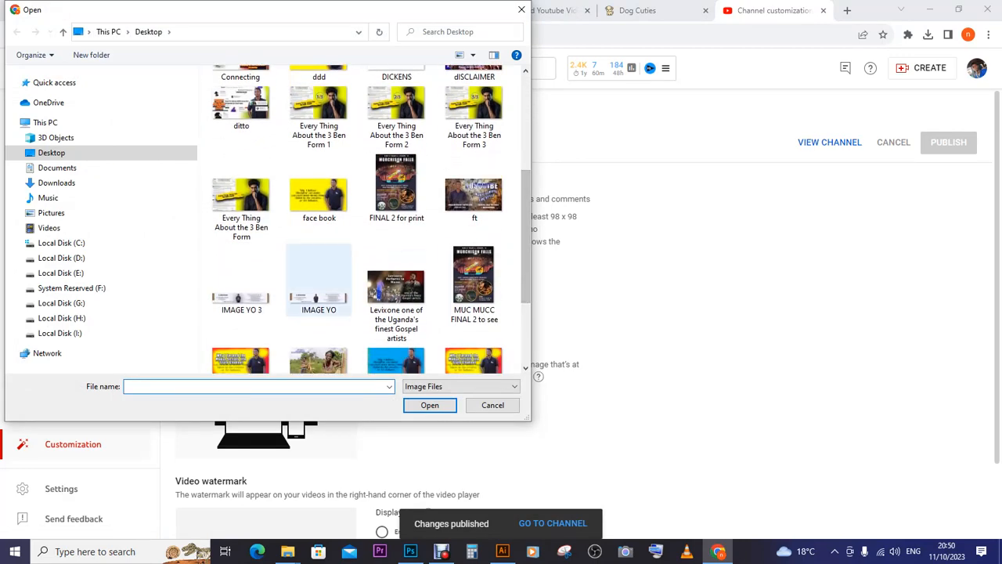
{"action": "left_click", "coordinate": [242, 280]}
{"action": "left_click", "coordinate": [429, 404]}
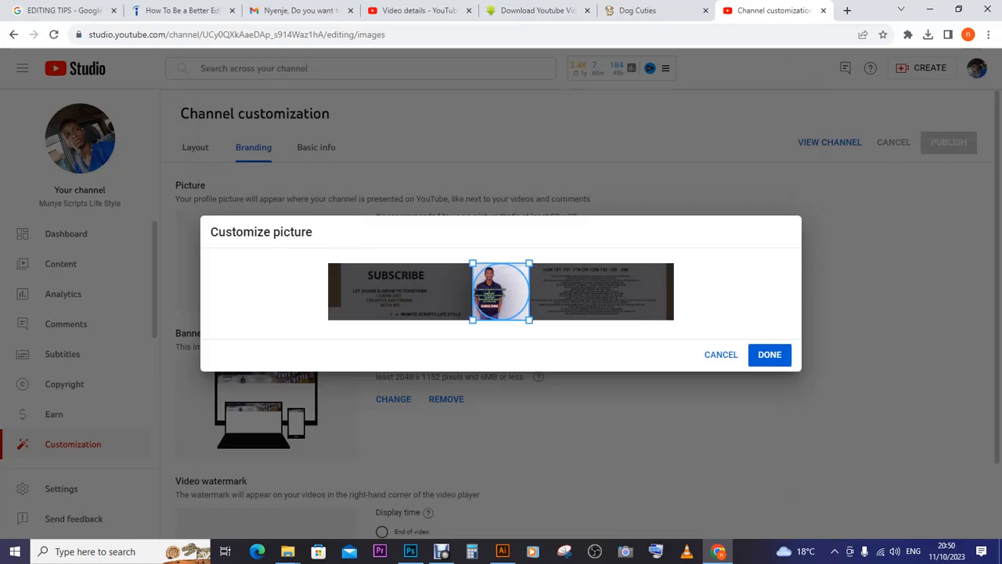
{"action": "left_click_drag", "start_coordinate": [501, 291], "coordinate": [489, 291]}
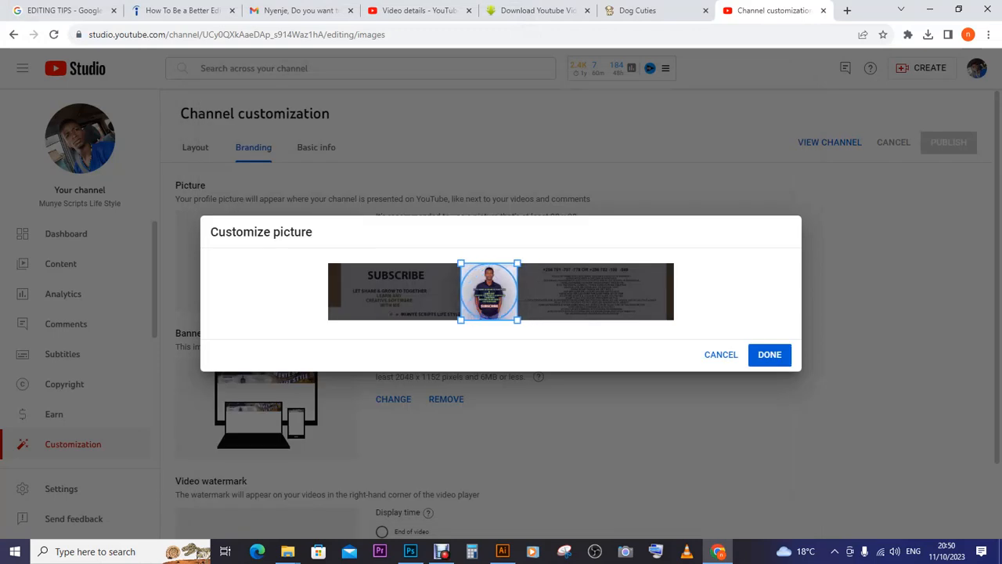
{"action": "left_click", "coordinate": [770, 354]}
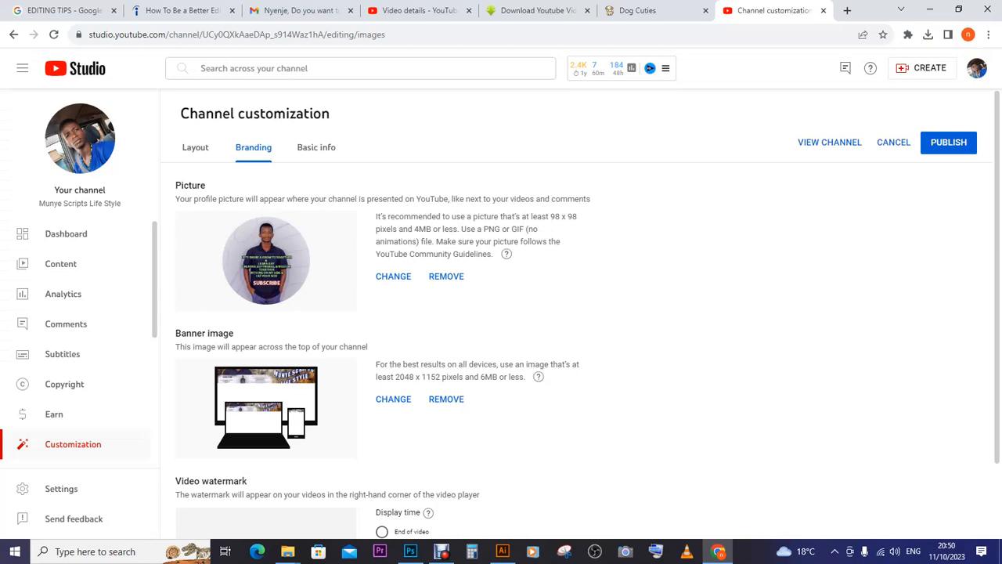
Publish the new profile picture and proceed to the account identity verification.
{"action": "left_click", "coordinate": [949, 143]}
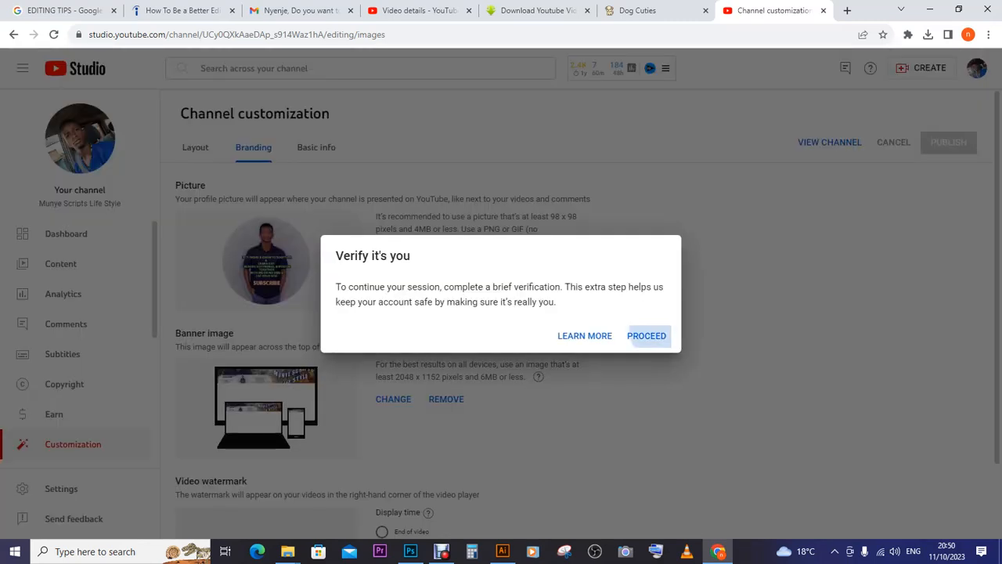
{"action": "left_click", "coordinate": [647, 335]}
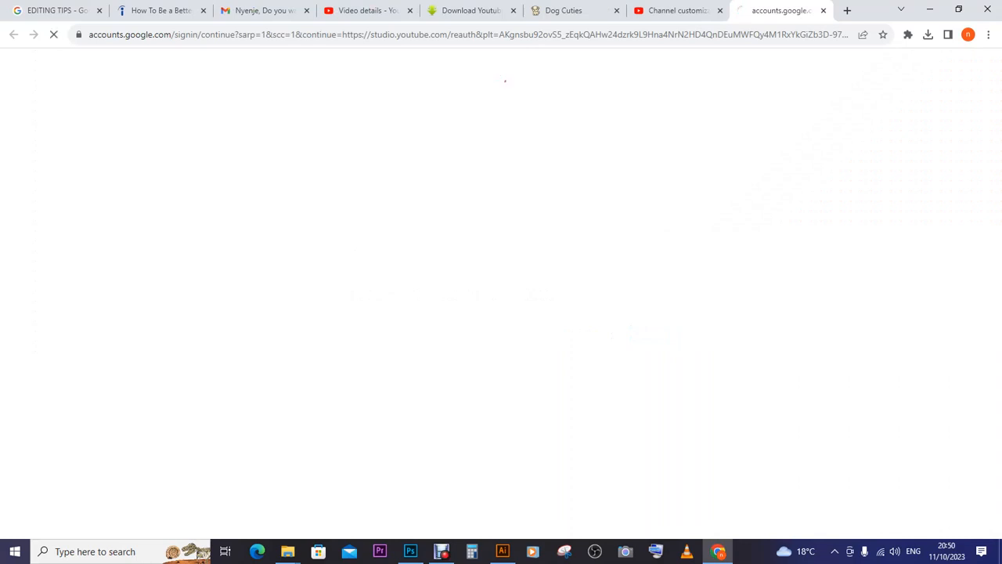